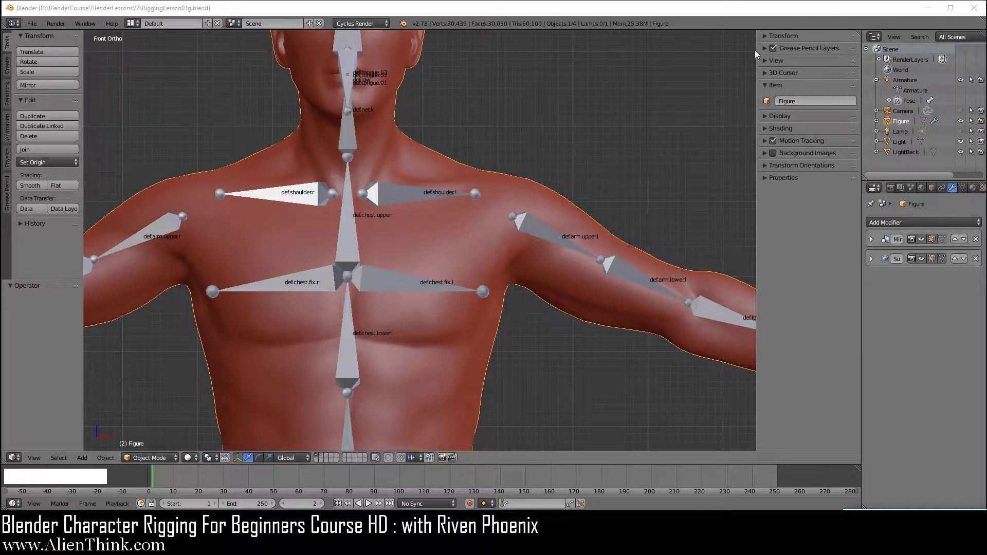
# Parent the Figure to the Armature with automatic weights through the scene hierarchy, and clear that parent again.
pyautogui.click(600, 9)
pyautogui.keyDown('shift'); pyautogui.moveTo(518, 110); pyautogui.dragTo(531, 198, button='middle'); pyautogui.keyUp('shift')
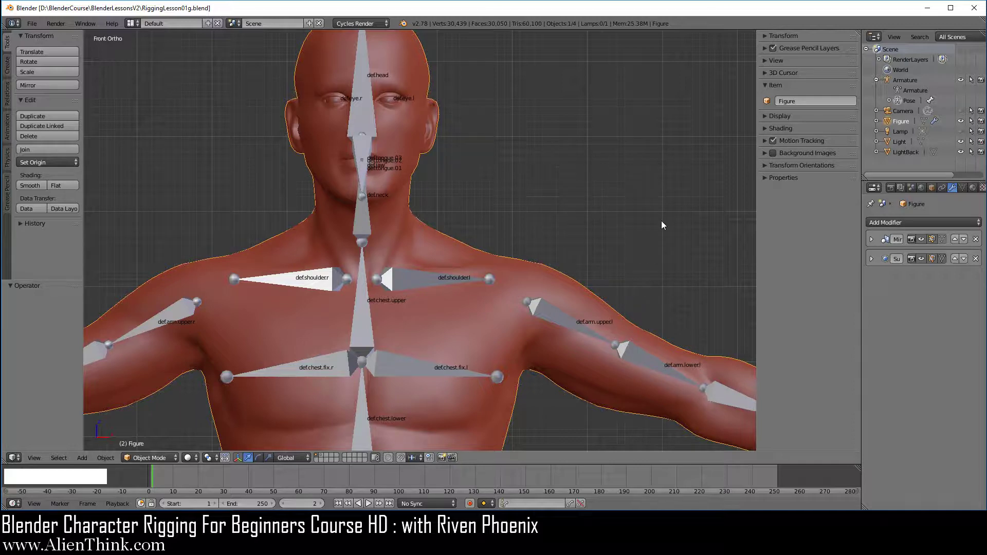
pyautogui.click(934, 189)
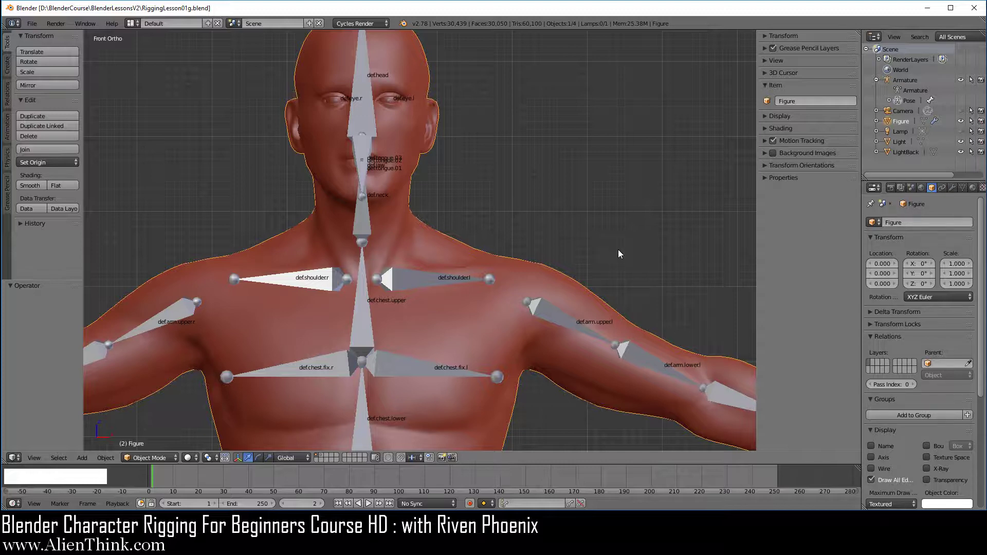
pyautogui.click(904, 121)
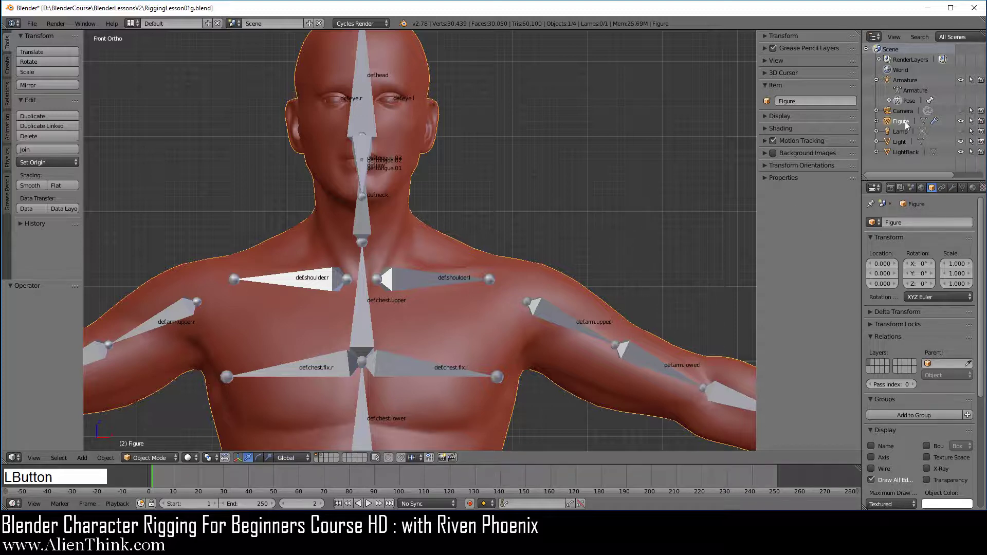
pyautogui.click(886, 122)
pyautogui.moveTo(899, 98); pyautogui.dragTo(903, 82)
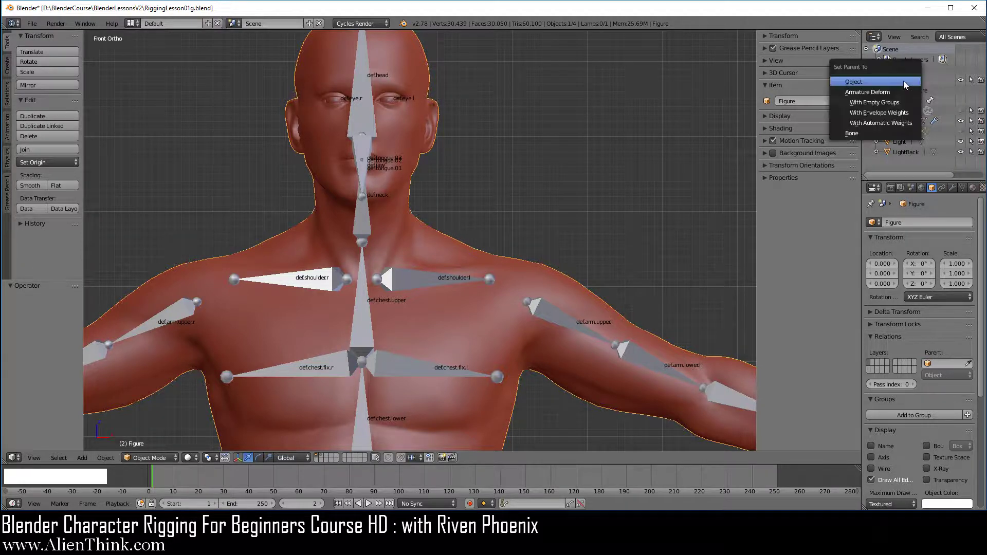
pyautogui.click(880, 122)
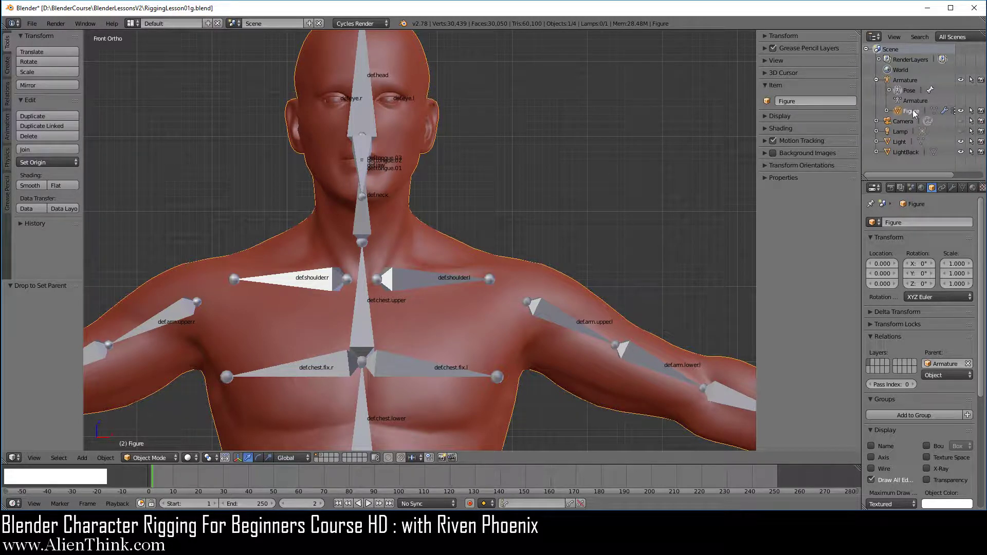
pyautogui.click(933, 187)
pyautogui.moveTo(896, 109); pyautogui.dragTo(884, 164)
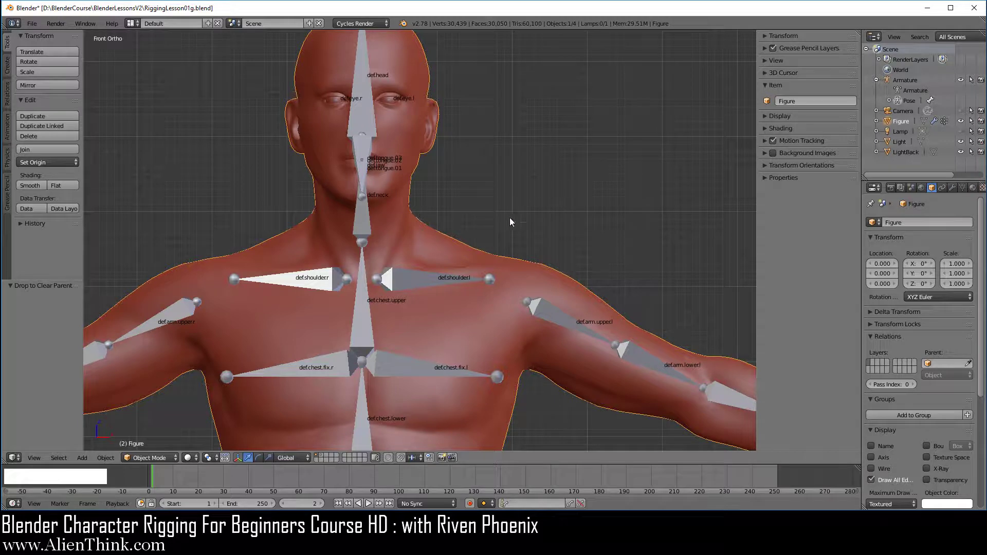
# Parent the Figure to the Armature with the Object option in Object Mode, check the Figure's parent, and clear it again.
pyautogui.rightClick(542, 277)
pyautogui.press('shift')
pyautogui.keyDown('shift'); pyautogui.rightClick(544, 318); pyautogui.keyUp('shift')
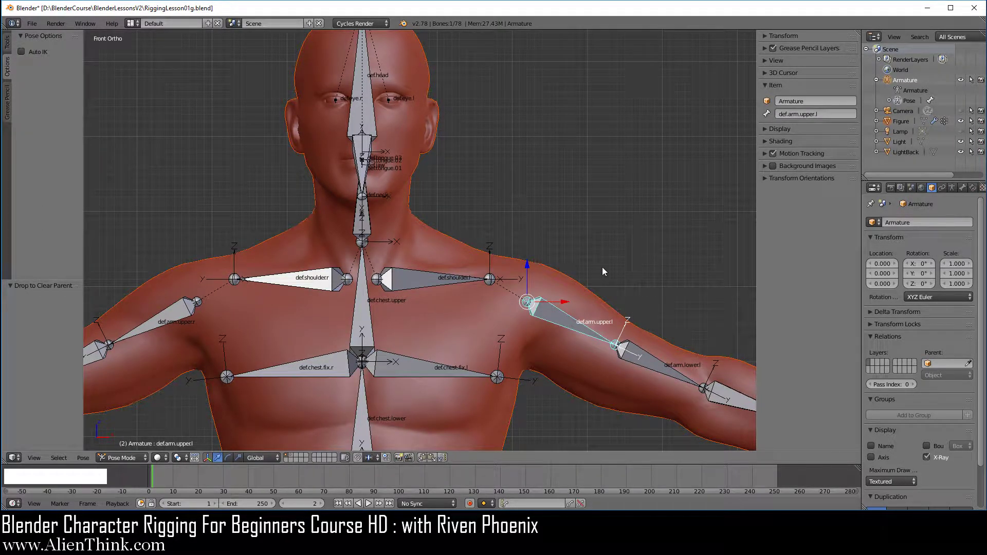
pyautogui.click(132, 457)
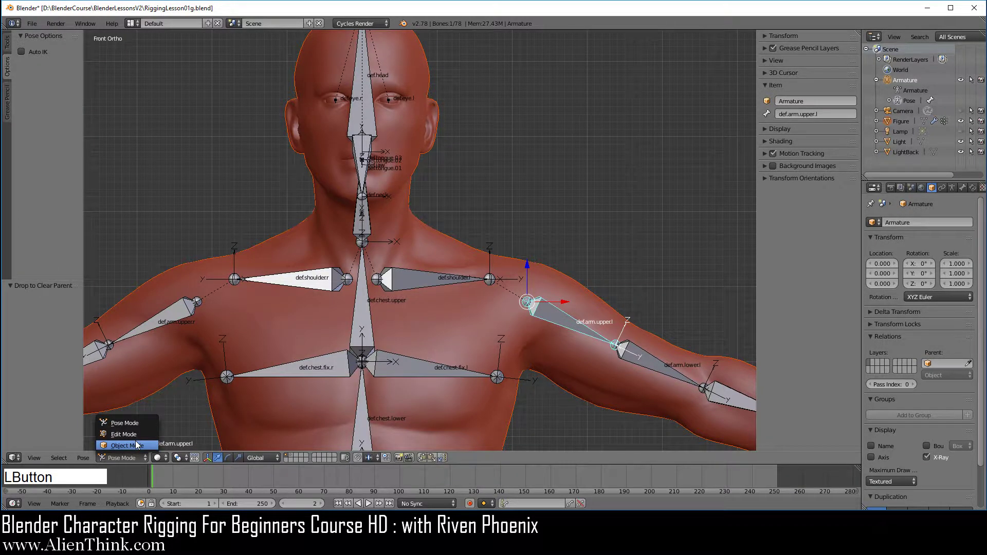
pyautogui.click(135, 439)
pyautogui.hotkey('ctrl', 'p')
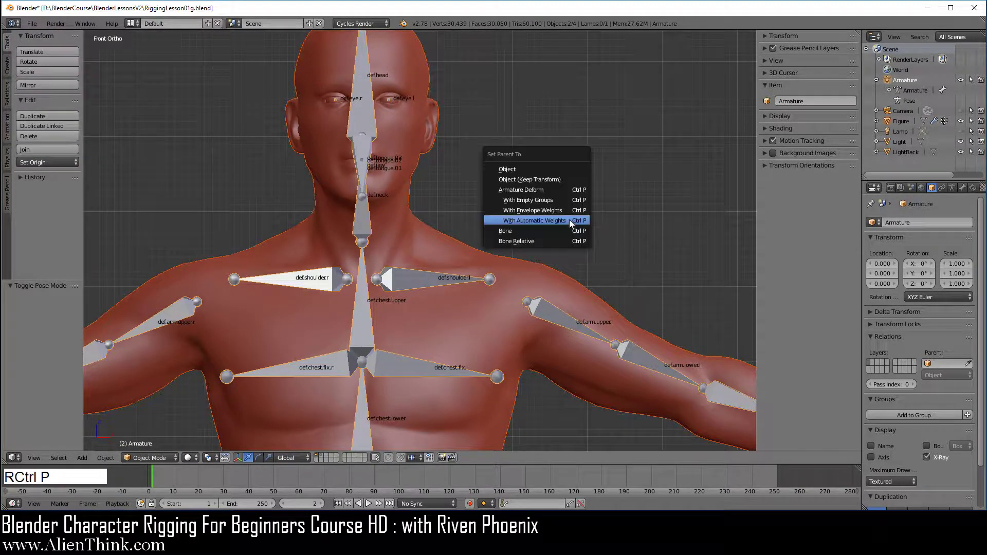
pyautogui.click(536, 168)
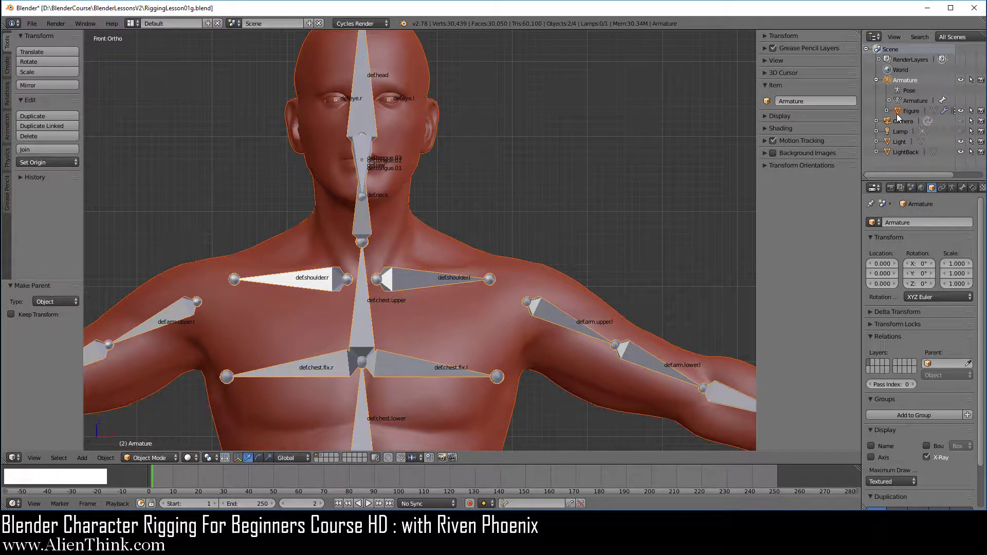
pyautogui.click(910, 112)
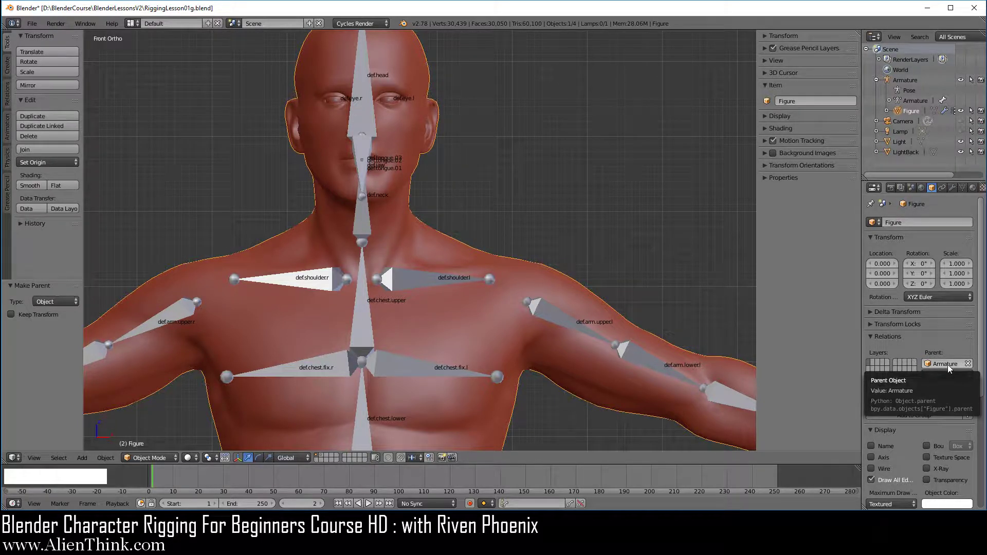
pyautogui.moveTo(898, 110); pyautogui.dragTo(884, 164)
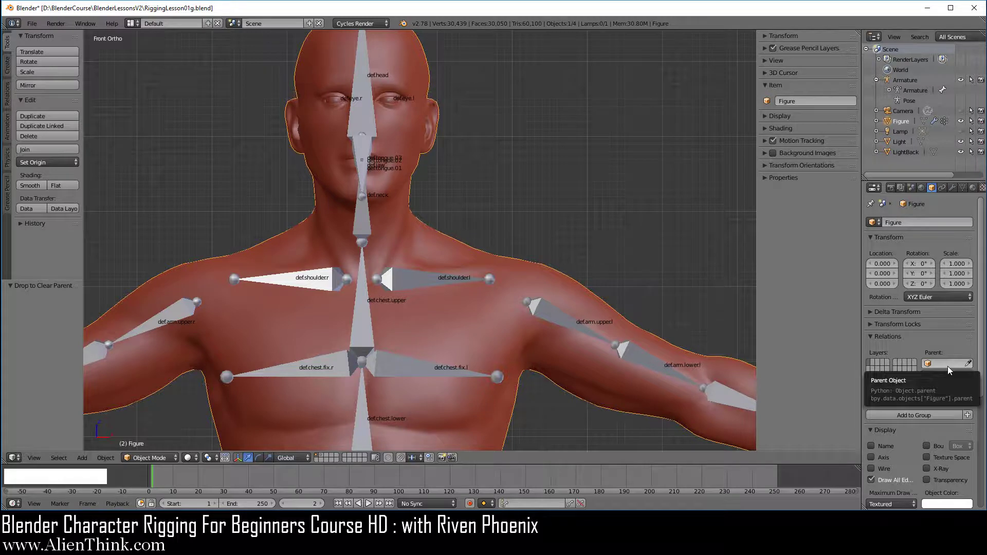
# Move the Armature alone about -0.498 along the X axis, away from the Figure.
pyautogui.click(906, 81)
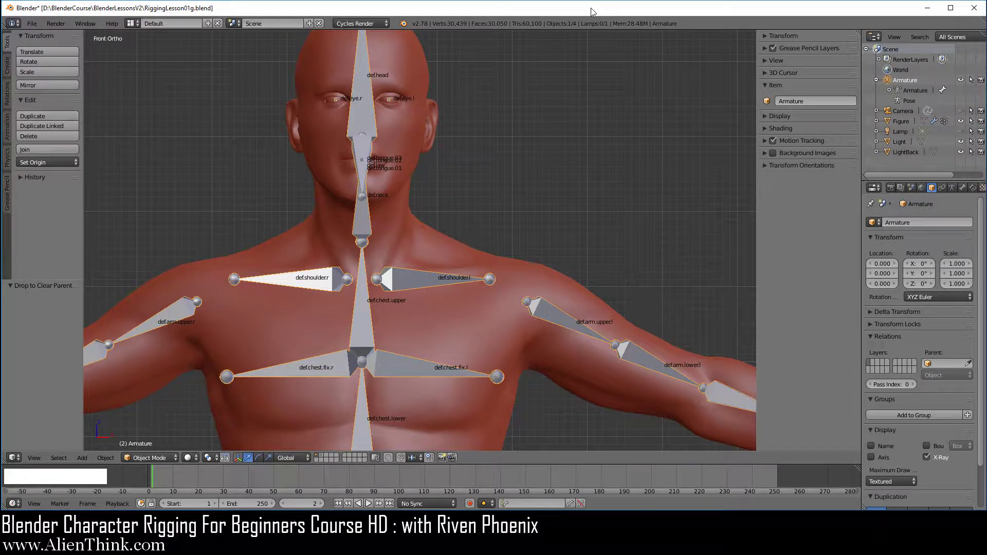
pyautogui.scroll(-3, 468, 301)
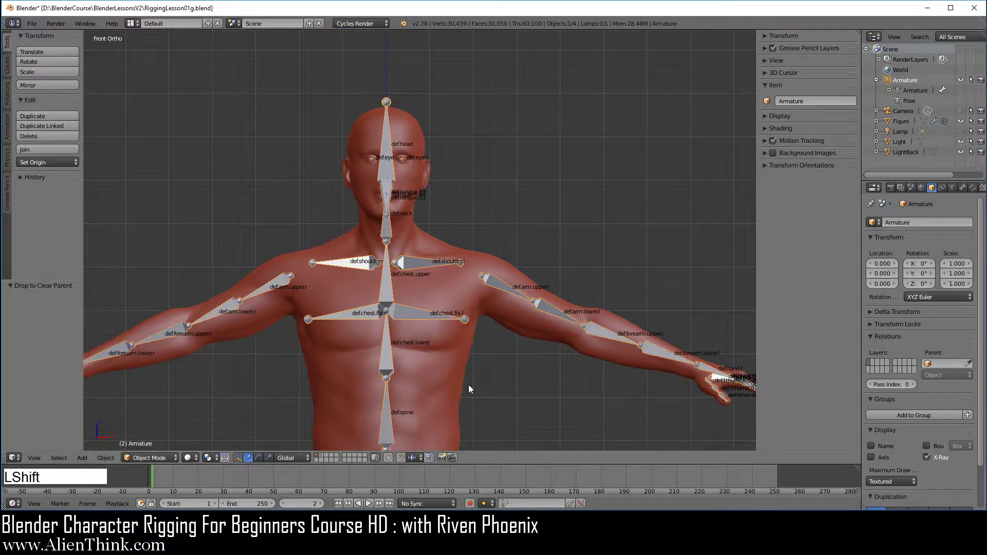
pyautogui.keyDown('shift'); pyautogui.moveTo(468, 384); pyautogui.dragTo(516, 185, button='middle'); pyautogui.keyUp('shift')
pyautogui.keyDown('shift'); pyautogui.moveTo(530, 351); pyautogui.dragTo(541, 140, button='middle'); pyautogui.keyUp('shift')
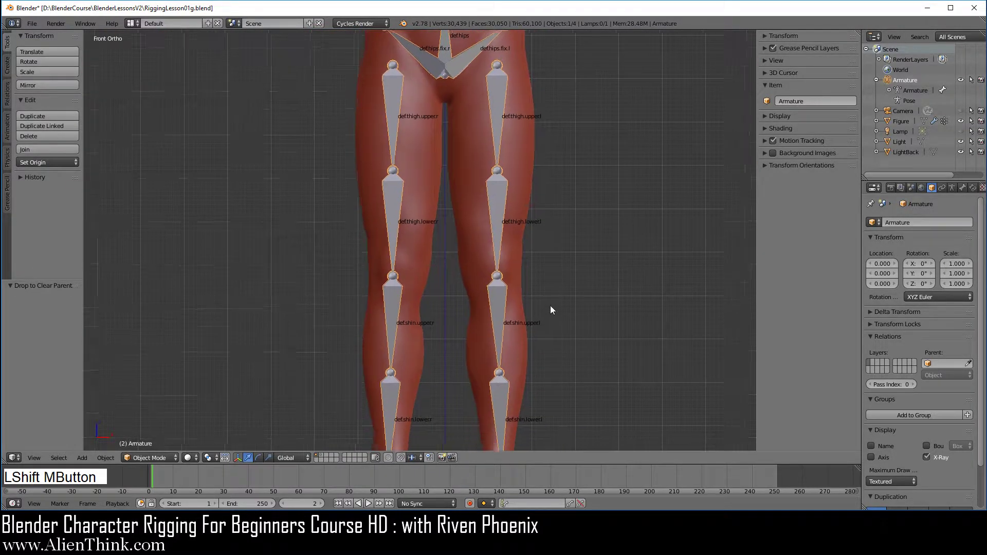
pyautogui.keyDown('shift'); pyautogui.moveTo(550, 306); pyautogui.dragTo(562, 181, button='middle'); pyautogui.keyUp('shift')
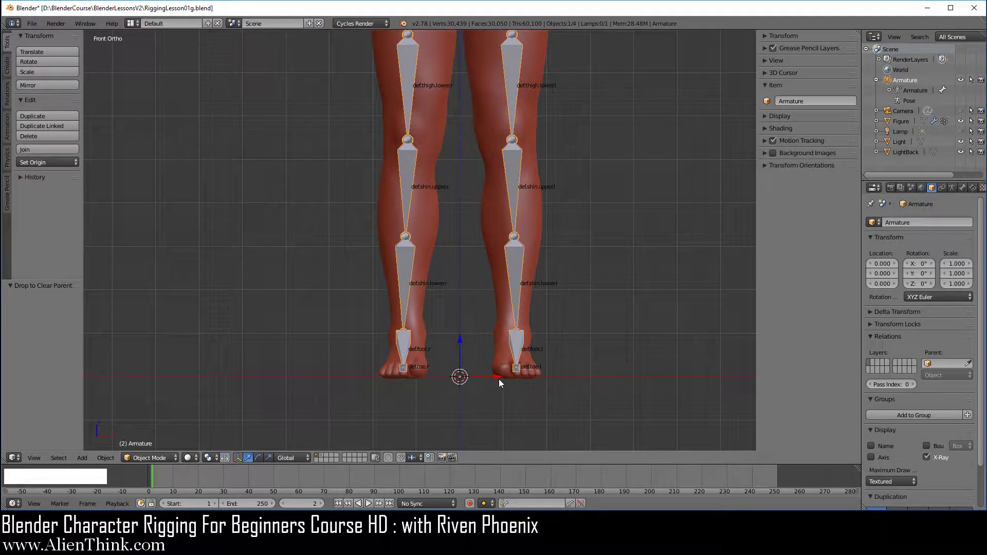
pyautogui.moveTo(498, 377); pyautogui.dragTo(280, 360)
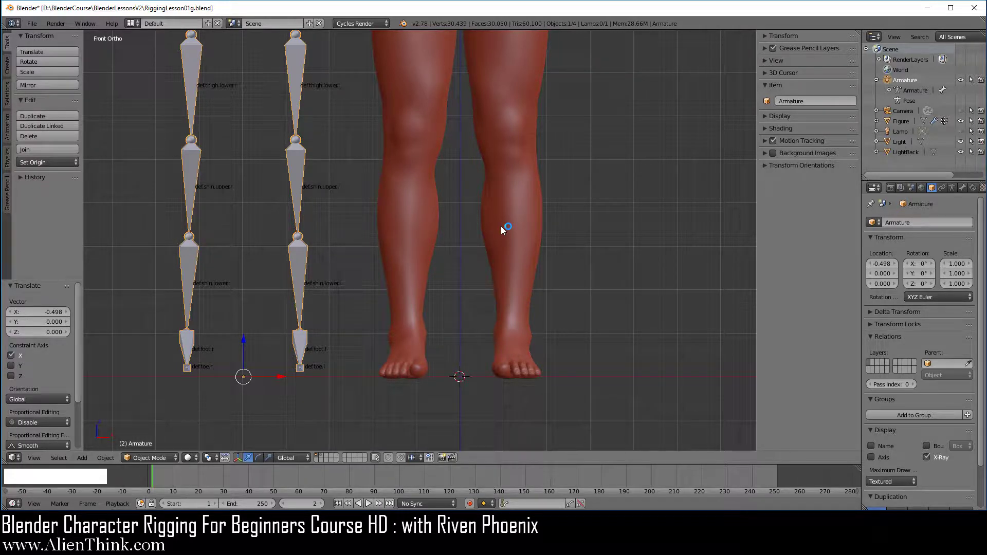
# Assign Armature as the Figure's parent in its object relations, and clear the assignment again.
pyautogui.rightClick(522, 219)
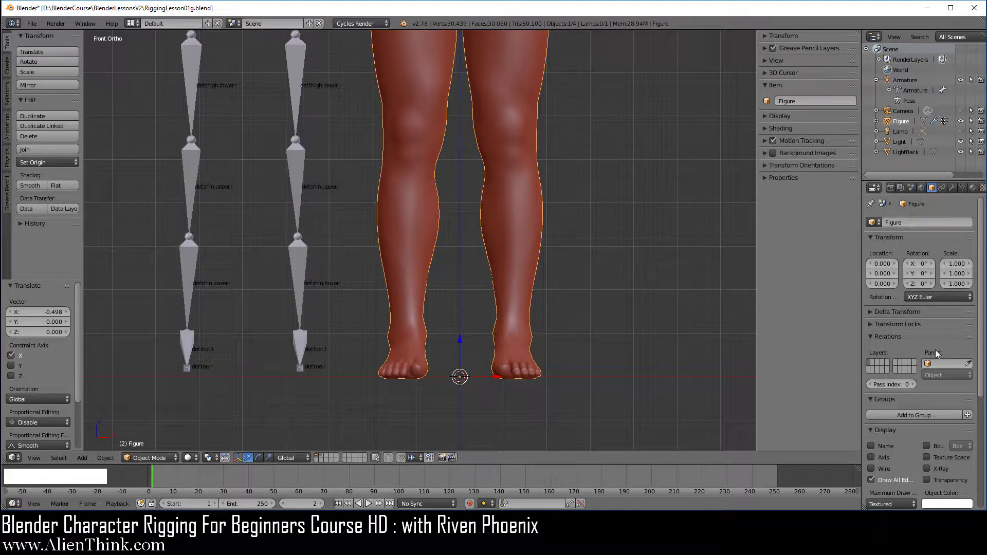
pyautogui.click(947, 367)
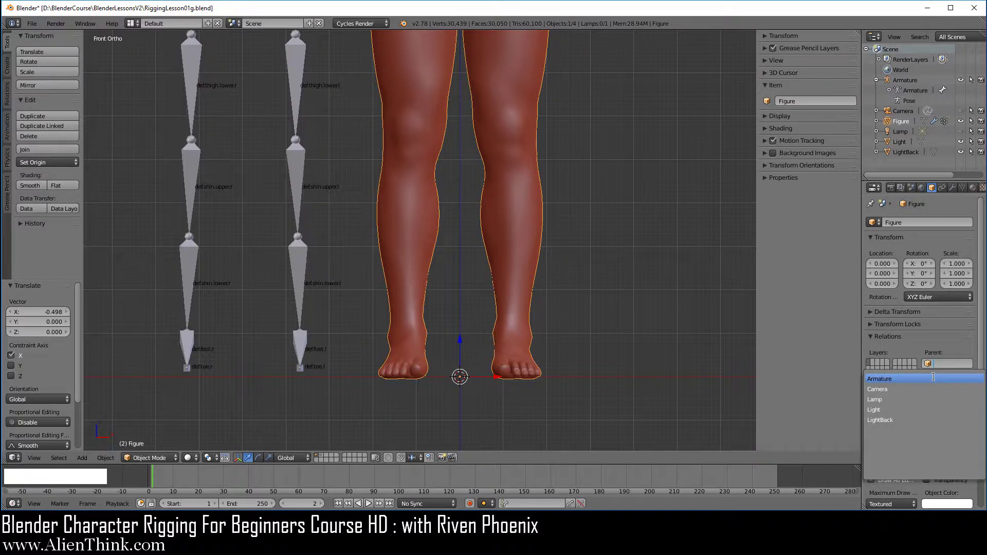
pyautogui.click(880, 379)
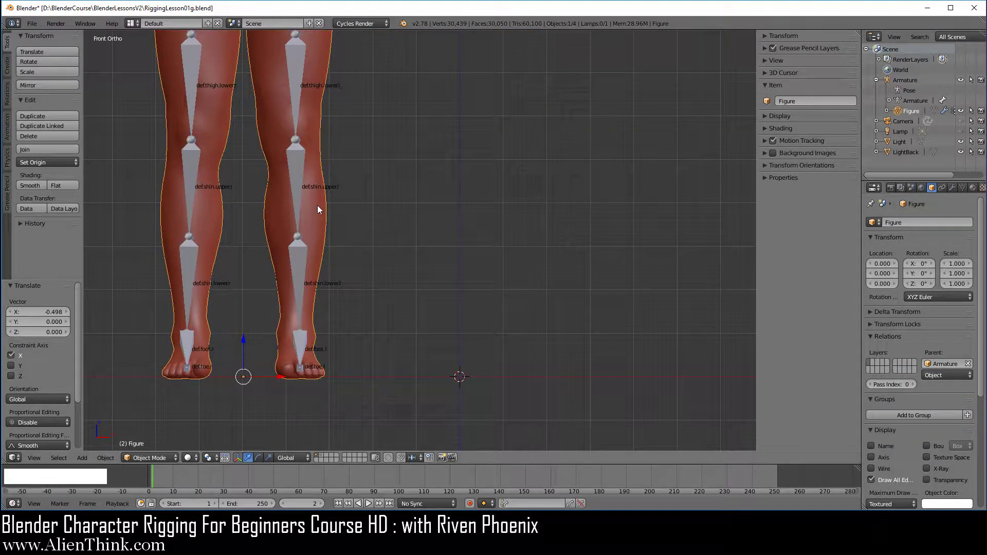
pyautogui.click(968, 364)
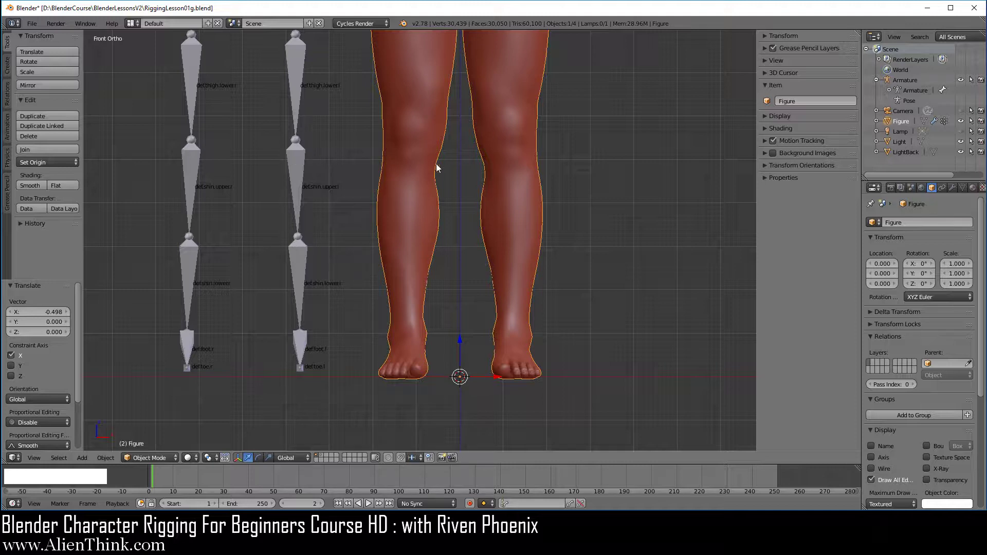
# Select the Figure together with the offset Armature and parent it to the Armature using the Object option.
pyautogui.press('shift')
pyautogui.keyDown('shift'); pyautogui.rightClick(298, 163); pyautogui.keyUp('shift')
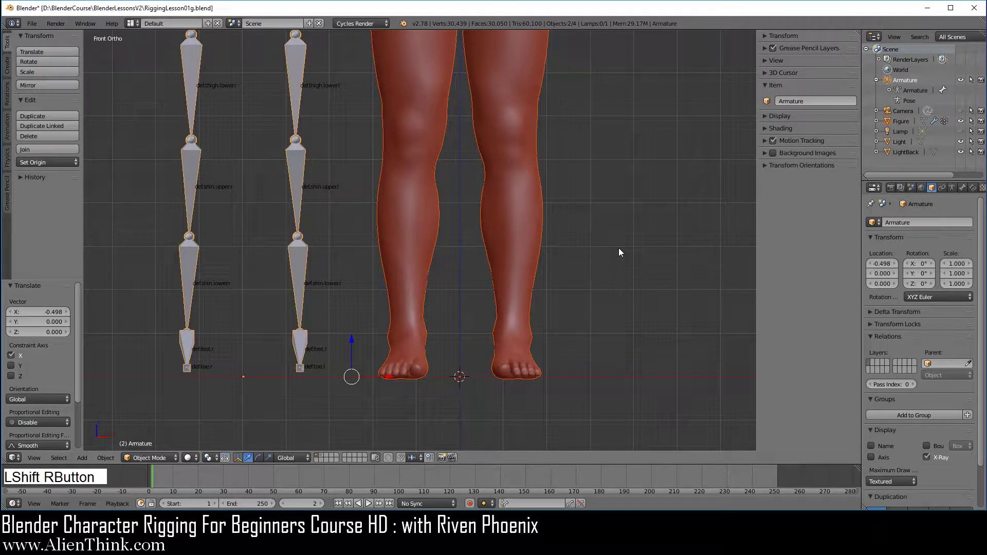
pyautogui.hotkey('ctrl', 'p')
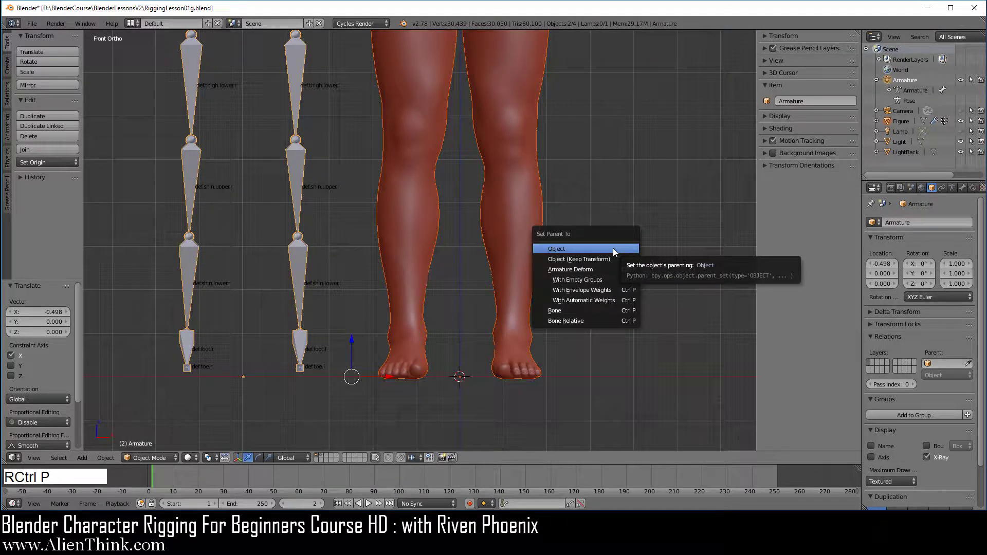
pyautogui.click(613, 248)
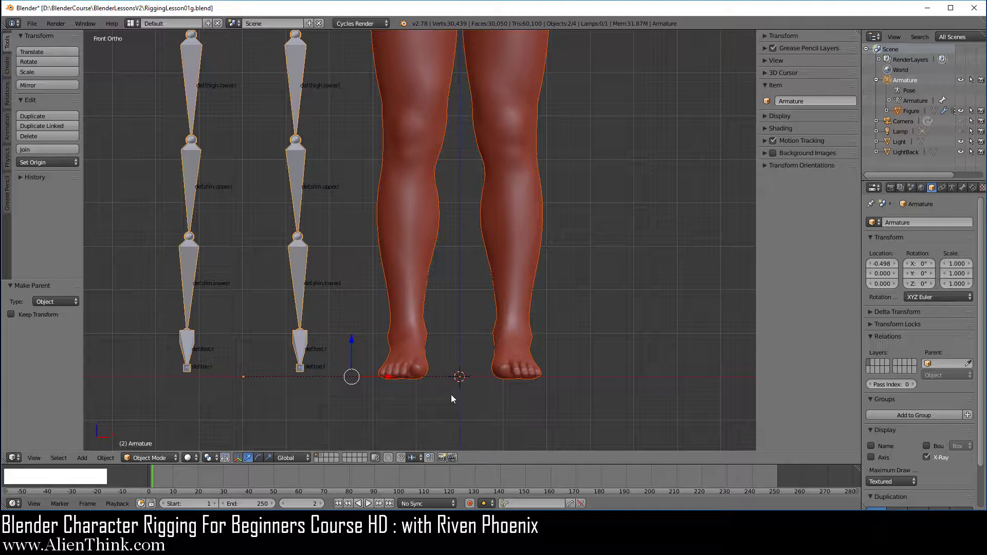
# Reapply the Object parent type in the Figure's relations to snap the Figure onto the offset Armature.
pyautogui.scroll(2, 443, 246)
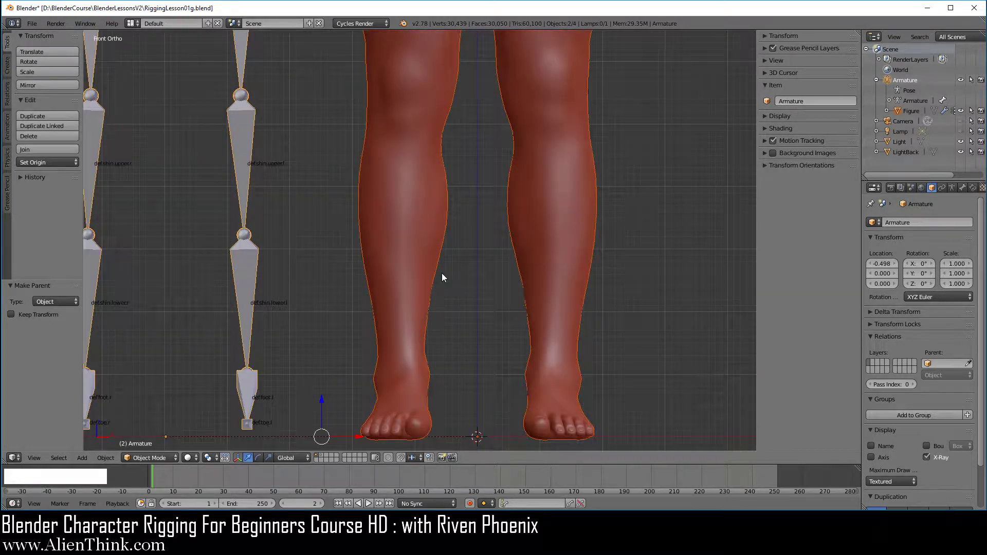
pyautogui.keyDown('shift'); pyautogui.moveTo(434, 347); pyautogui.dragTo(535, 180, button='middle'); pyautogui.keyUp('shift')
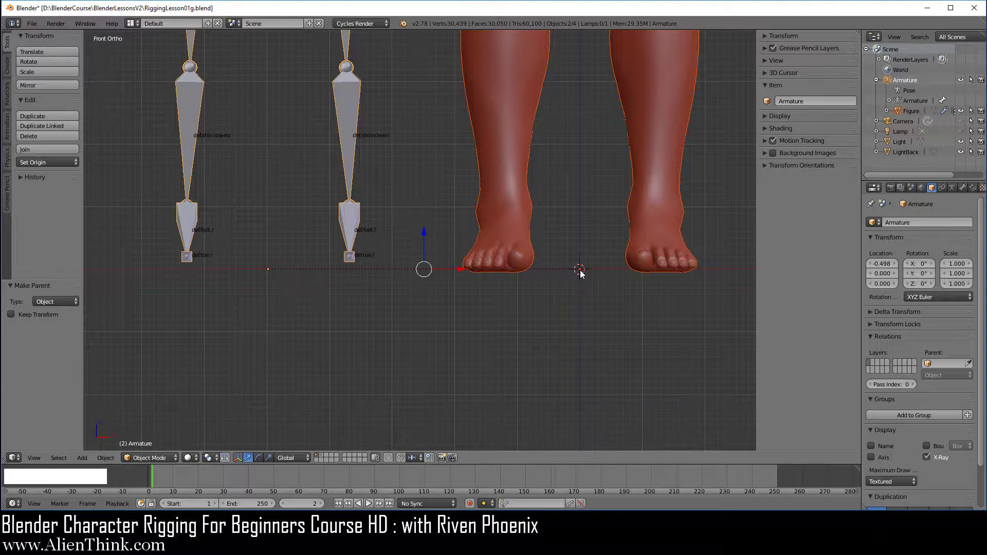
pyautogui.rightClick(678, 106)
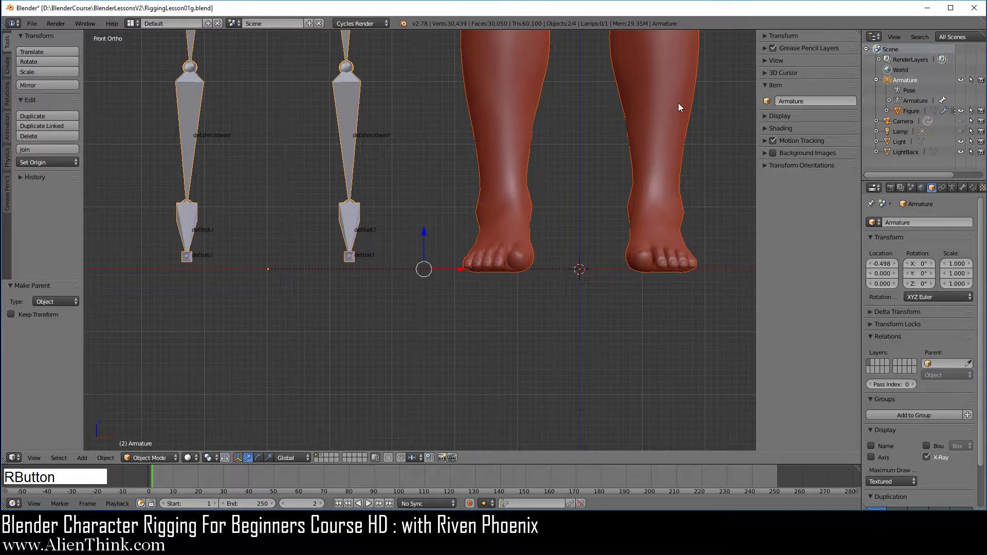
pyautogui.click(932, 186)
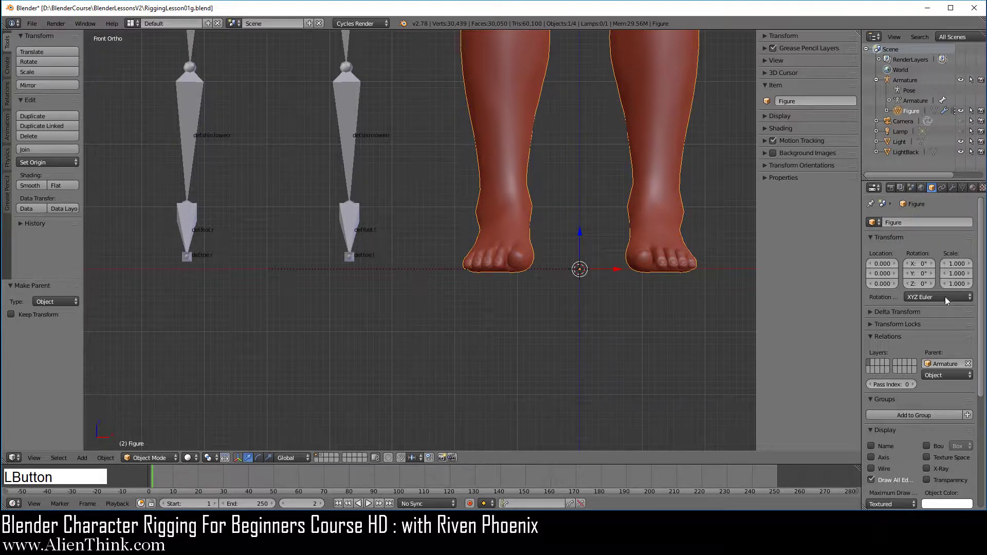
pyautogui.click(945, 374)
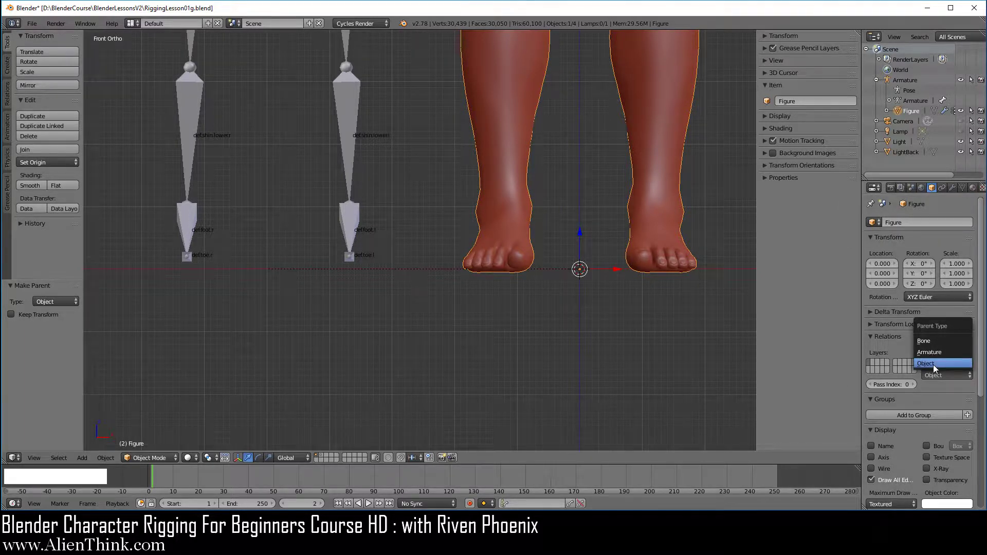
pyautogui.click(934, 364)
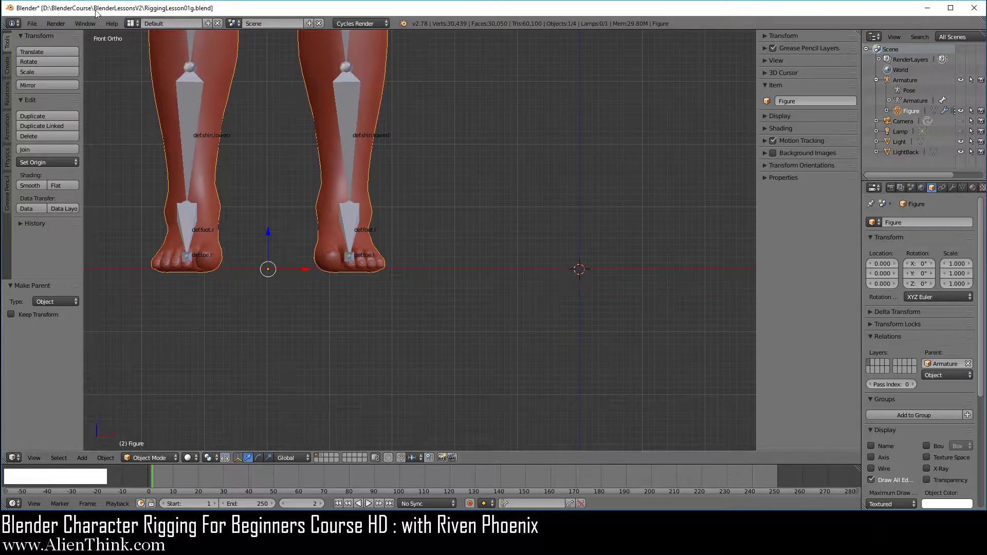
# Start a new scene by reloading the start-up file.
pyautogui.click(37, 24)
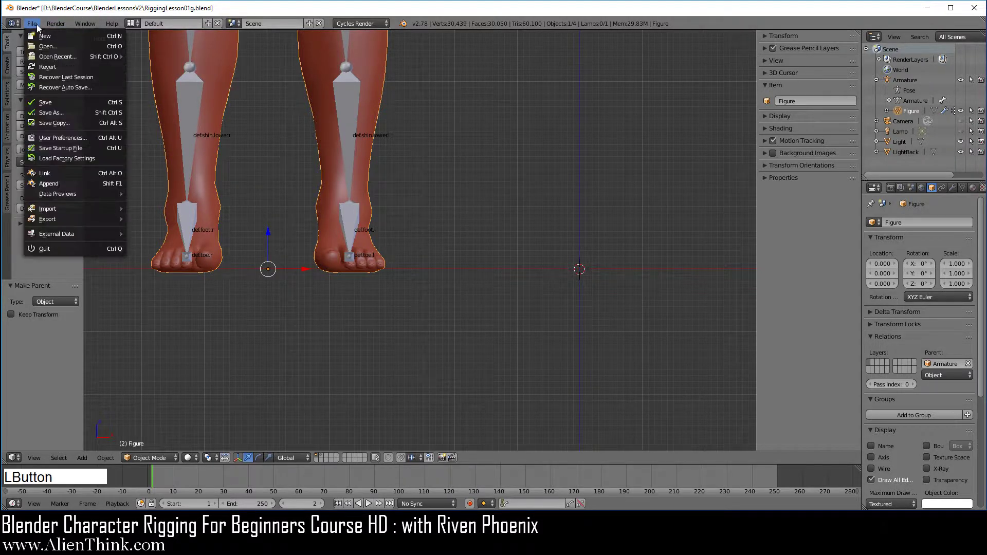
pyautogui.click(46, 35)
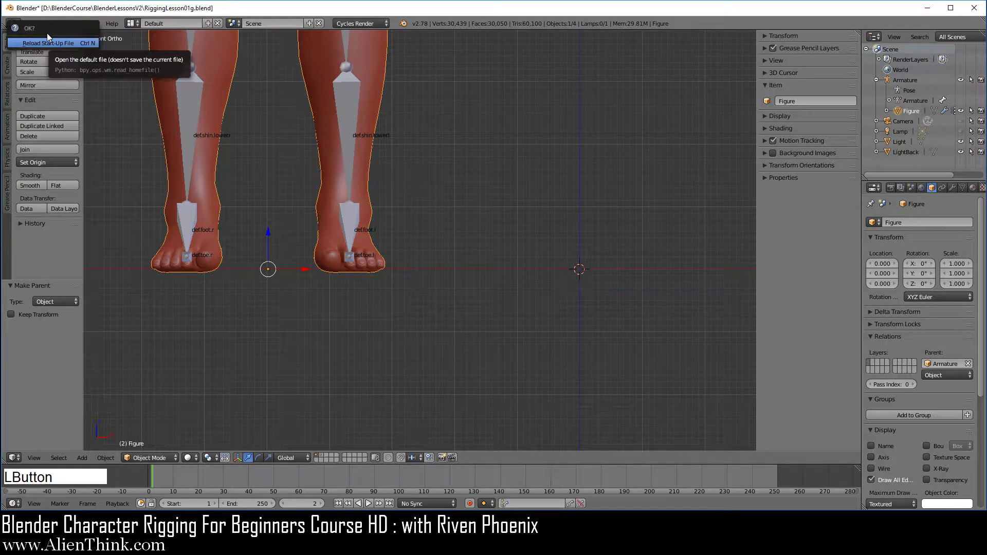
pyautogui.click(54, 42)
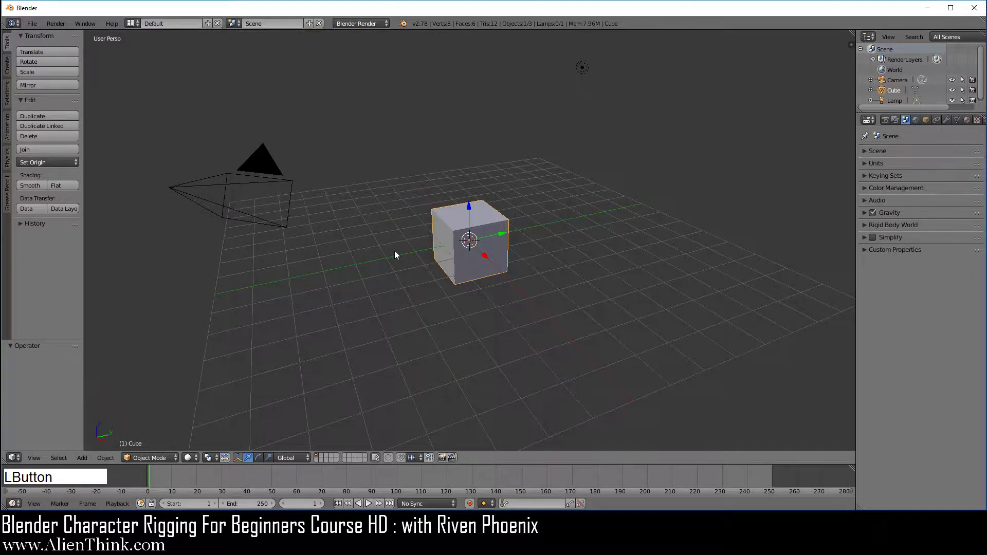
# Delete the default camera and lamp from the scene.
pyautogui.rightClick(267, 171)
pyautogui.press('shift')
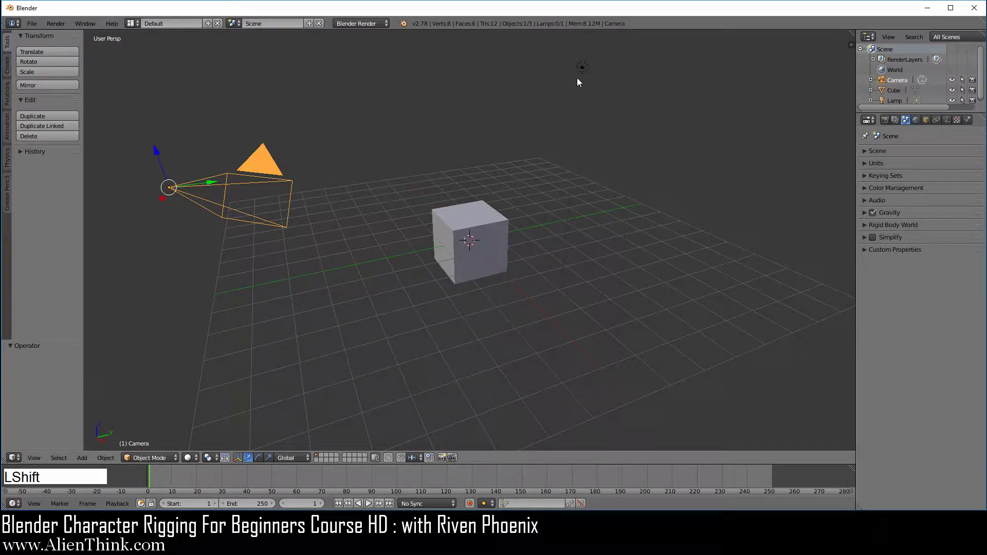
pyautogui.keyDown('shift'); pyautogui.rightClick(582, 67); pyautogui.keyUp('shift')
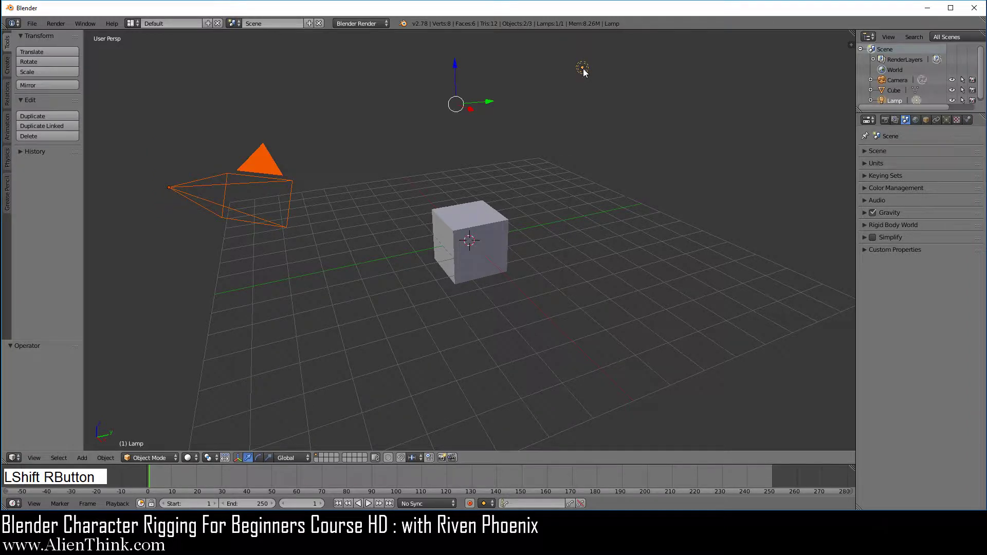
pyautogui.press('x')
pyautogui.click(589, 193)
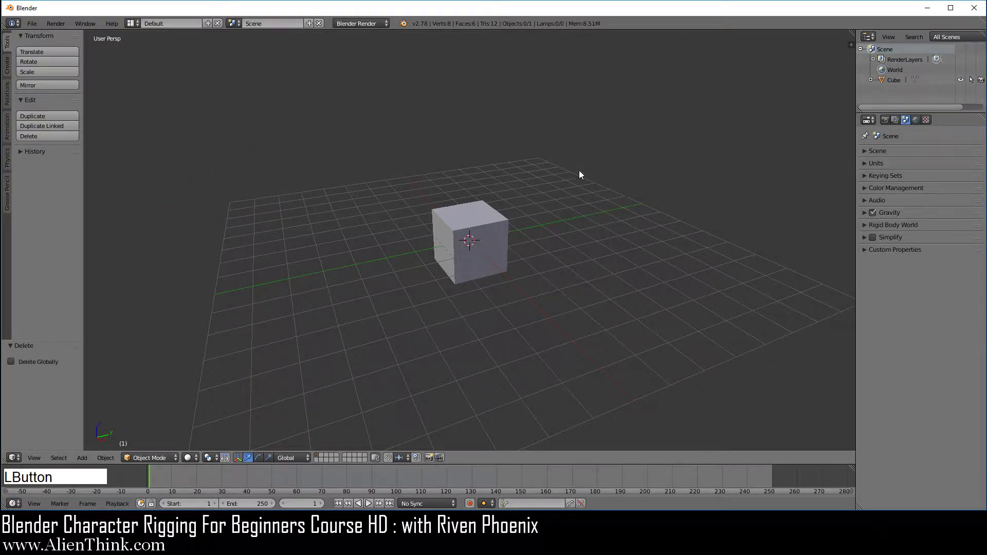
# Select the cube and display its location, rotation and scale in both the 3D view and the object properties.
pyautogui.rightClick(474, 225)
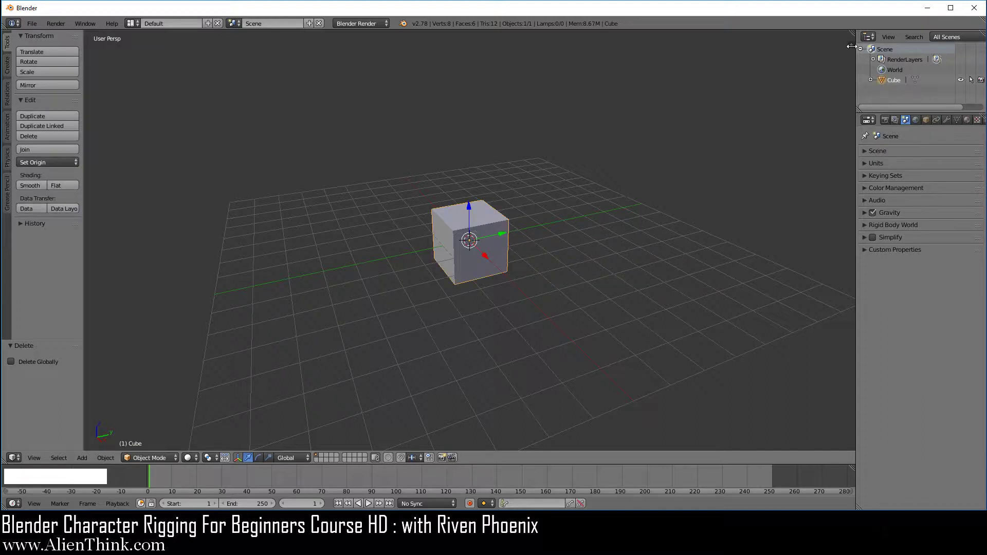
pyautogui.click(852, 46)
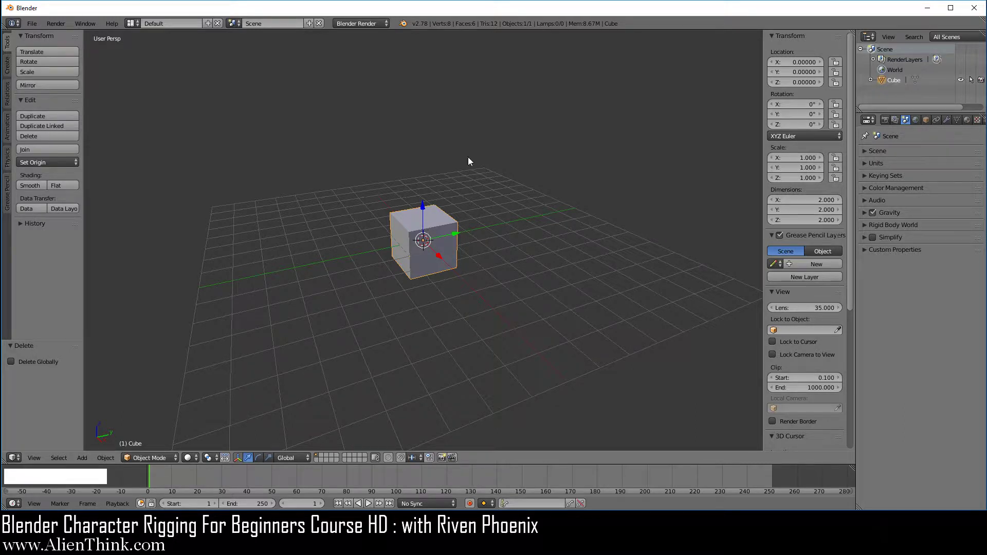
pyautogui.click(928, 120)
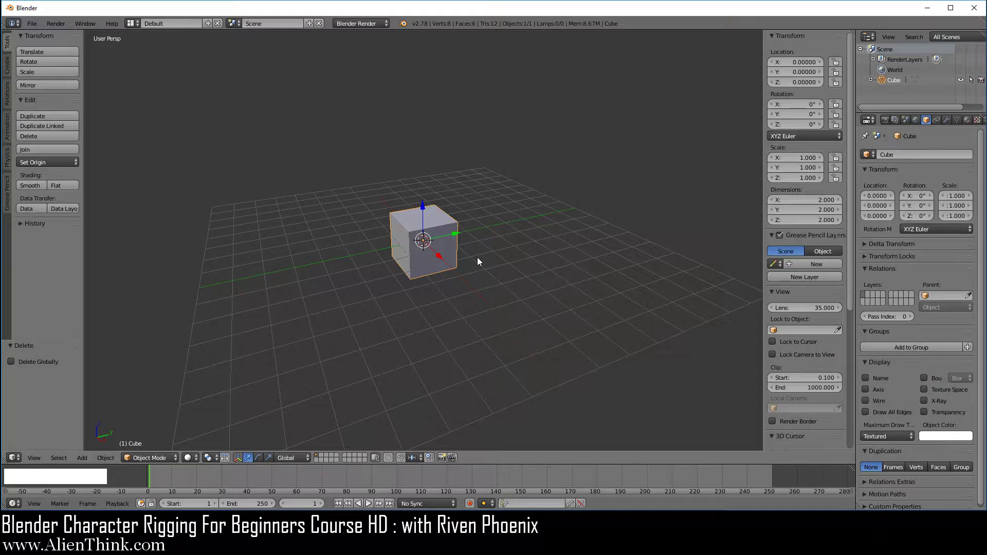
# In an orthographic view, move the cube away from the world origin to about X -2.106, Y 1.580, Z 0.444.
pyautogui.press('1')
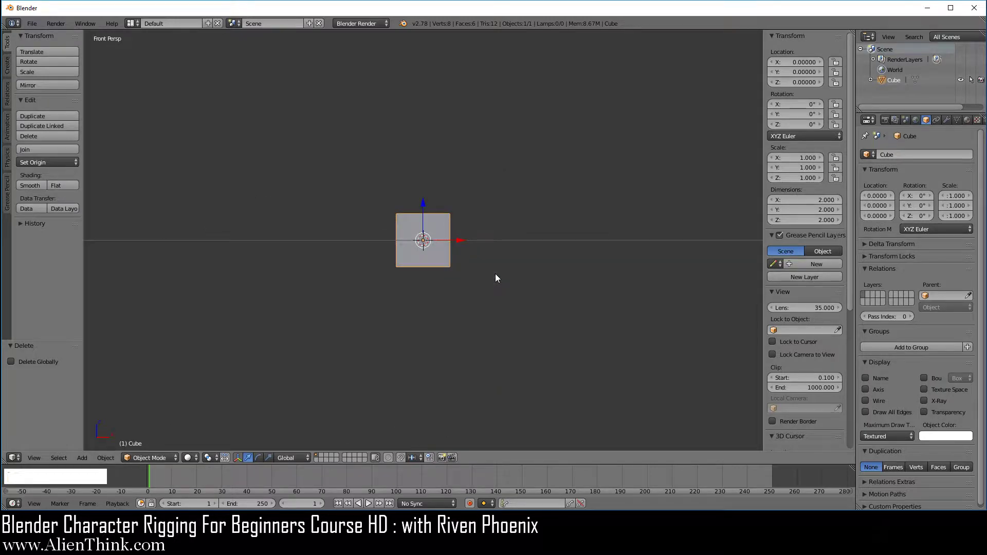
pyautogui.press('5')
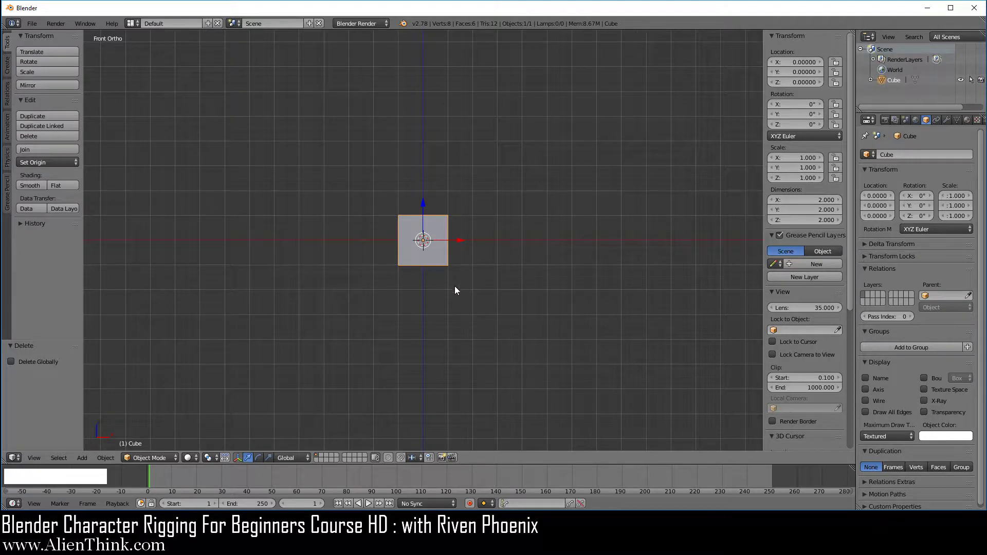
pyautogui.scroll(6, 454, 286)
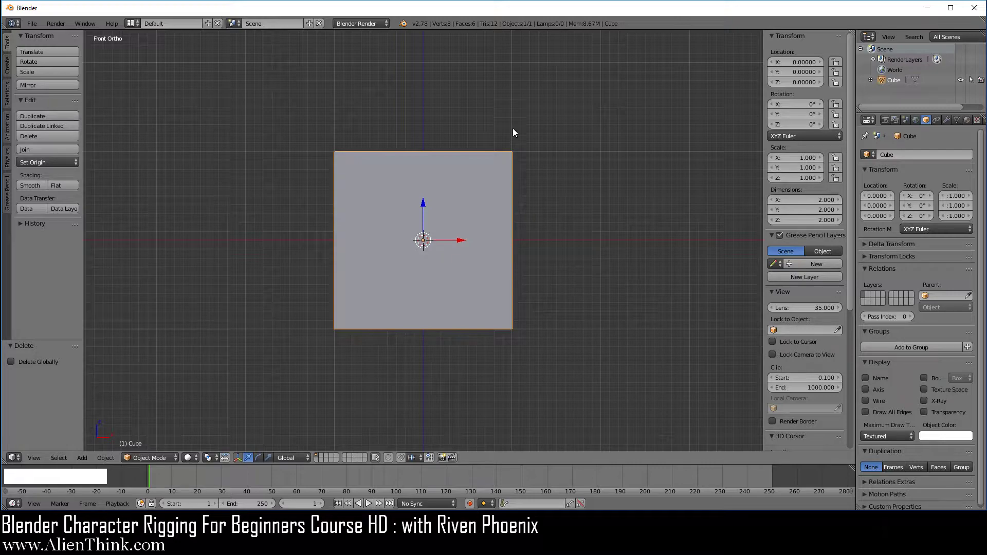
pyautogui.moveTo(509, 101); pyautogui.dragTo(485, 146, button='middle')
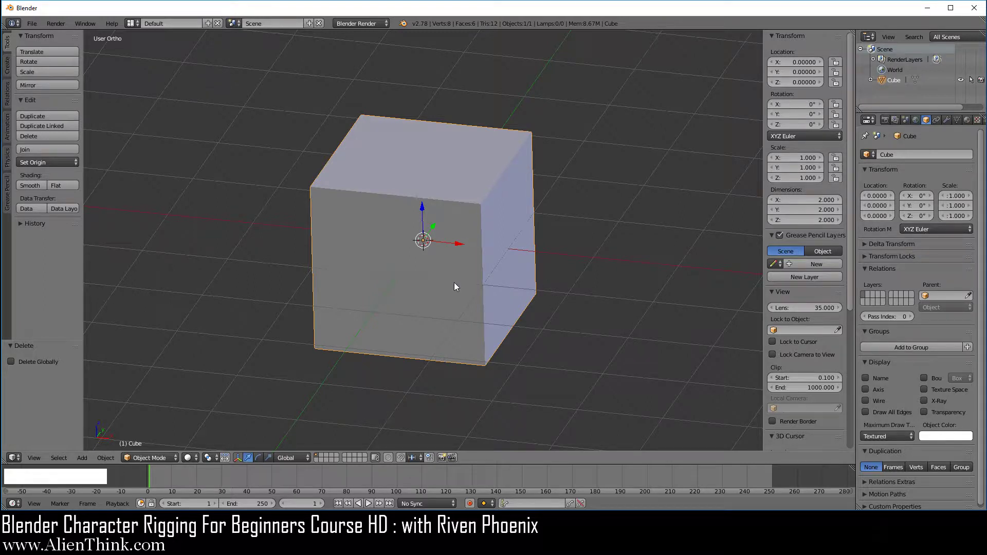
pyautogui.click(459, 248)
pyautogui.moveTo(459, 248); pyautogui.dragTo(281, 221)
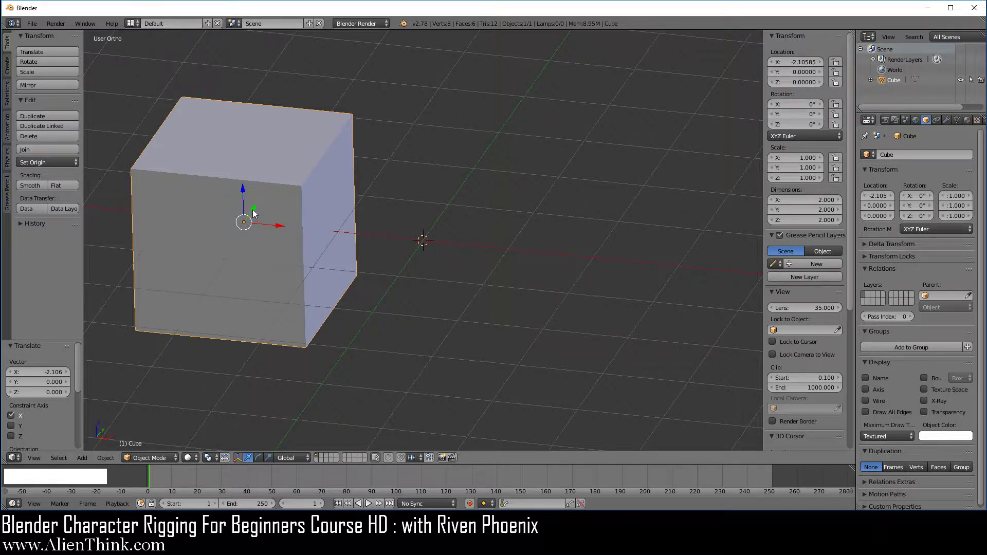
pyautogui.moveTo(253, 212); pyautogui.dragTo(285, 96)
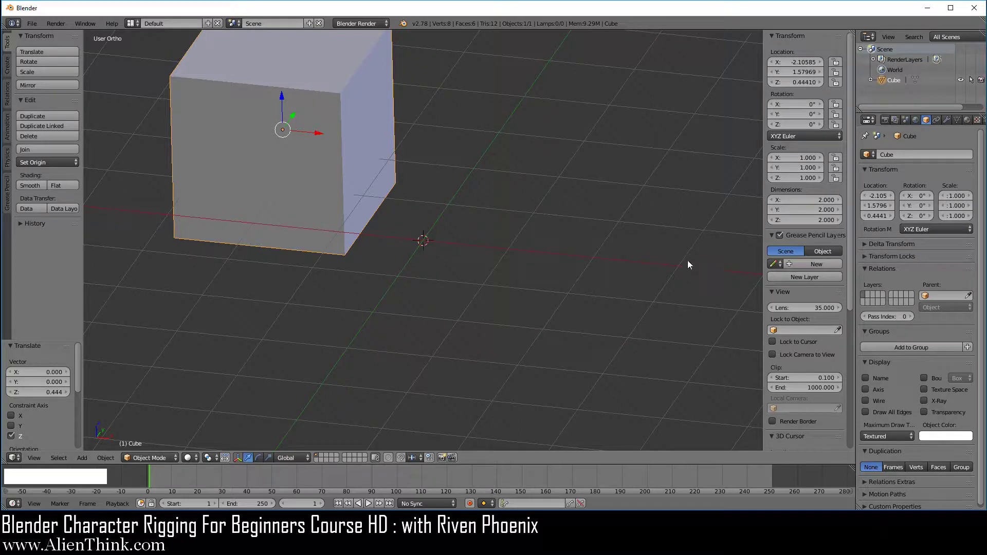
# Add a UV sphere at a new 3D cursor position of about X 1.957, Y 0.958, Z 0.739, and delete the sphere again.
pyautogui.click(612, 162)
pyautogui.hotkey('shift', 'a')
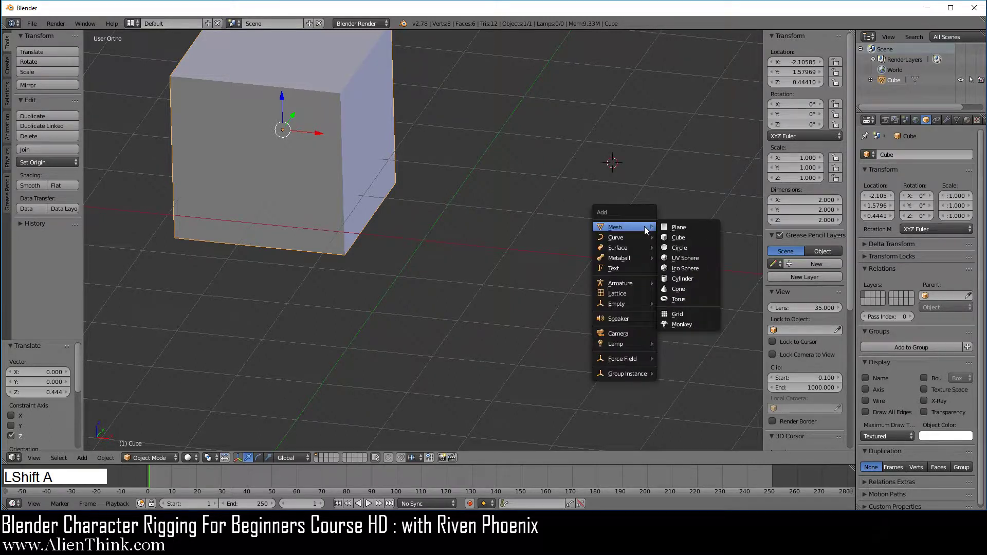
pyautogui.click(699, 254)
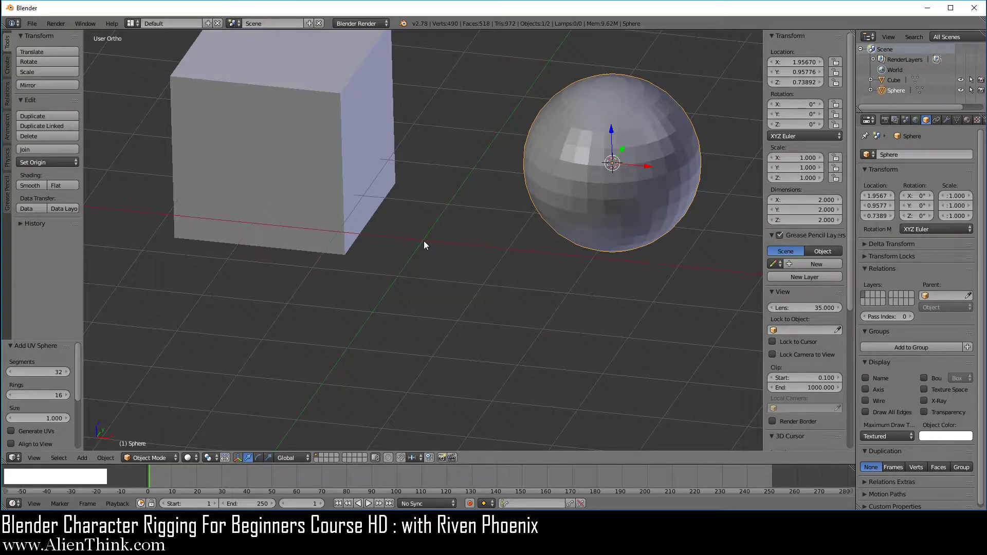
pyautogui.press('x')
pyautogui.click(623, 212)
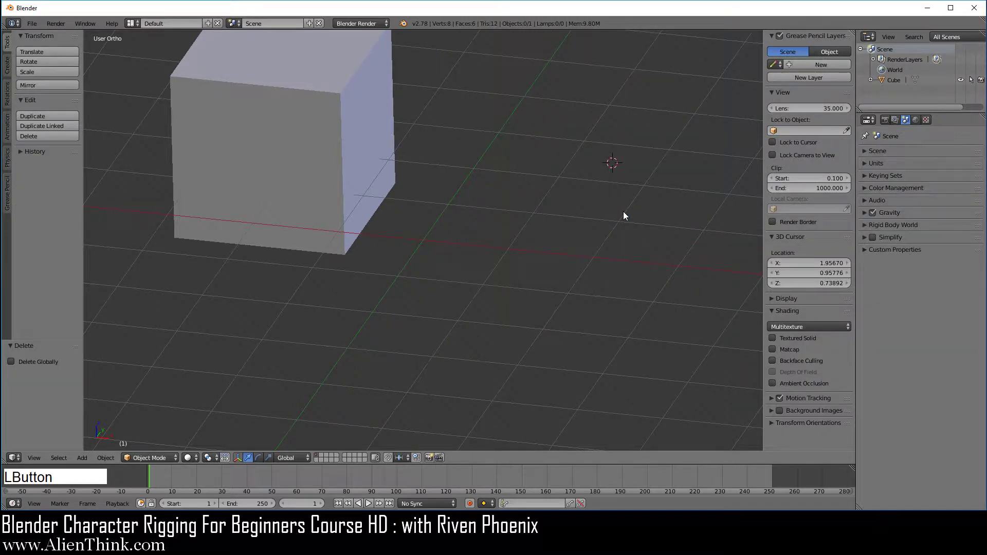
# Delete all of the cube's vertices in Edit Mode and return to Object Mode.
pyautogui.keyDown('shift'); pyautogui.moveTo(476, 213); pyautogui.dragTo(506, 264, button='middle'); pyautogui.keyUp('shift')
pyautogui.rightClick(409, 175)
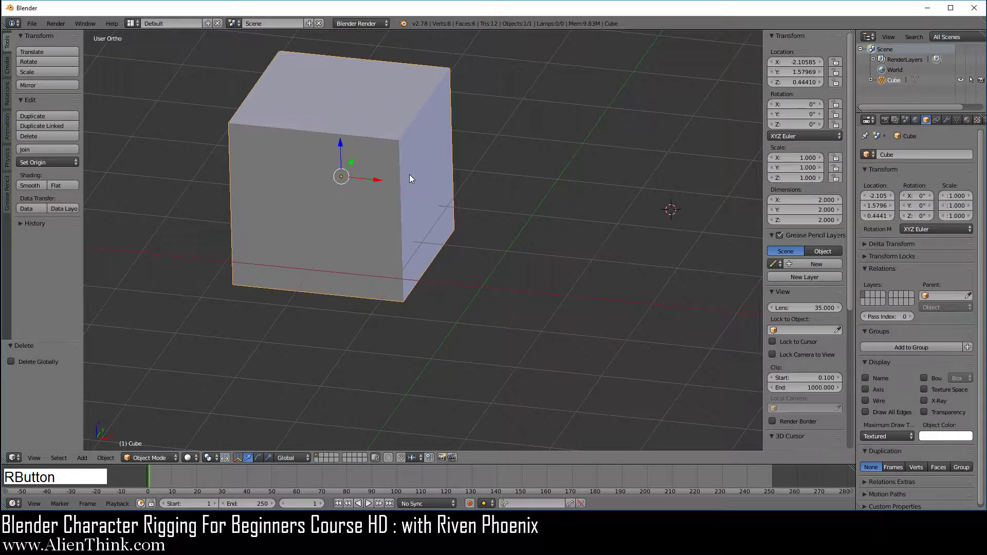
pyautogui.click(165, 452)
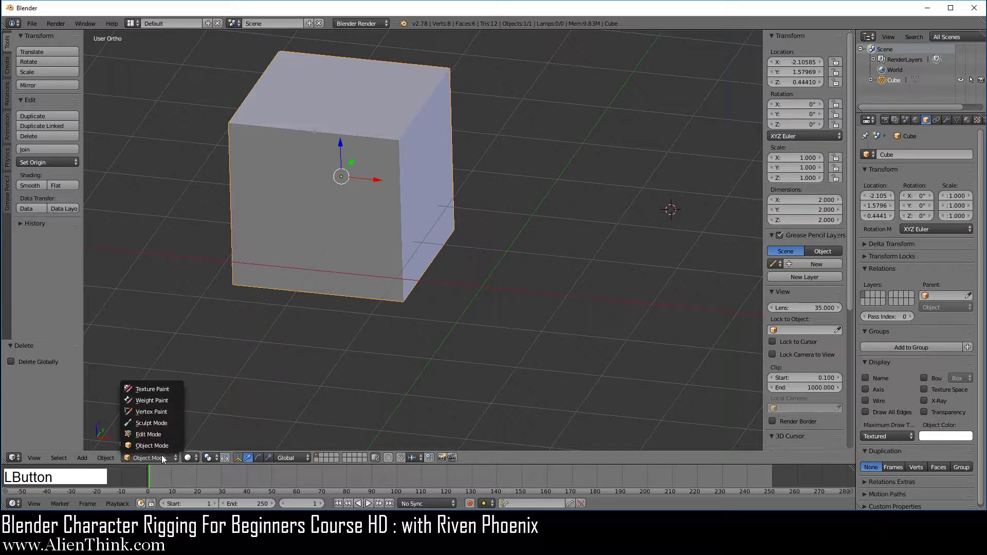
pyautogui.click(164, 436)
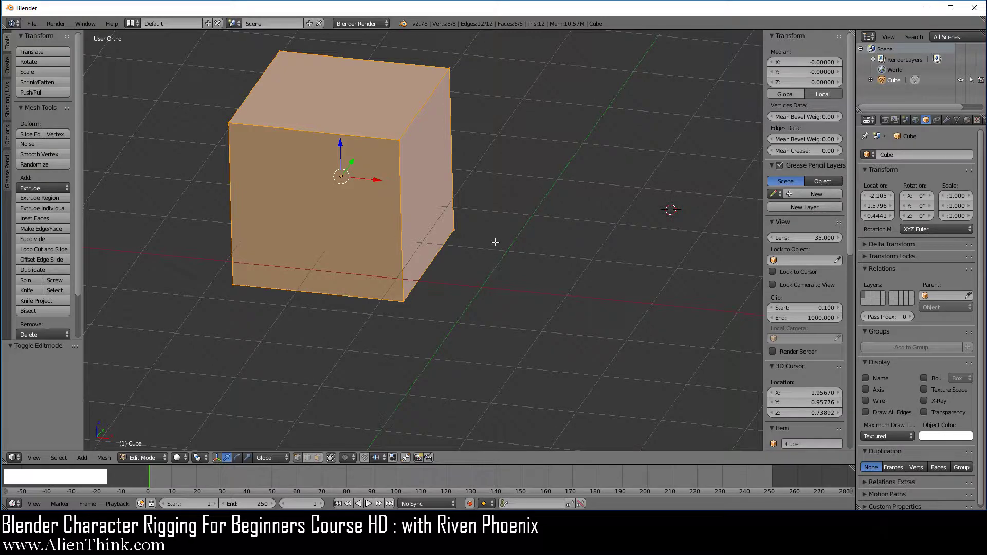
pyautogui.press('a')
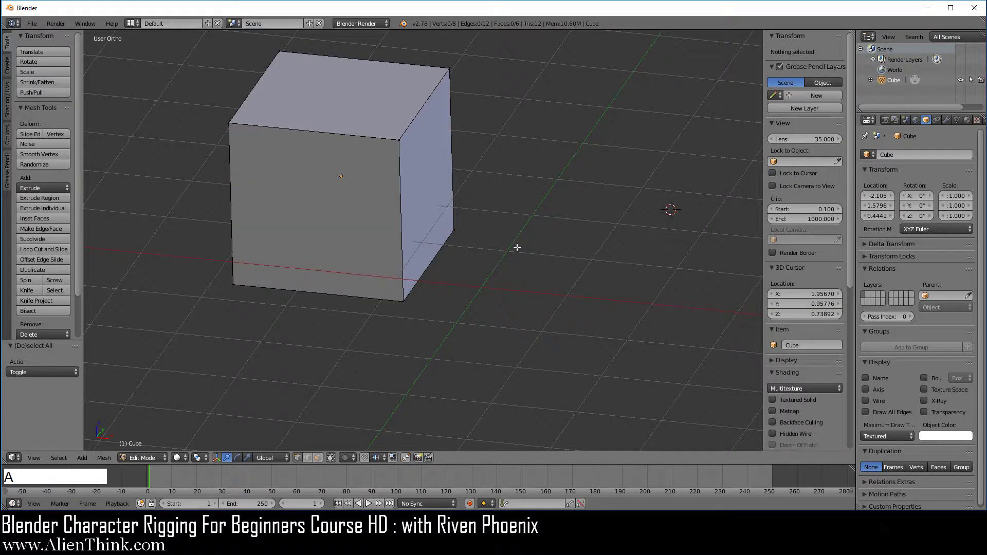
pyautogui.press('a')
pyautogui.press('x')
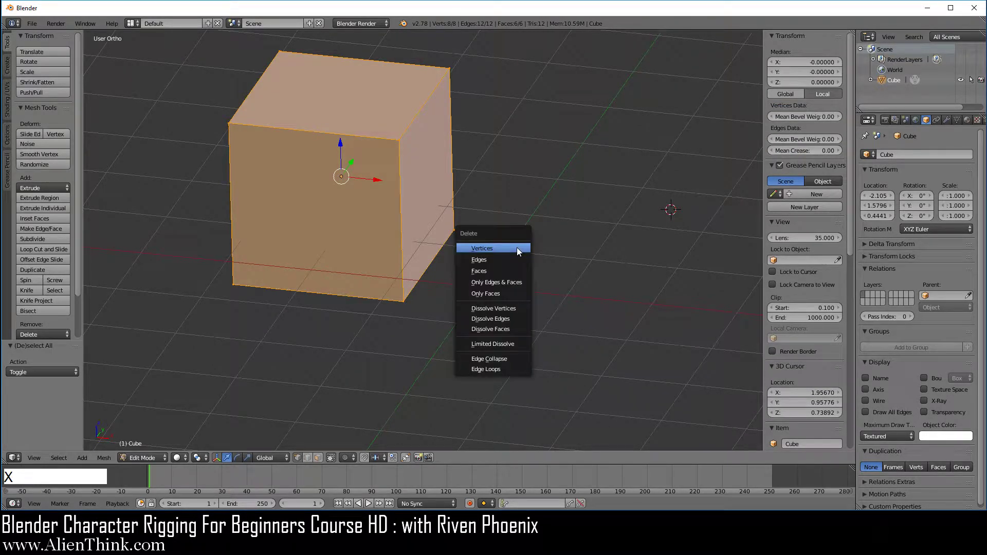
pyautogui.click(517, 248)
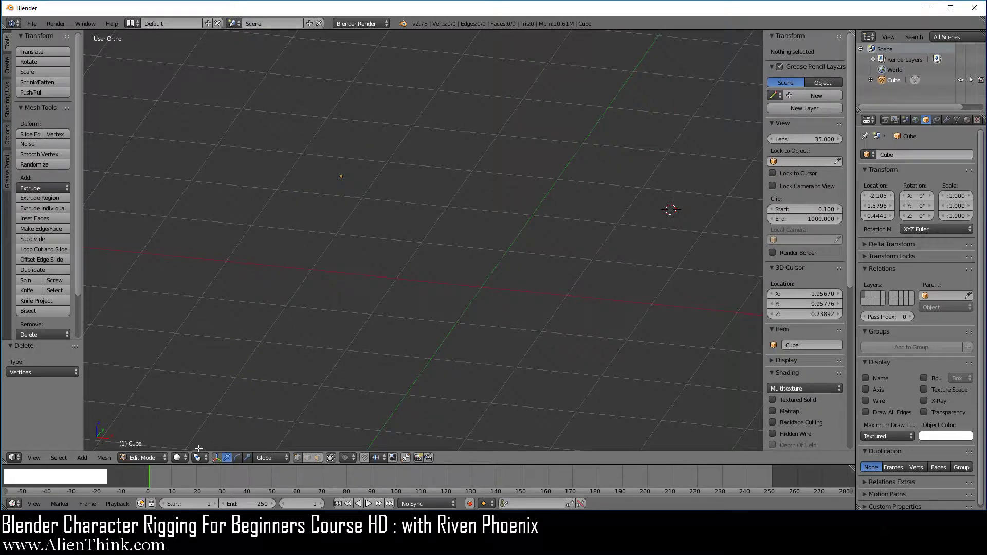
pyautogui.click(160, 458)
pyautogui.click(156, 445)
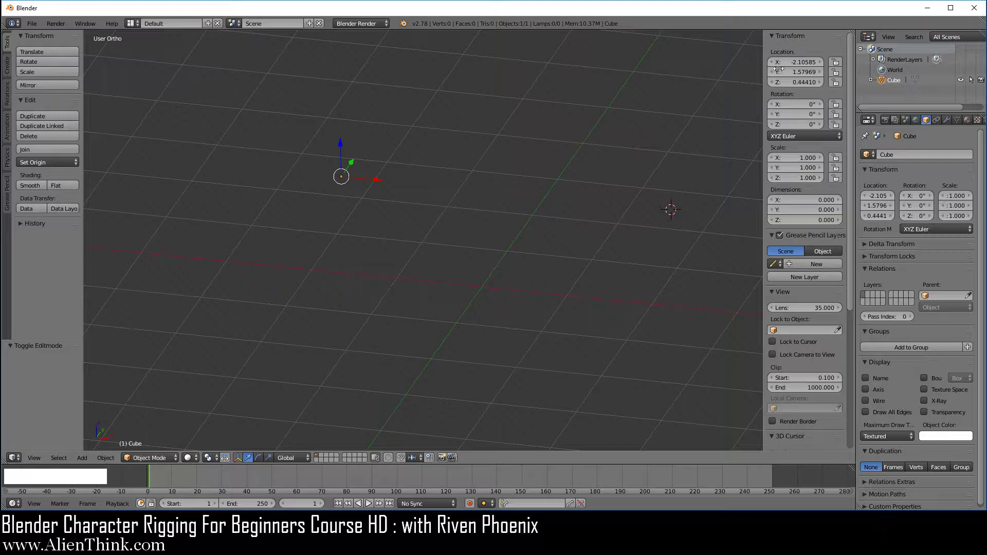
# Examine the emptied cube's mesh entry in the scene hierarchy and its mesh data properties.
pyautogui.click(870, 79)
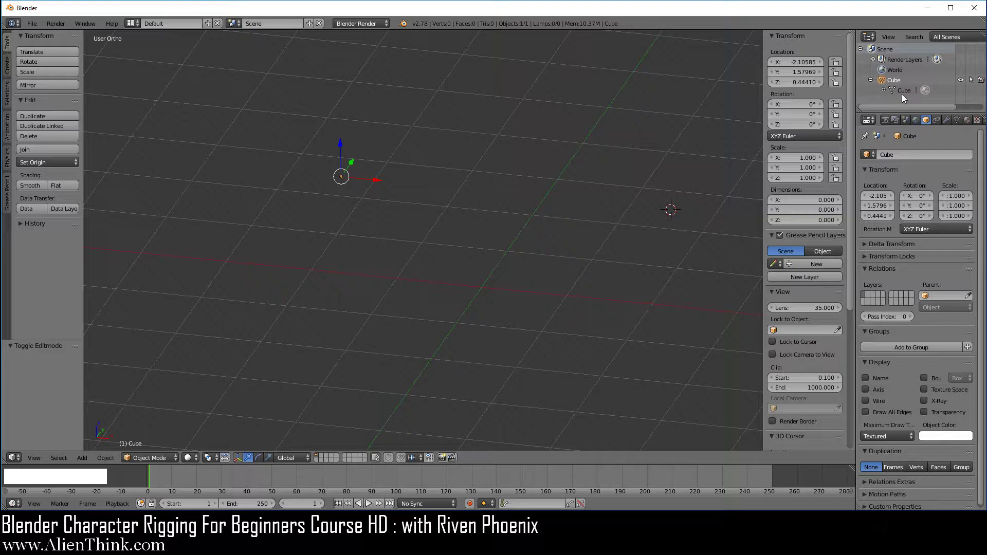
pyautogui.click(957, 120)
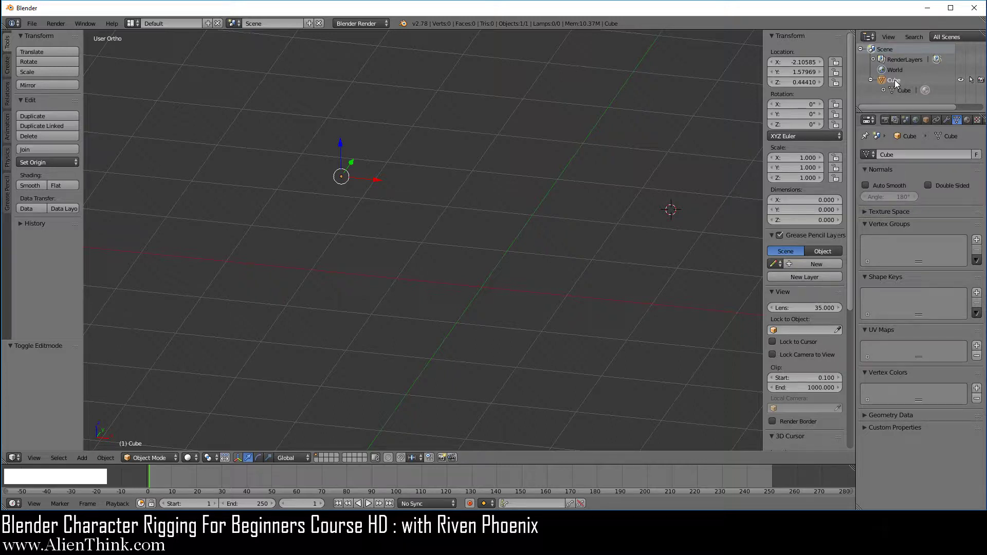
pyautogui.click(871, 80)
pyautogui.click(894, 81)
pyautogui.hotkey('shift', 'a')
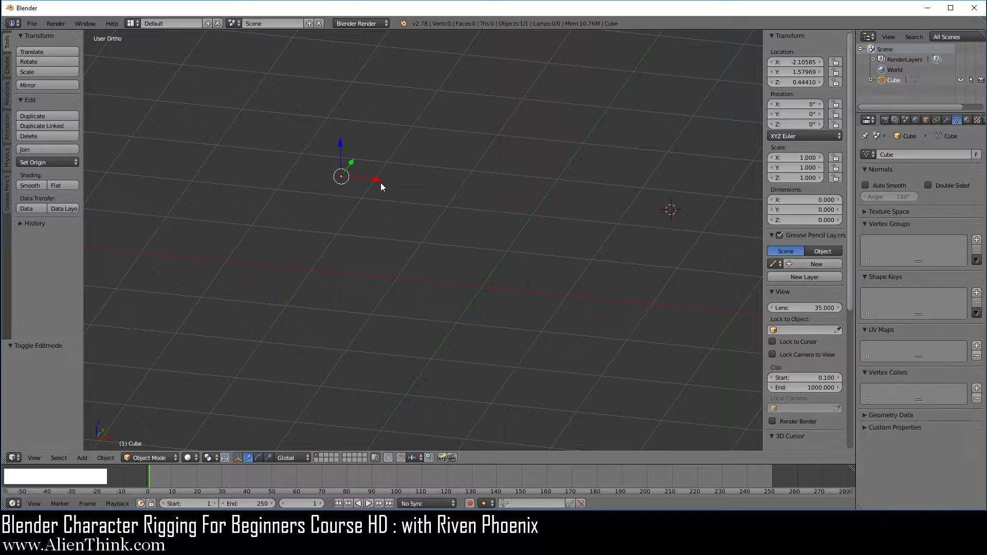
# Move the emptied cube to about X -0.958, Y -0.177, Z 0.965 and trackball-rotate it to about 46°, -57°, -98°.
pyautogui.moveTo(375, 180); pyautogui.dragTo(397, 182)
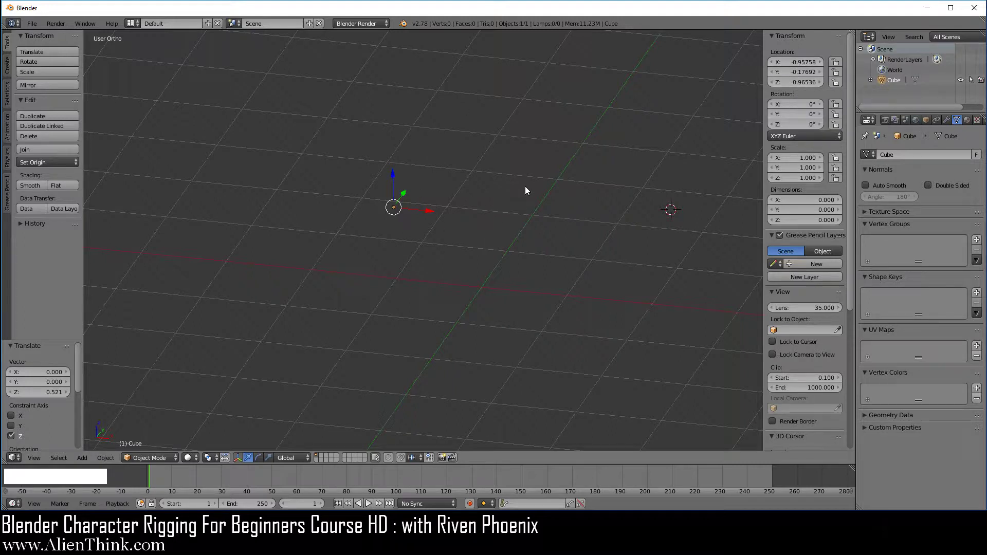
pyautogui.press('r')
pyautogui.press('r')
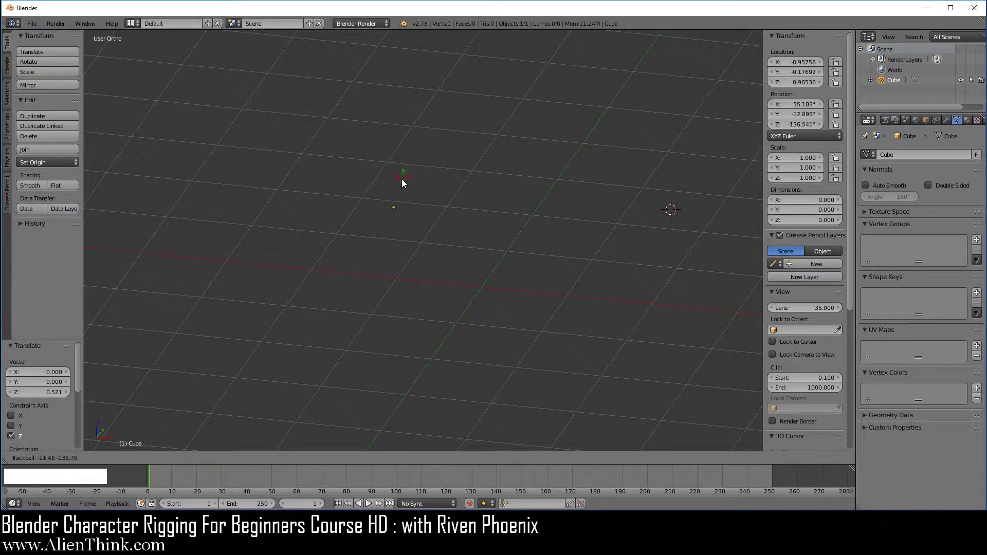
pyautogui.click(446, 152)
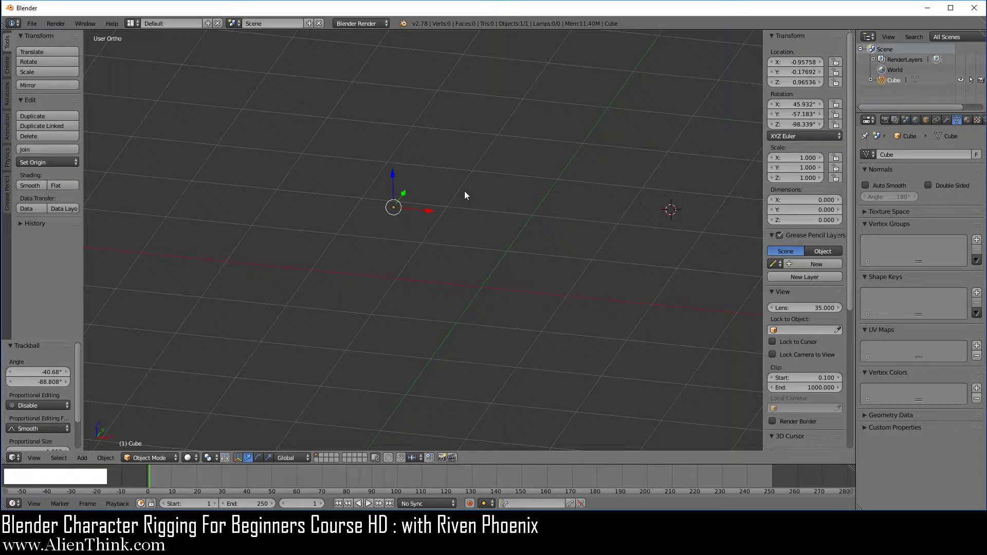
# Scale the emptied cube to about 2.657 and reset its scale to 1 on all axes.
pyautogui.press('s')
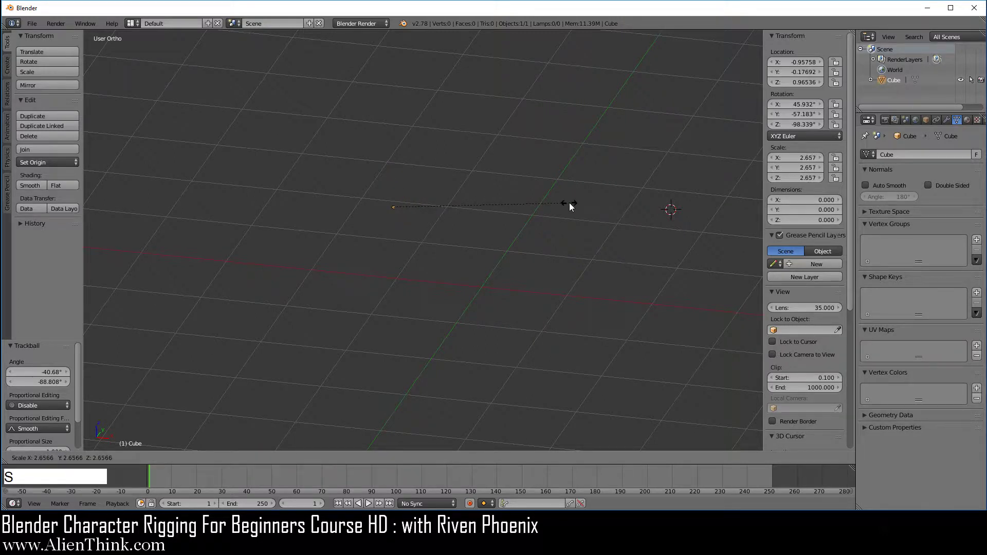
pyautogui.click(569, 203)
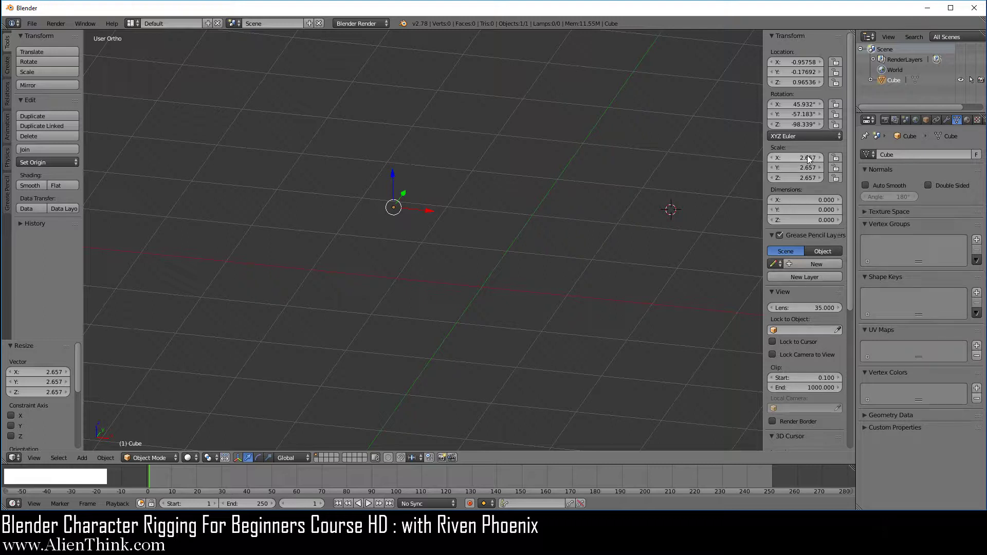
pyautogui.moveTo(810, 157)
pyautogui.mouseDown()
pyautogui.moveTo(799, 172)
pyautogui.moveTo(796, 154)
pyautogui.mouseUp()
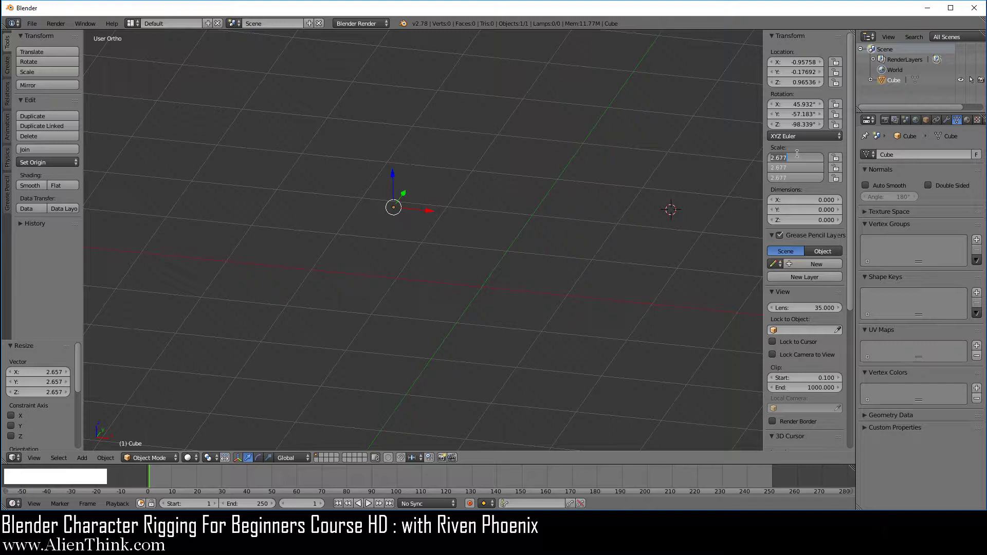
pyautogui.write('1')
pyautogui.press('Return')
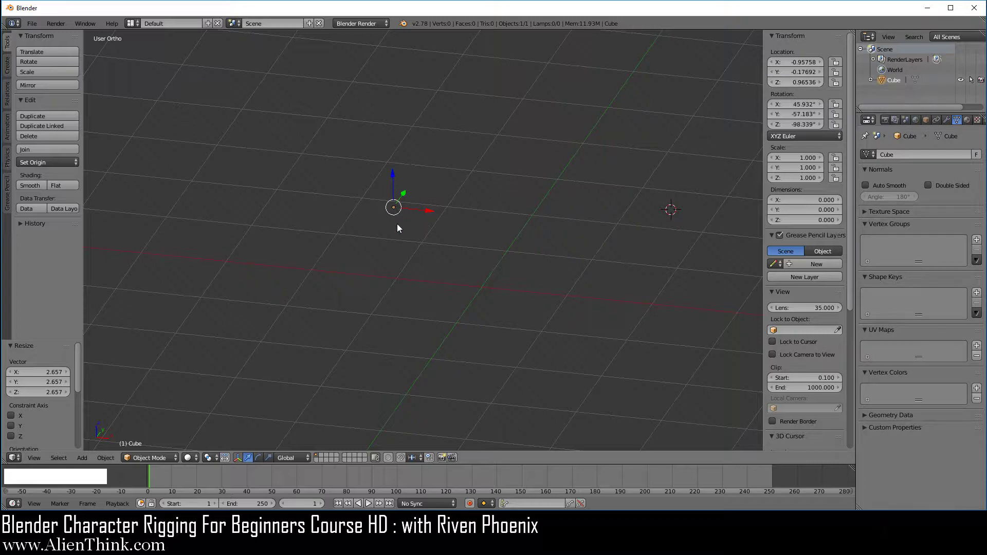
# Delete the emptied cube and add a new cube mesh at the 3D cursor.
pyautogui.press('x')
pyautogui.click(581, 184)
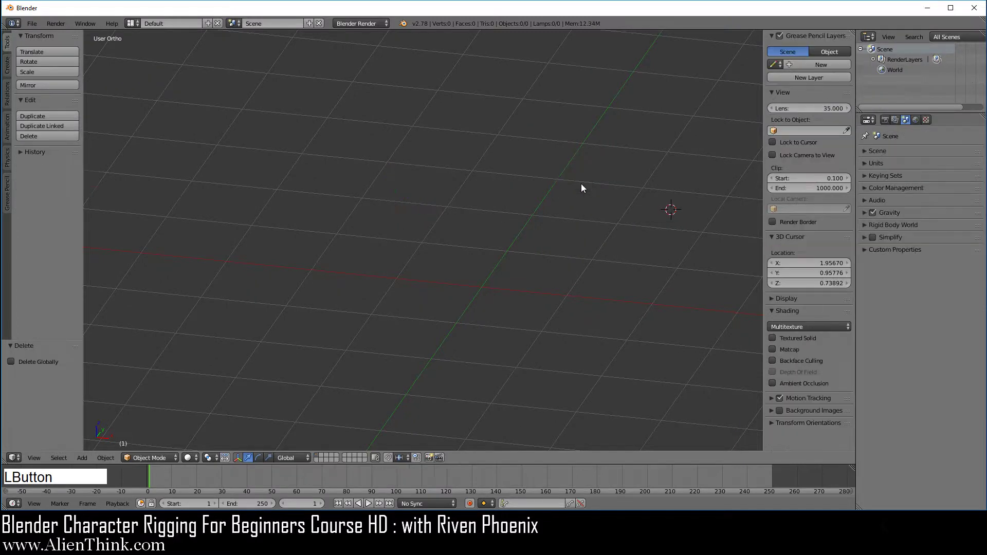
pyautogui.hotkey('shift', 'a')
pyautogui.moveTo(594, 224)
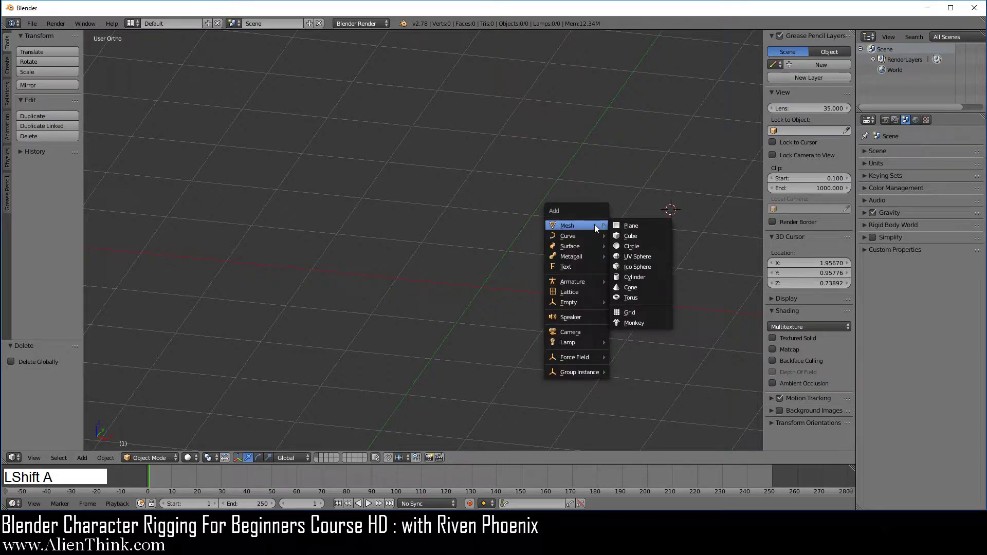
pyautogui.click(640, 237)
pyautogui.scroll(-1, 641, 237)
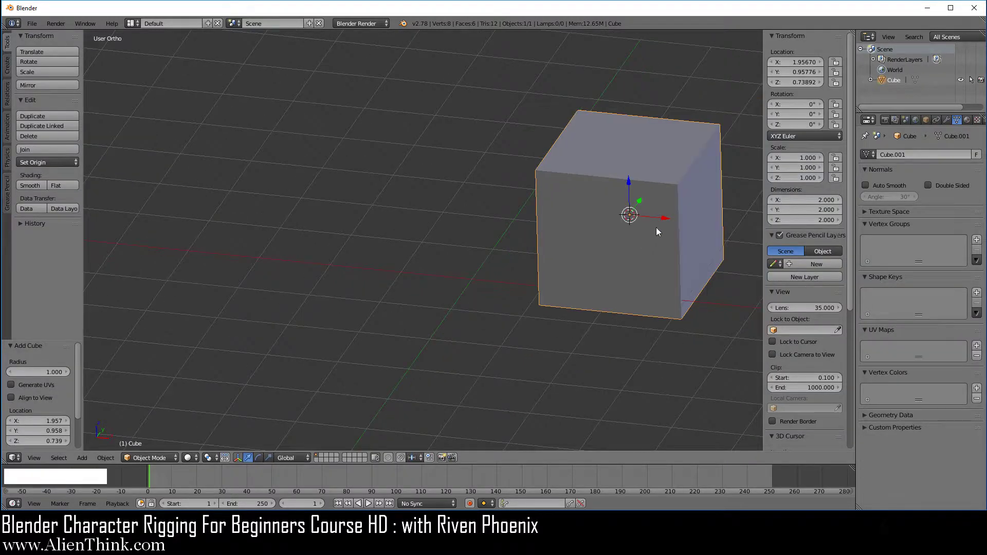
# Move the new cube in Object Mode to about X 1.165, Y -0.518, away from the 3D cursor.
pyautogui.moveTo(666, 221); pyautogui.dragTo(431, 218)
pyautogui.moveTo(408, 176); pyautogui.dragTo(382, 224)
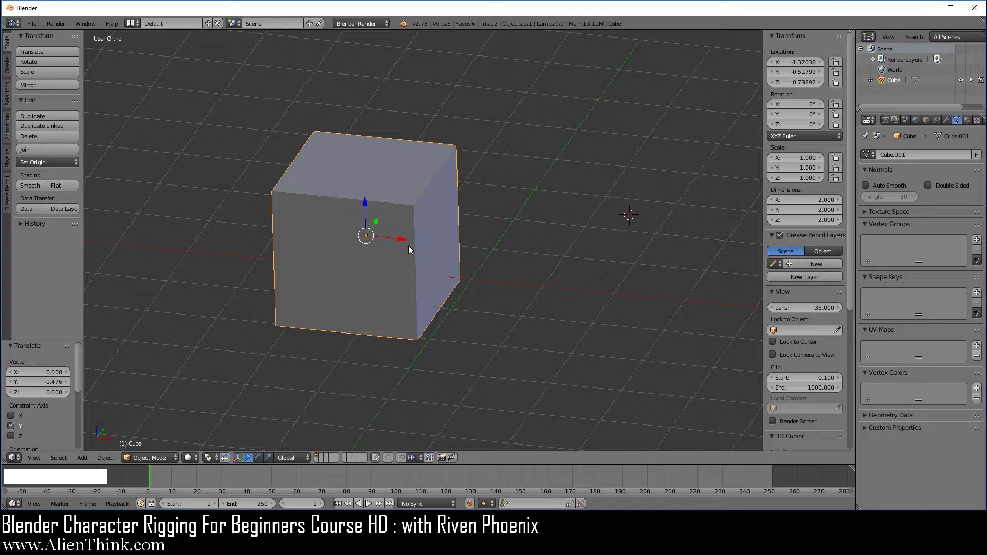
pyautogui.moveTo(400, 239); pyautogui.dragTo(576, 271)
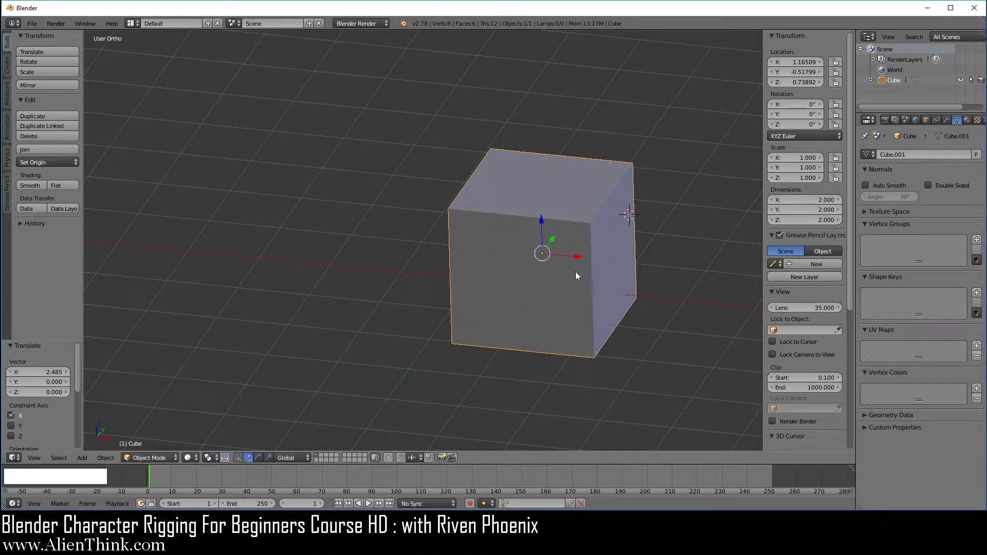
# Shift the cube's whole mesh about -3.637 along X in Edit Mode, leaving its origin behind, and return to Object Mode.
pyautogui.press('Tab')
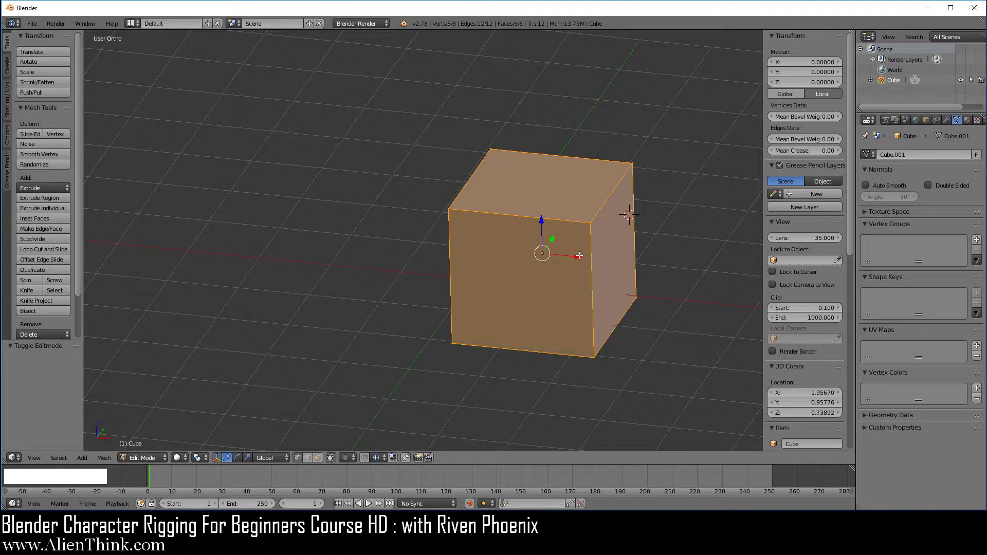
pyautogui.moveTo(576, 254); pyautogui.dragTo(322, 214)
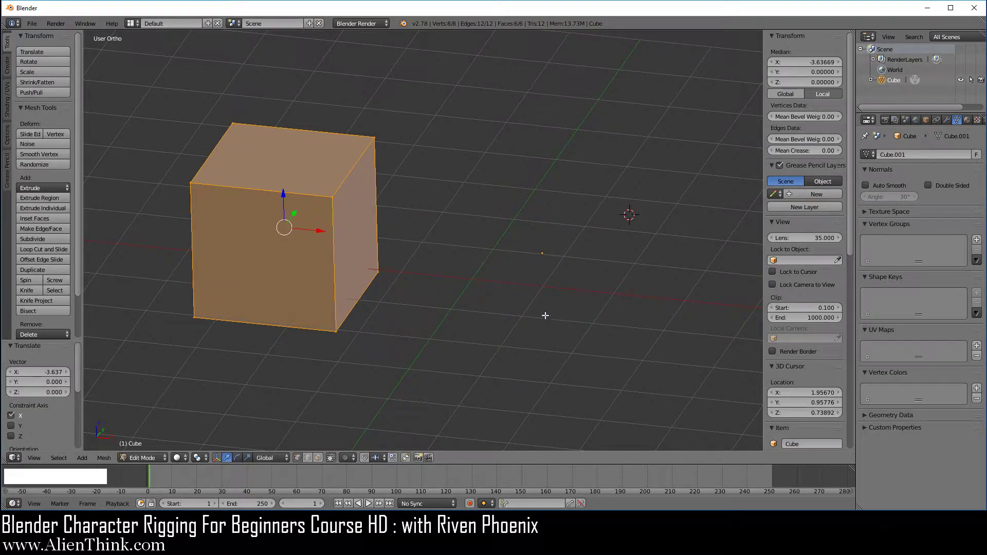
pyautogui.click(145, 460)
pyautogui.click(153, 445)
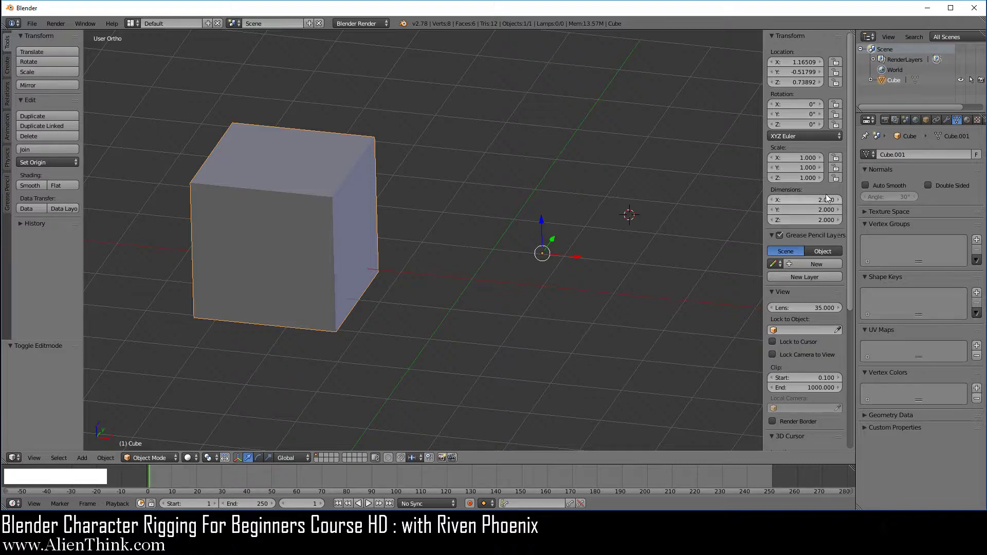
# Delete the four vertices of the cube's +X side face in Edit Mode.
pyautogui.click(149, 457)
pyautogui.click(149, 431)
pyautogui.rightClick(330, 198)
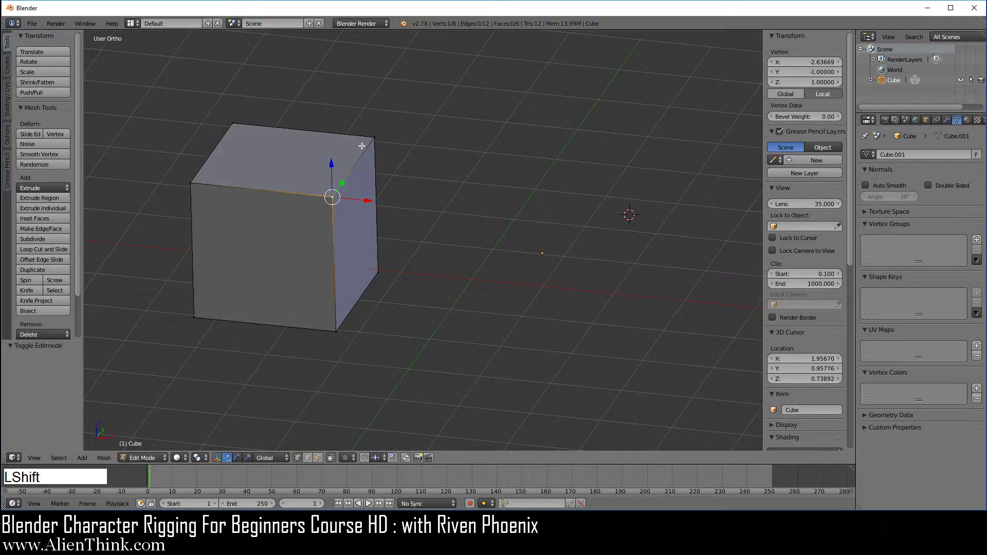
pyautogui.keyDown('shift'); pyautogui.rightClick(374, 138); pyautogui.keyUp('shift')
pyautogui.keyDown('shift'); pyautogui.rightClick(329, 323); pyautogui.keyUp('shift')
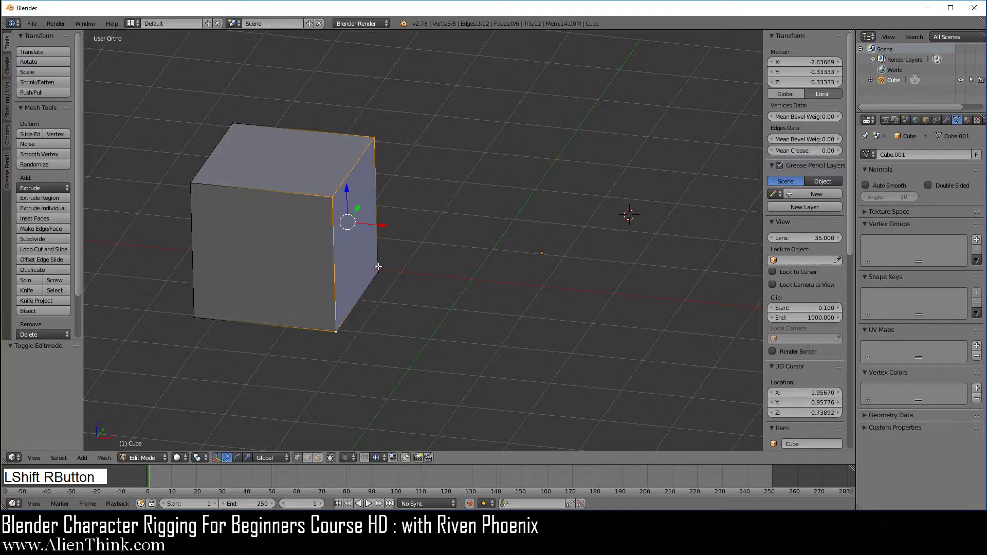
pyautogui.keyDown('shift'); pyautogui.rightClick(378, 270); pyautogui.keyUp('shift')
pyautogui.press('x')
pyautogui.click(464, 204)
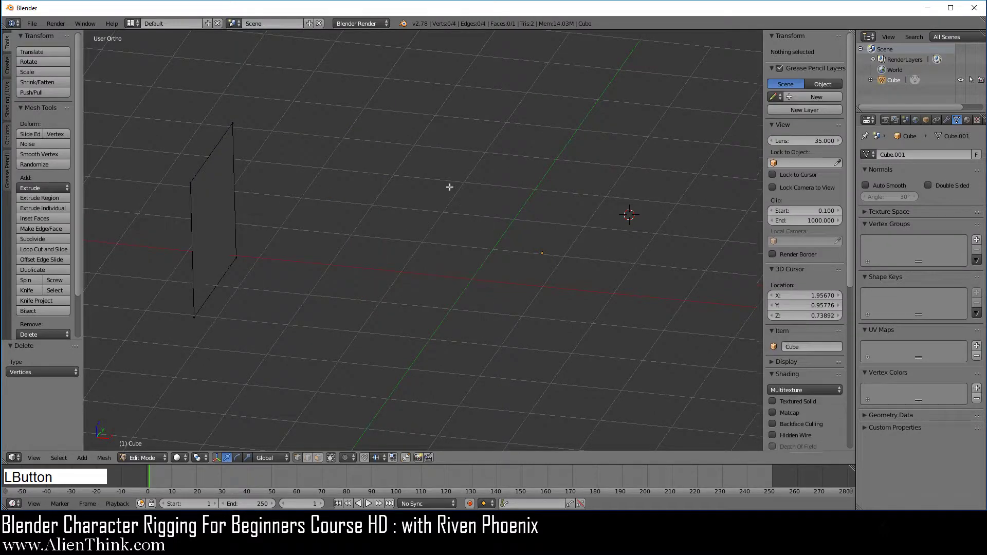
# Delete the two upper vertices of the remaining face, select each leftover vertex in turn, and return to Object Mode.
pyautogui.keyDown('shift'); pyautogui.rightClick(192, 183); pyautogui.keyUp('shift')
pyautogui.keyDown('shift'); pyautogui.rightClick(233, 124); pyautogui.keyUp('shift')
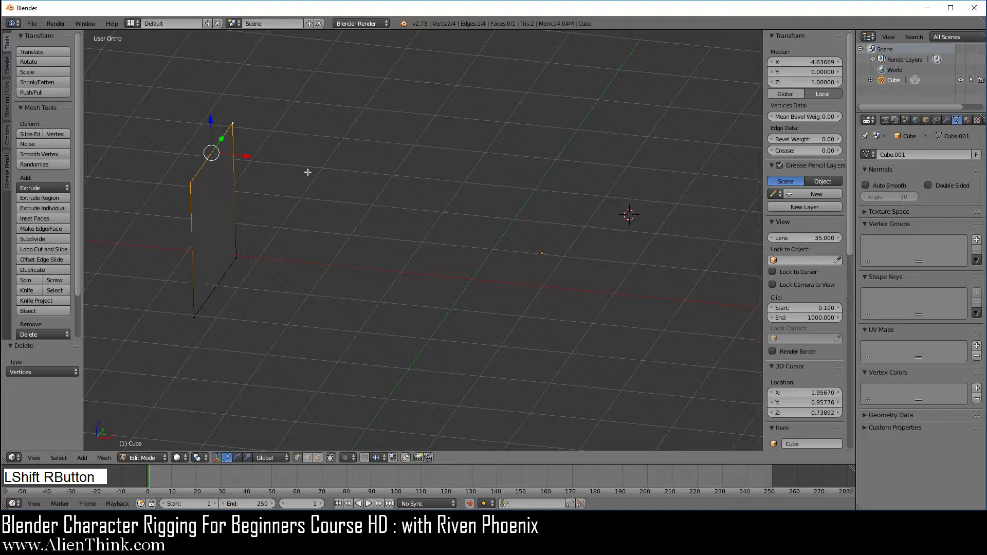
pyautogui.press('x')
pyautogui.click(394, 186)
pyautogui.rightClick(236, 258)
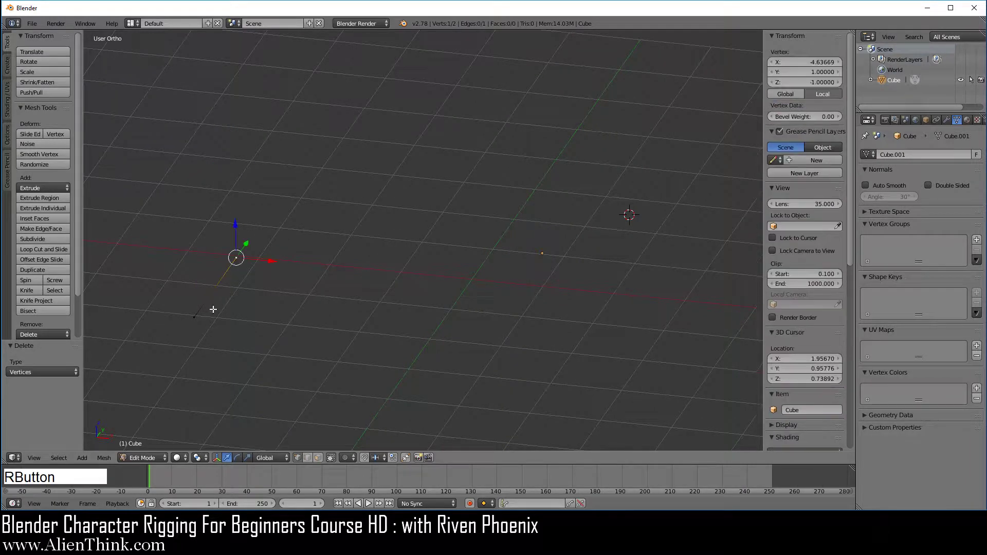
pyautogui.rightClick(193, 317)
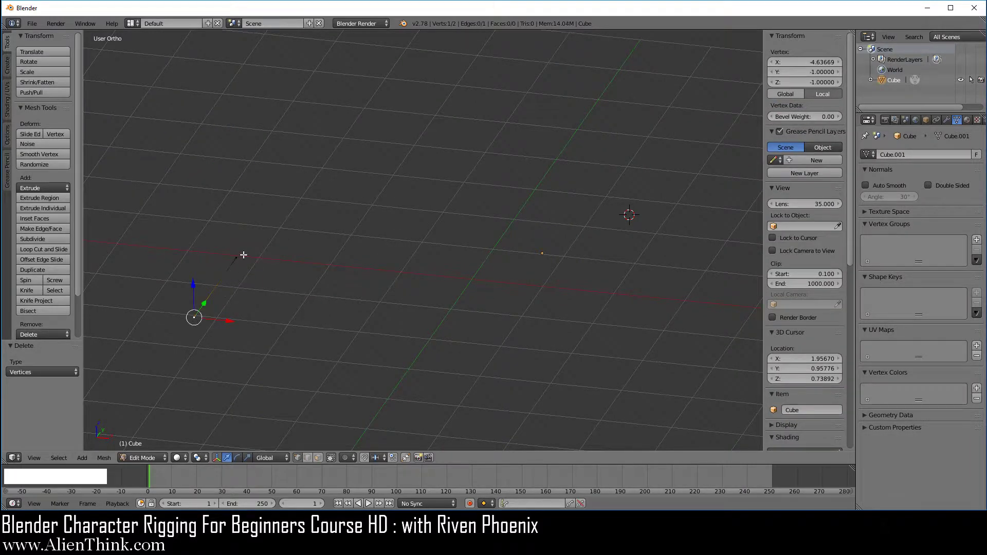
pyautogui.click(153, 457)
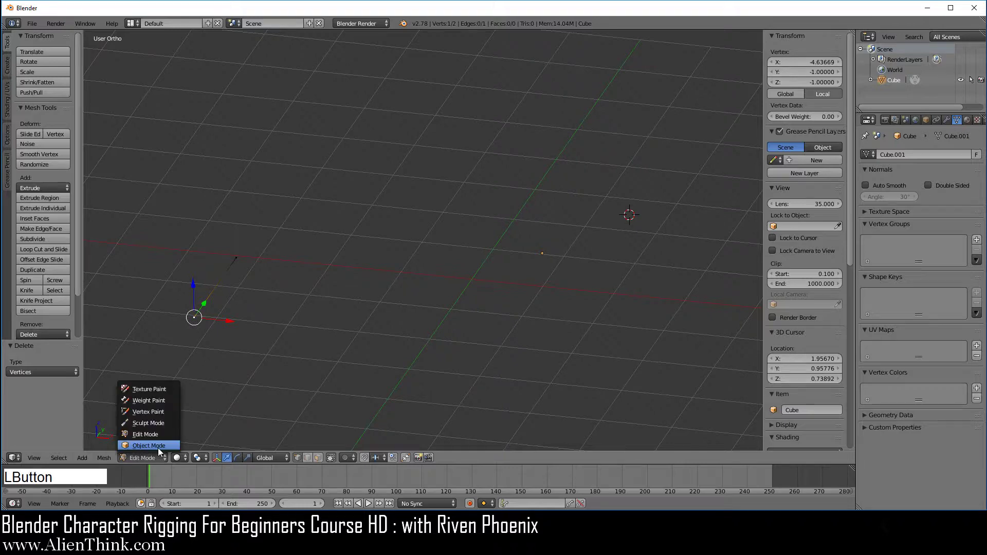
pyautogui.click(158, 448)
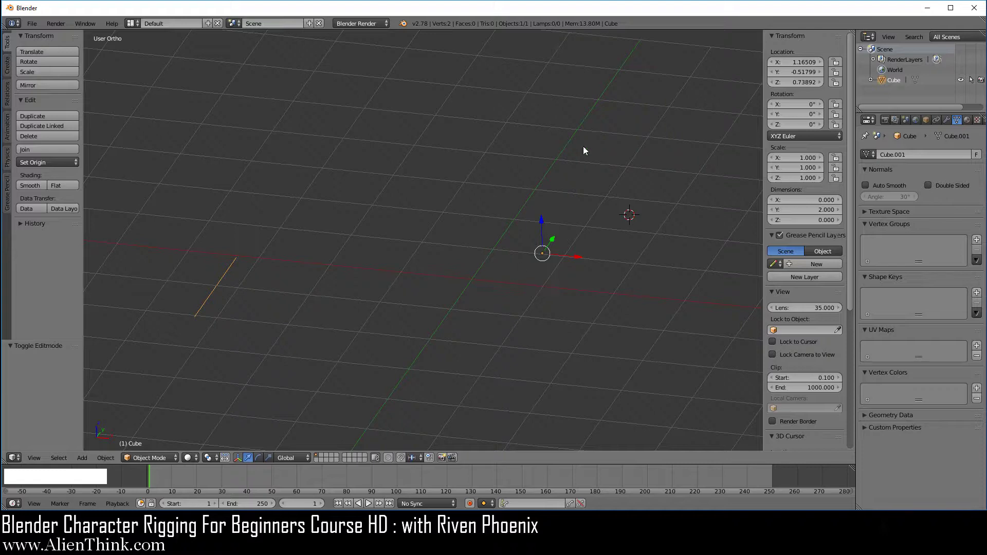
# Delete the leftover edge object and add a new cube with the 3D cursor reset to the world origin.
pyautogui.press('x')
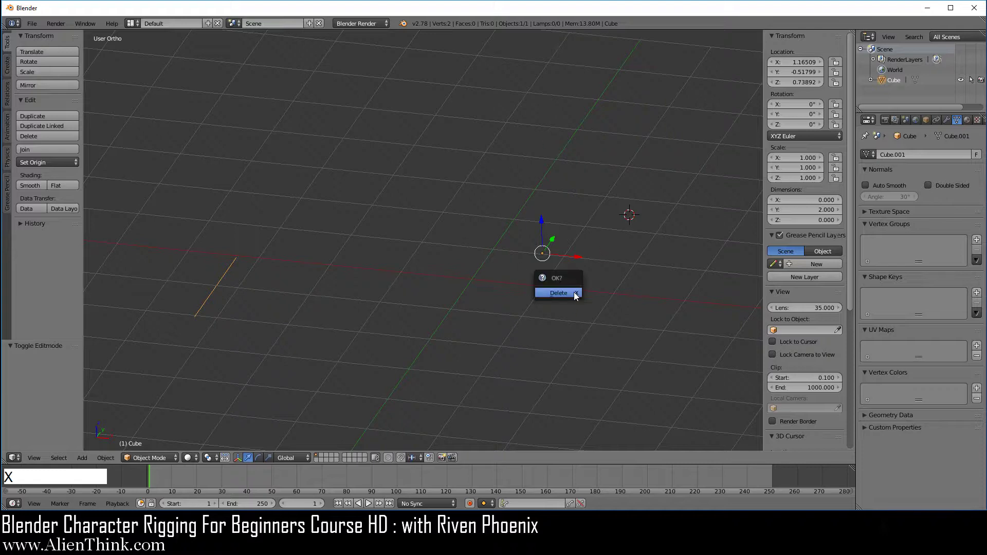
pyautogui.click(573, 291)
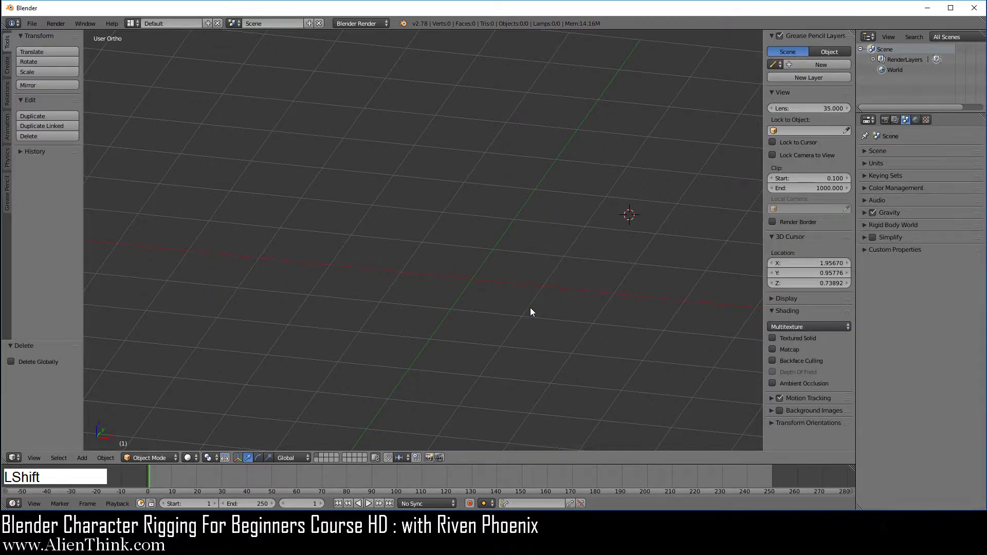
pyautogui.hotkey('shift', 'c')
pyautogui.hotkey('shift', 'a')
pyautogui.moveTo(584, 247)
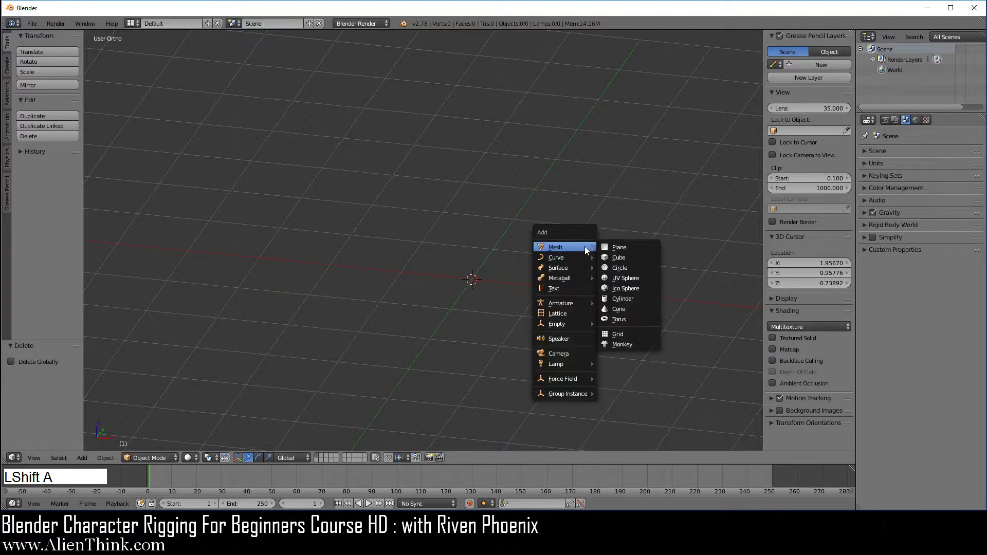
pyautogui.click(632, 253)
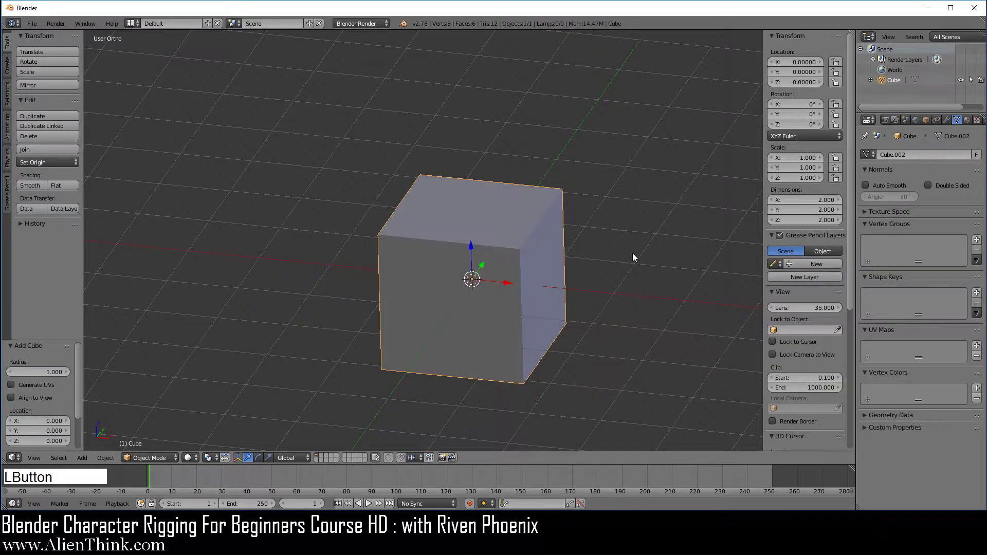
# In front view, move the cube to about X -2.923 and trackball-rotate it to about -29°, -7°, -11°.
pyautogui.press('1')
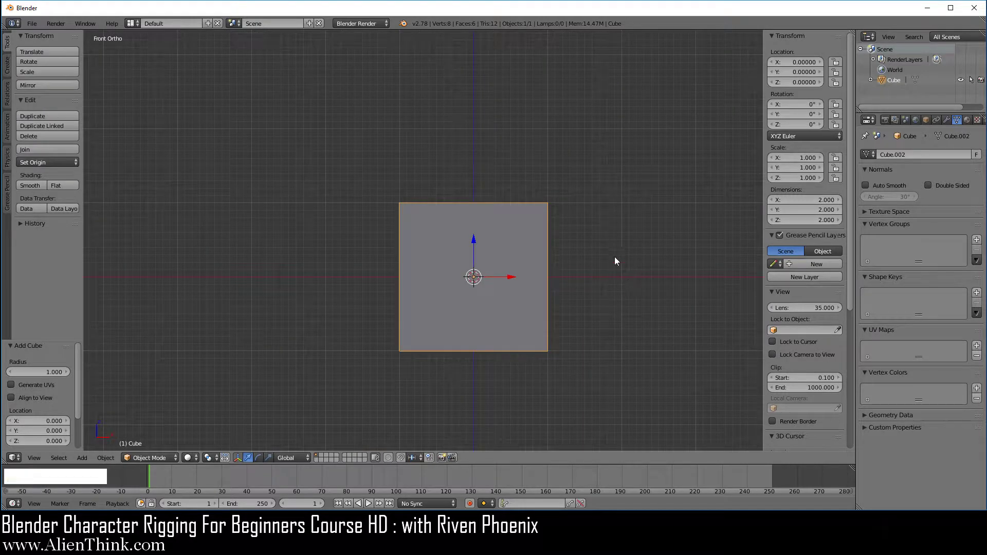
pyautogui.click(513, 277)
pyautogui.moveTo(512, 280); pyautogui.dragTo(294, 271)
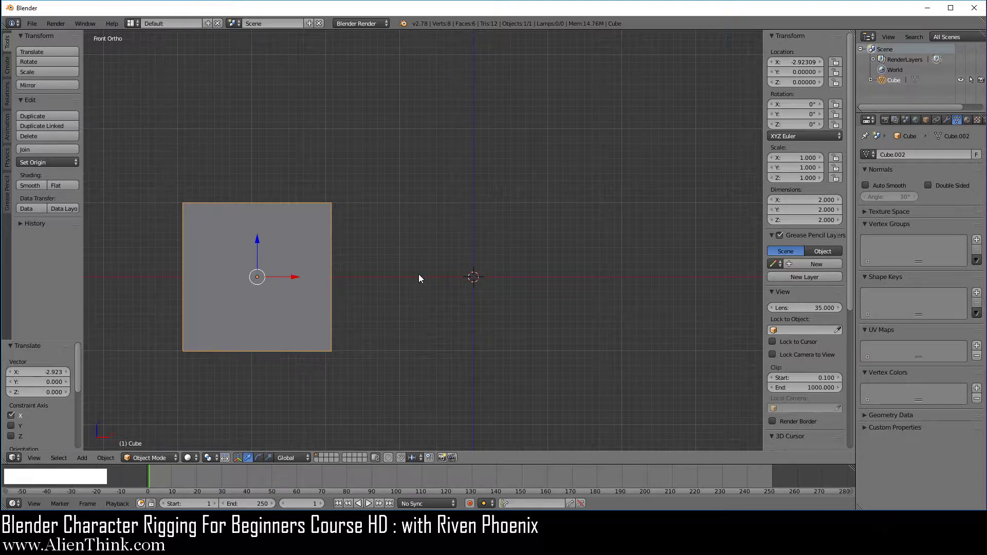
pyautogui.press('r')
pyautogui.press('r')
pyautogui.click(405, 258)
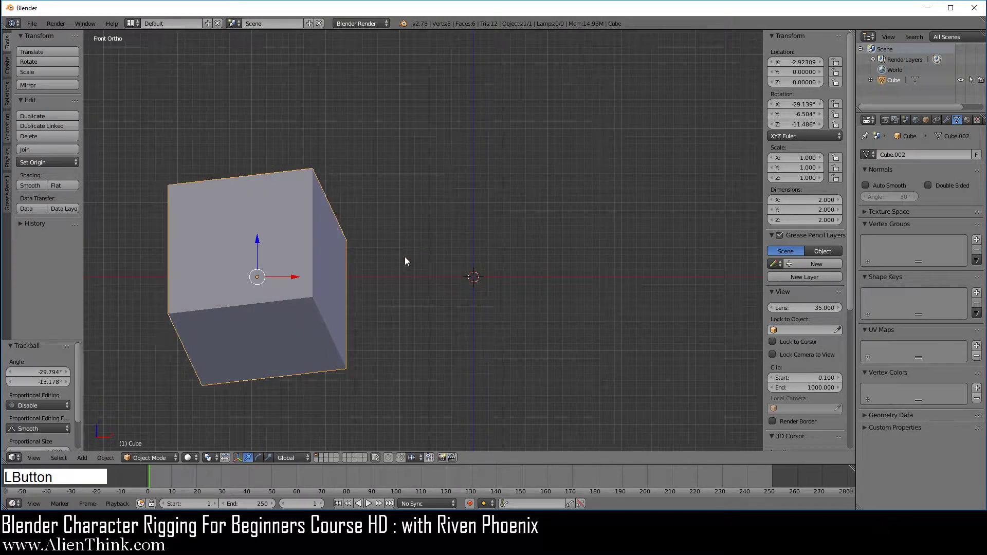
# Scale the cube to about 1.283 and clear its rotation, location and scale.
pyautogui.press('s')
pyautogui.click(416, 271)
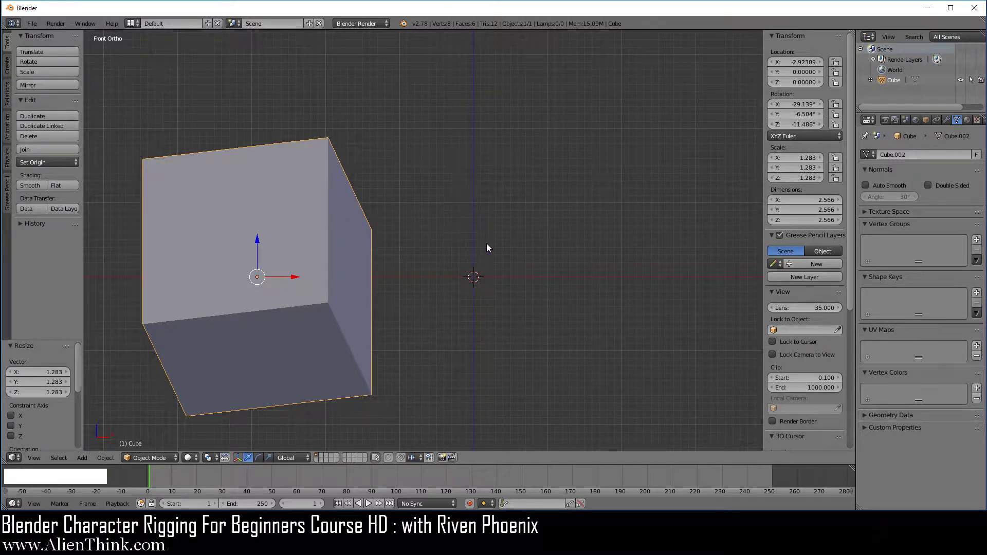
pyautogui.hotkey('alt', 'r')
pyautogui.hotkey('alt', 'g')
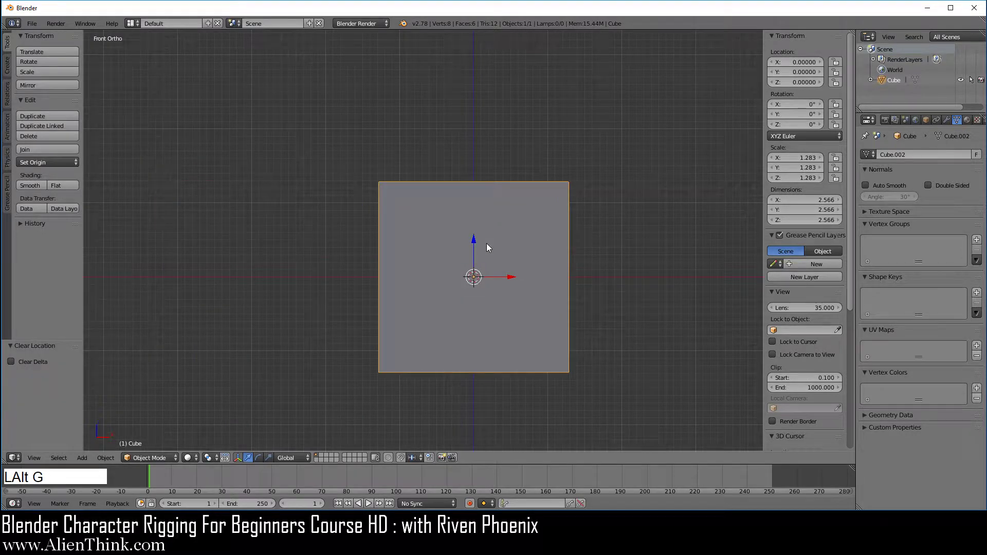
pyautogui.hotkey('alt', 's')
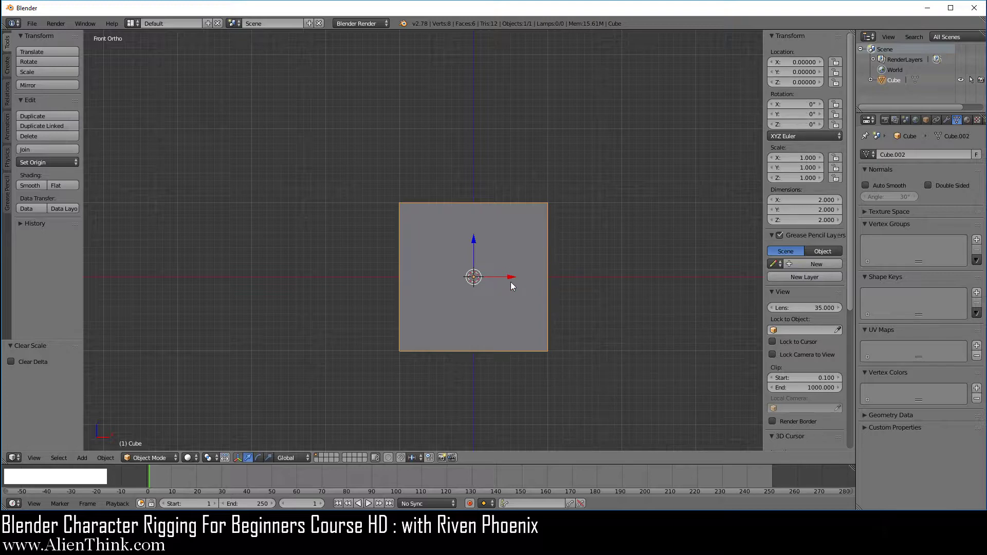
# Move the cube to about X -2.854 and add a UV sphere at the world origin.
pyautogui.moveTo(512, 279); pyautogui.dragTo(298, 279)
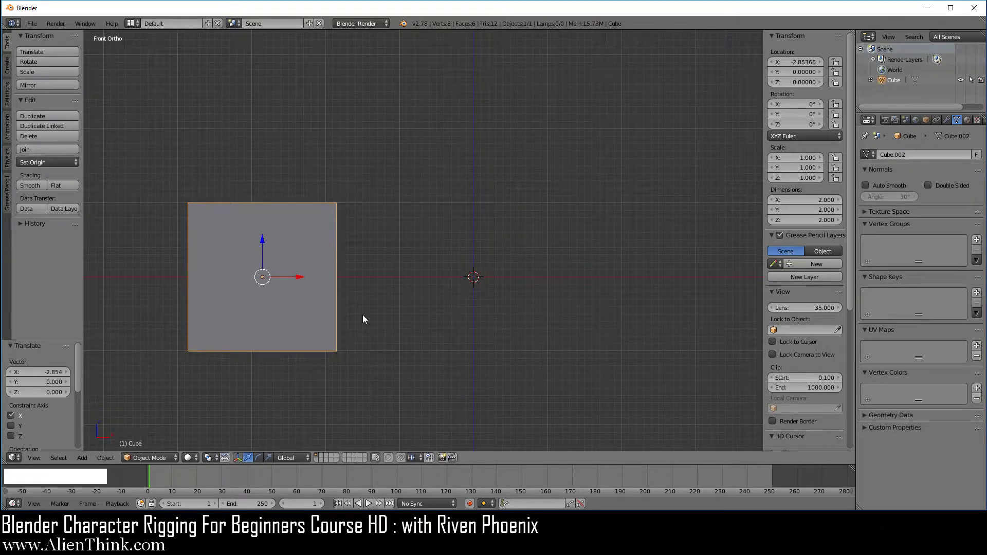
pyautogui.keyDown('shift'); pyautogui.moveTo(543, 286); pyautogui.dragTo(526, 241, button='middle'); pyautogui.keyUp('shift')
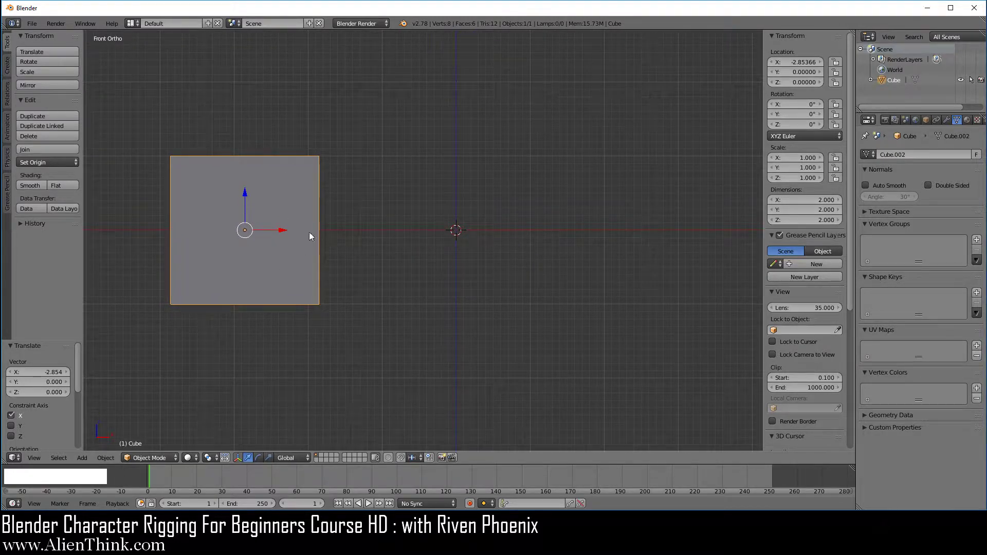
pyautogui.hotkey('shift', 'a')
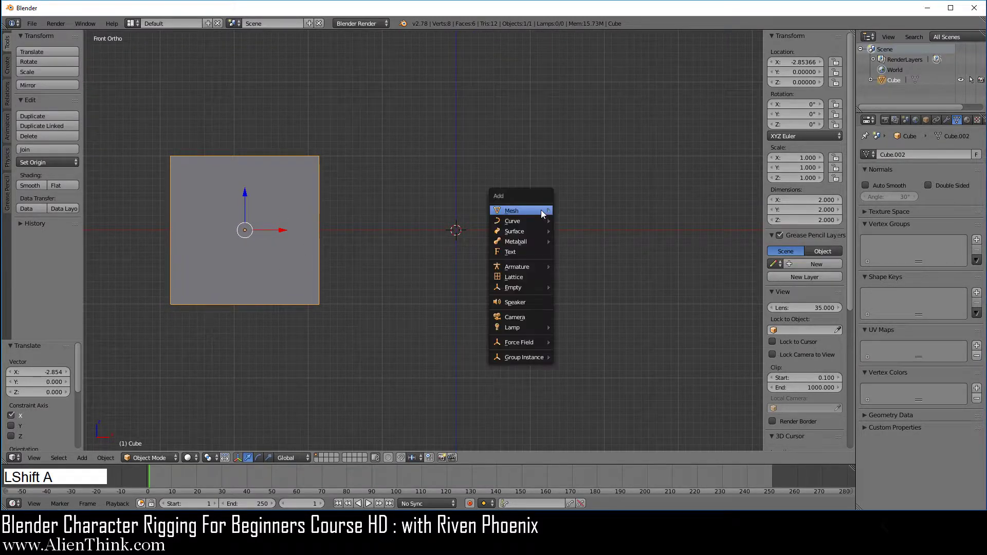
pyautogui.moveTo(541, 211)
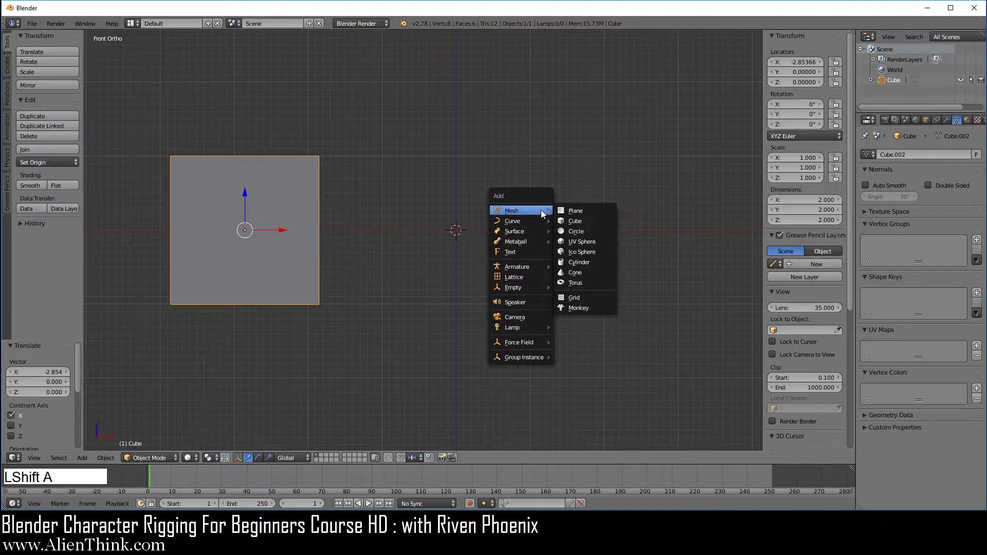
pyautogui.click(599, 240)
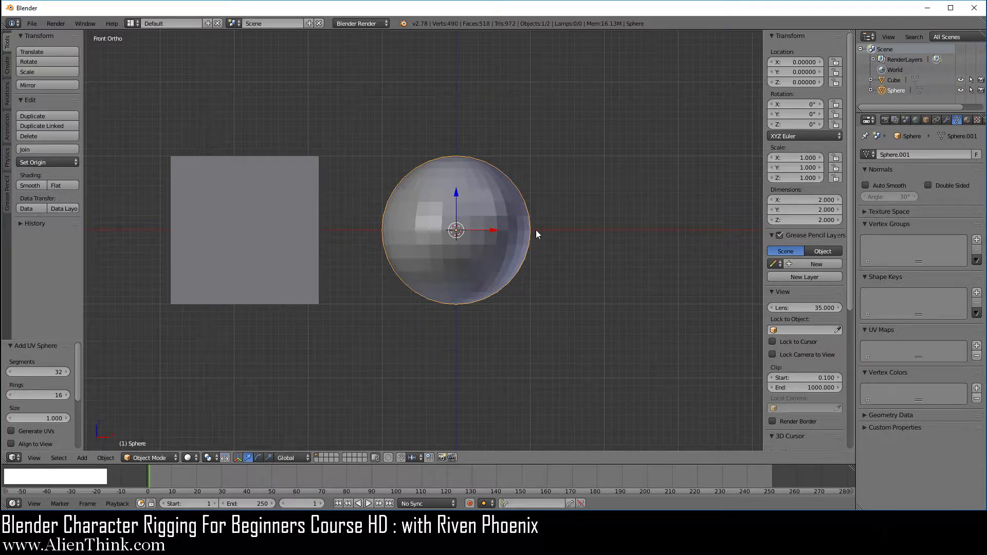
# Move the sphere to about X 1.937, Z -1.882 and parent it to the cube with the Object option.
pyautogui.moveTo(493, 229); pyautogui.dragTo(638, 234)
pyautogui.moveTo(600, 196); pyautogui.dragTo(592, 337)
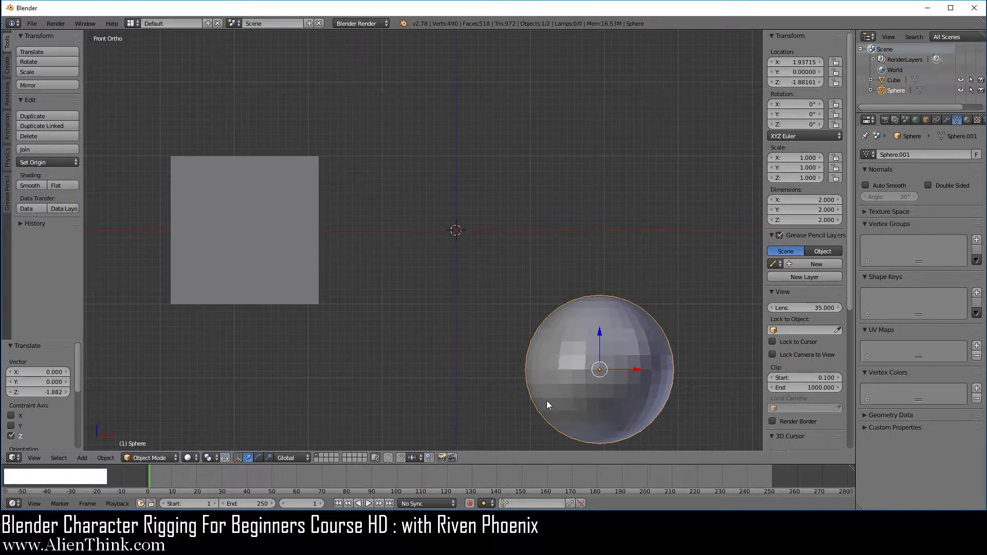
pyautogui.rightClick(575, 357)
pyautogui.press('shift')
pyautogui.keyDown('shift'); pyautogui.rightClick(301, 218); pyautogui.keyUp('shift')
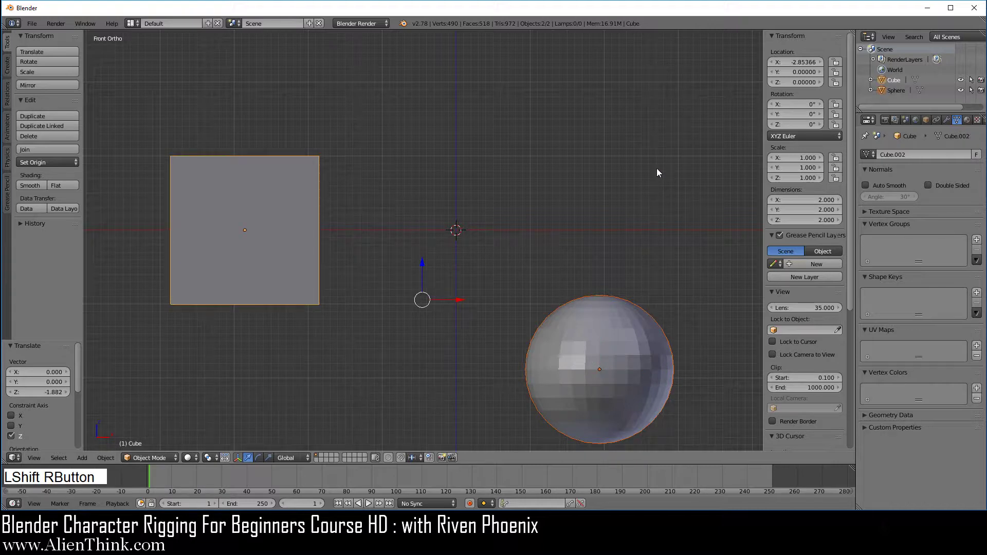
pyautogui.hotkey('ctrl', 'p')
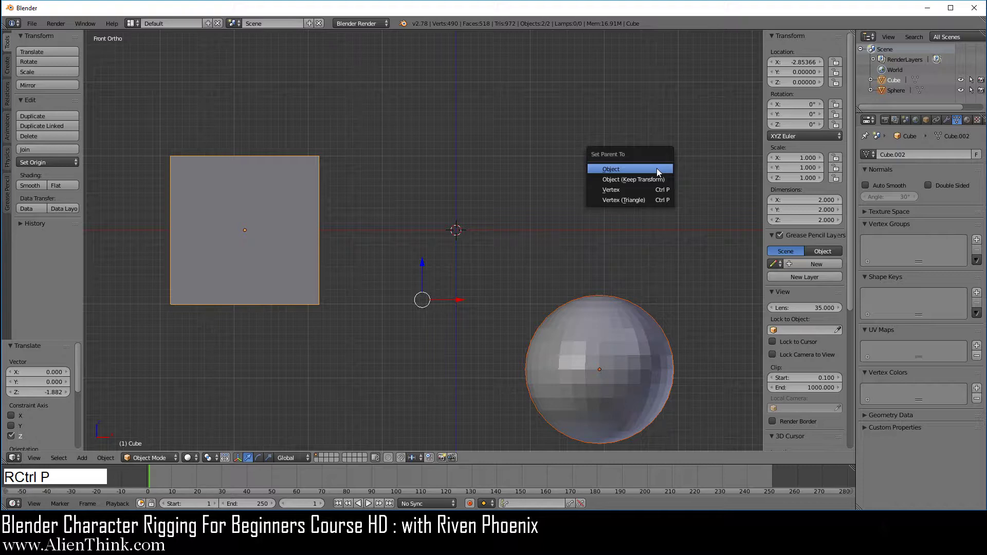
pyautogui.click(659, 172)
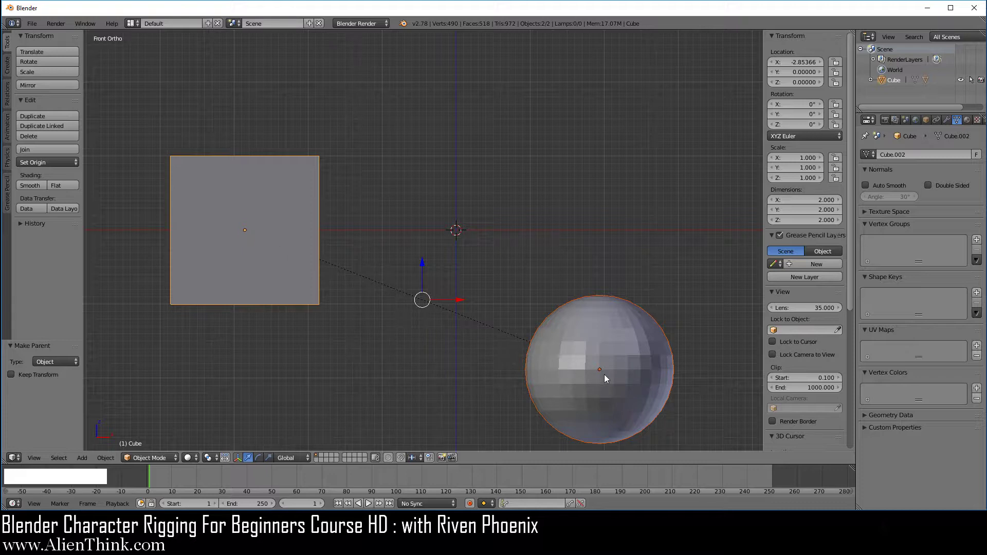
# Try rotating, scaling and moving the parent cube with the sphere attached, cancelling each transform.
pyautogui.rightClick(587, 342)
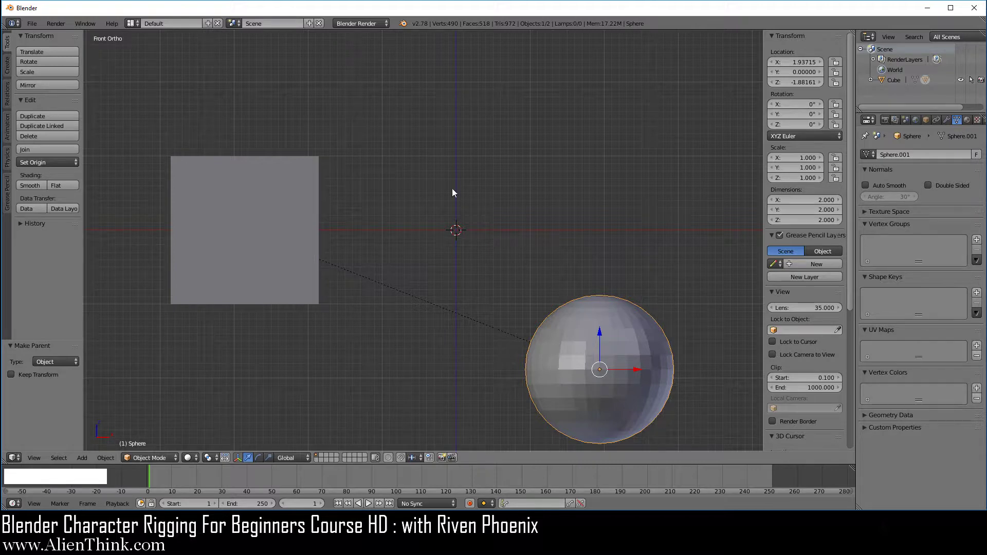
pyautogui.rightClick(308, 200)
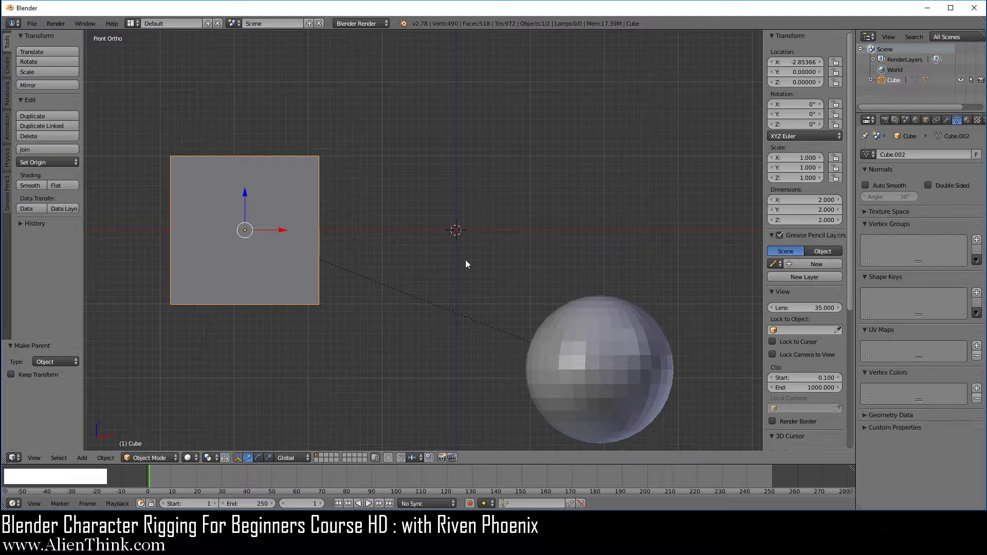
pyautogui.press('r')
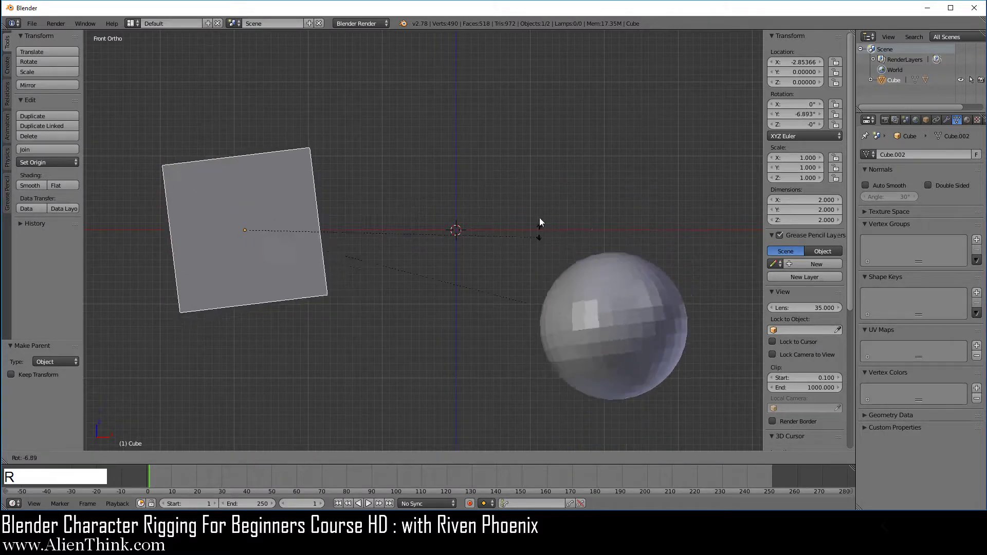
pyautogui.rightClick(521, 199)
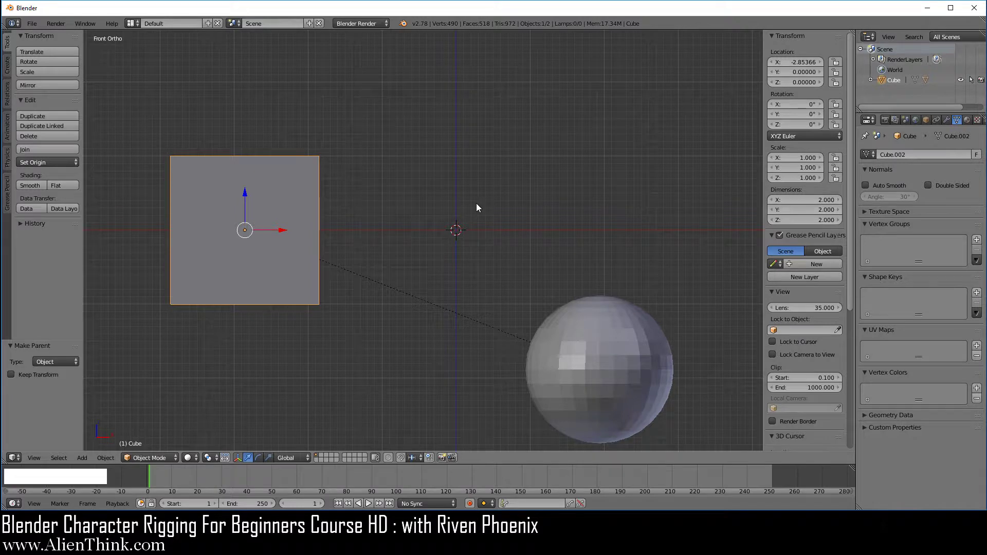
pyautogui.press('s')
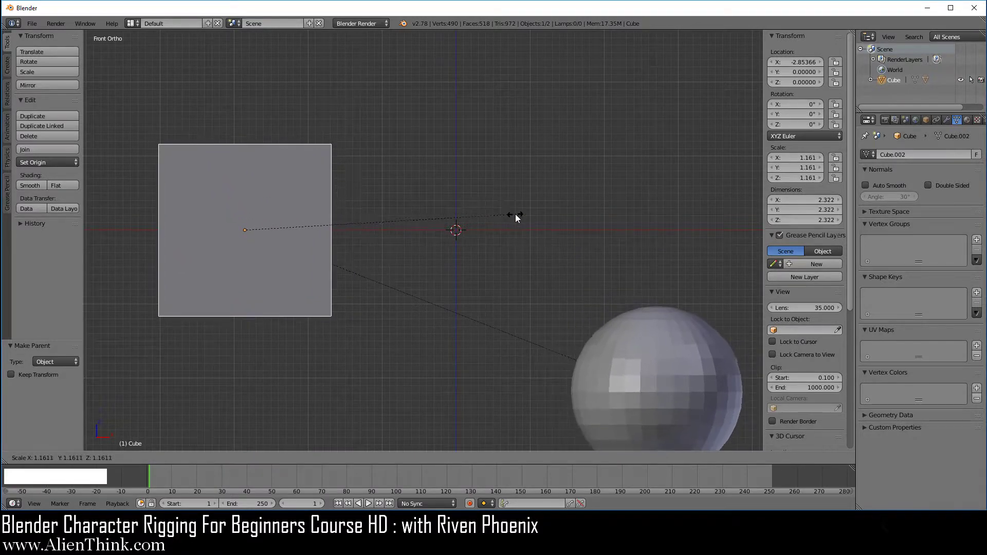
pyautogui.rightClick(516, 219)
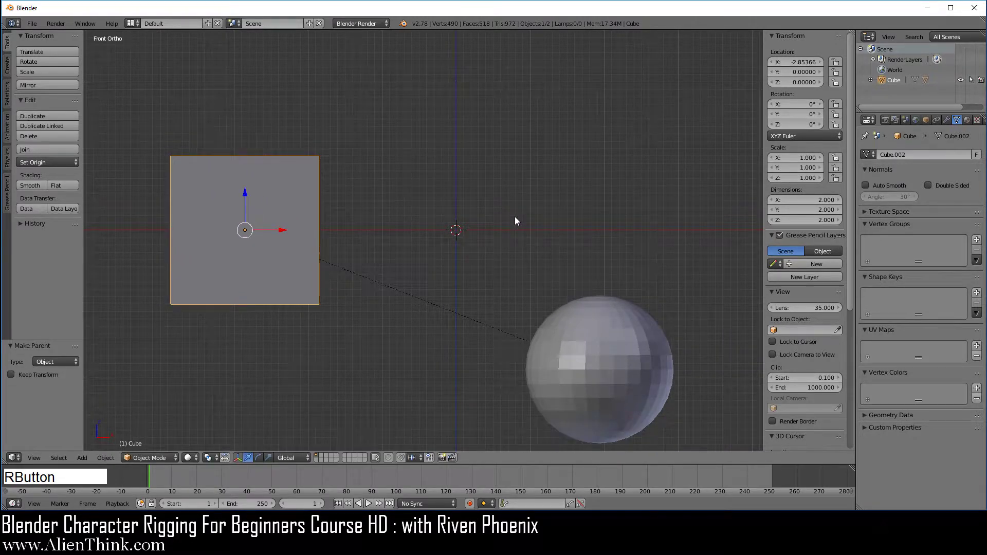
pyautogui.press('g')
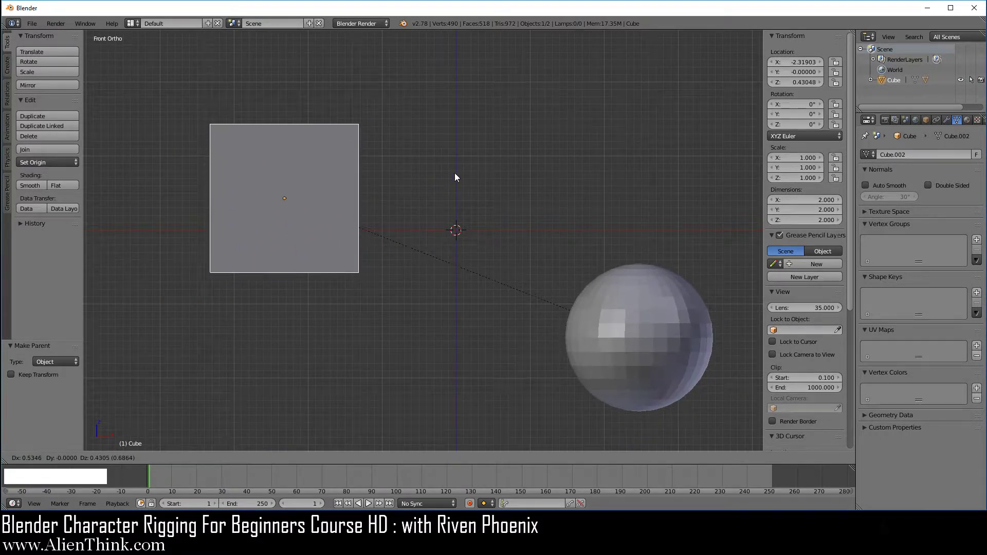
pyautogui.rightClick(461, 158)
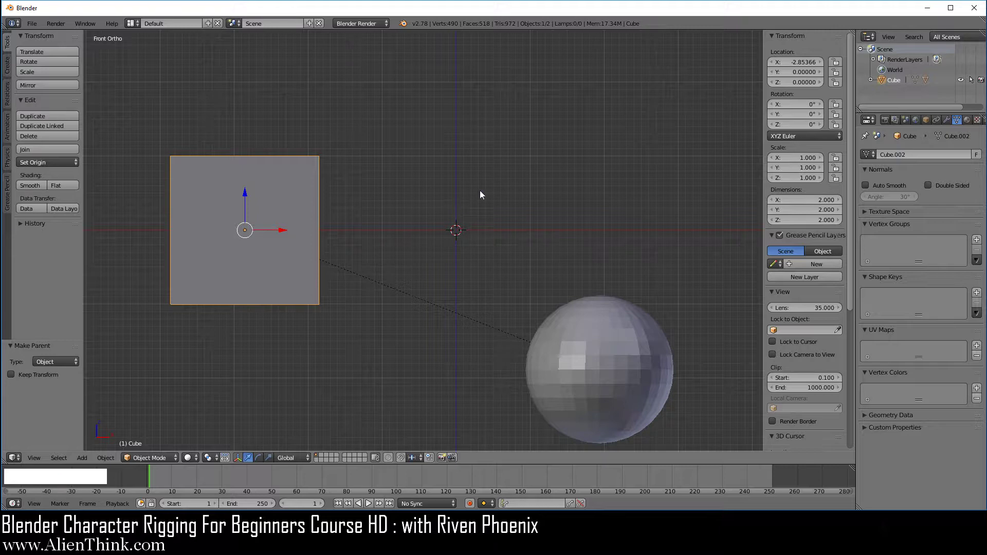
# Select the sphere, return to front view and show its object properties with the parent relations.
pyautogui.scroll(-1, 485, 173)
pyautogui.moveTo(483, 180); pyautogui.dragTo(470, 261, button='middle')
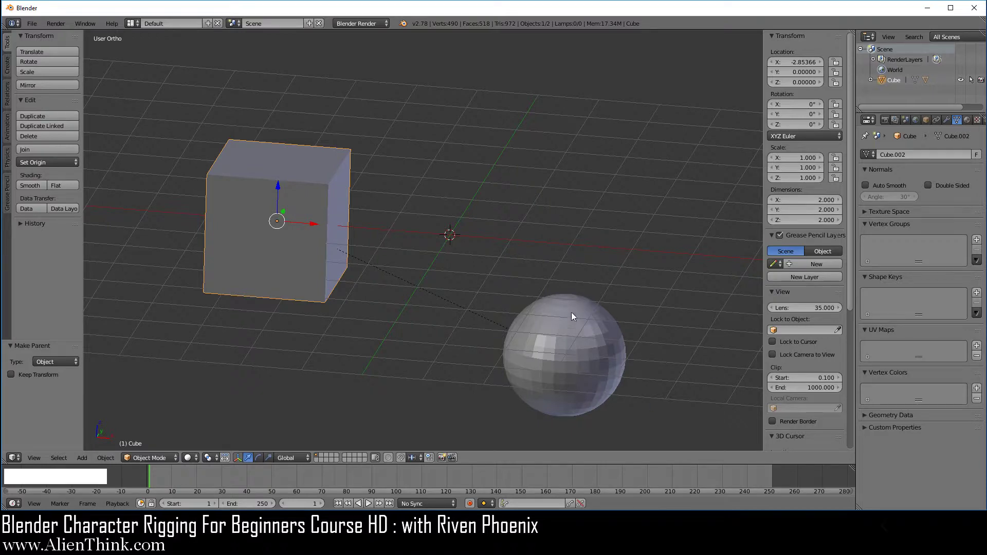
pyautogui.rightClick(563, 349)
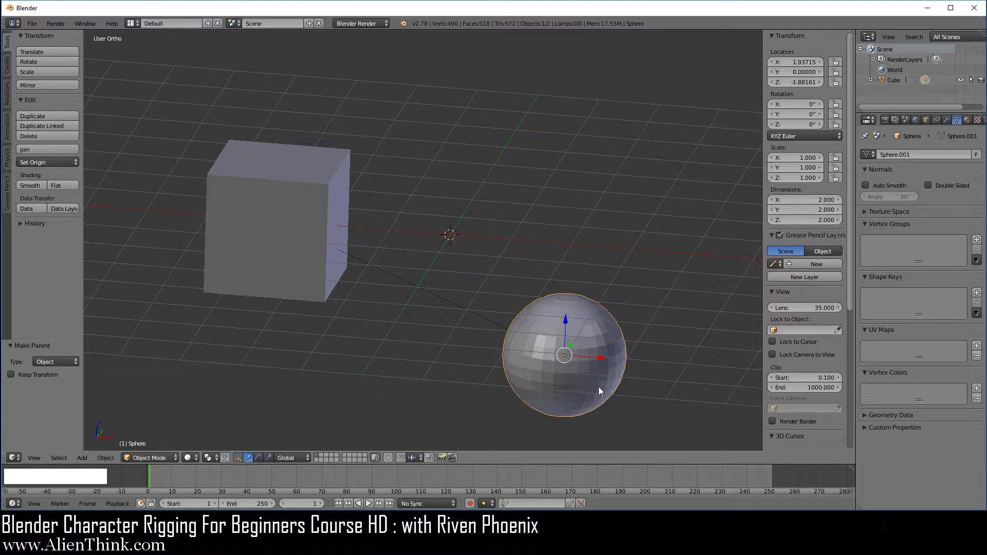
pyautogui.rightClick(556, 338)
pyautogui.press('1')
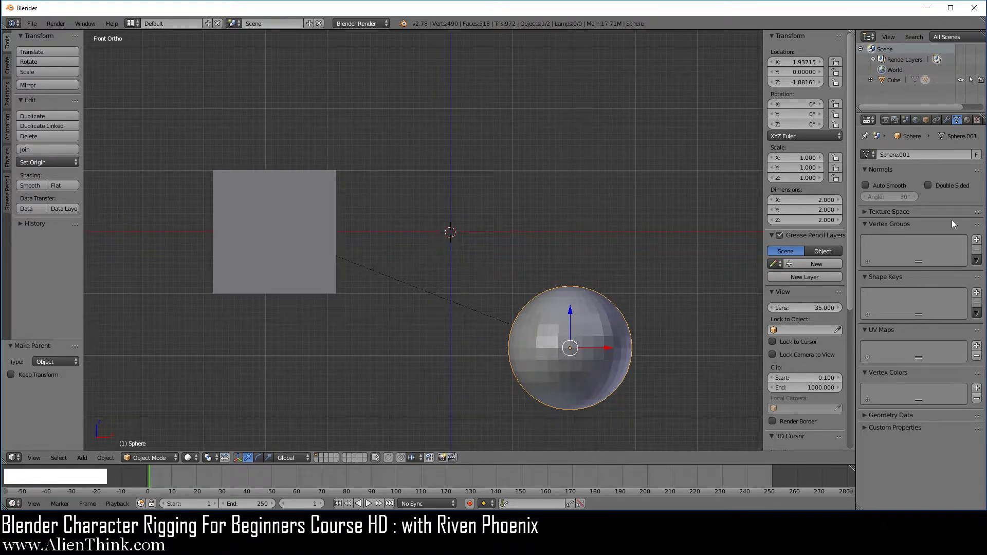
pyautogui.click(929, 121)
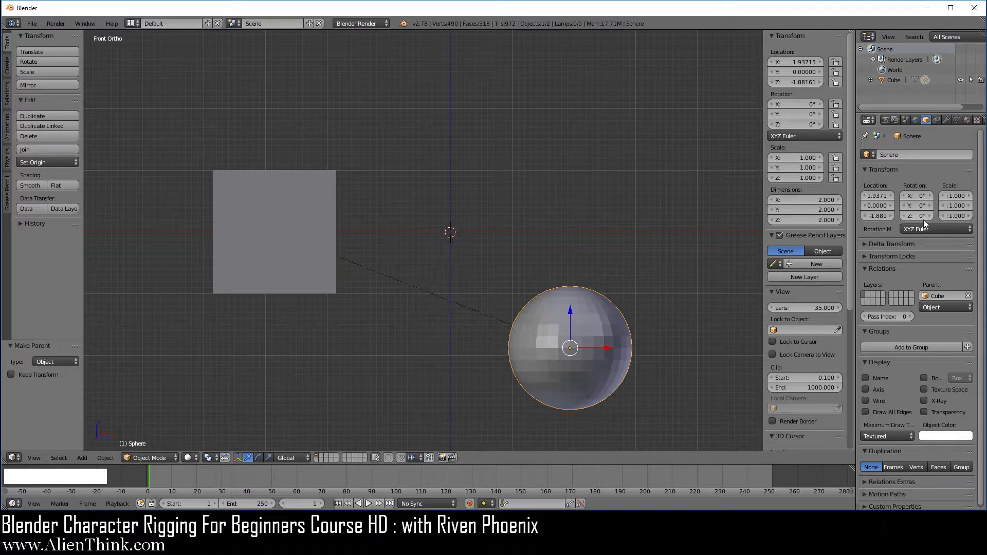
# Try reapplying Object as the sphere's parent type and moving cube and sphere together 2.858 along X, undoing both changes.
pyautogui.click(952, 307)
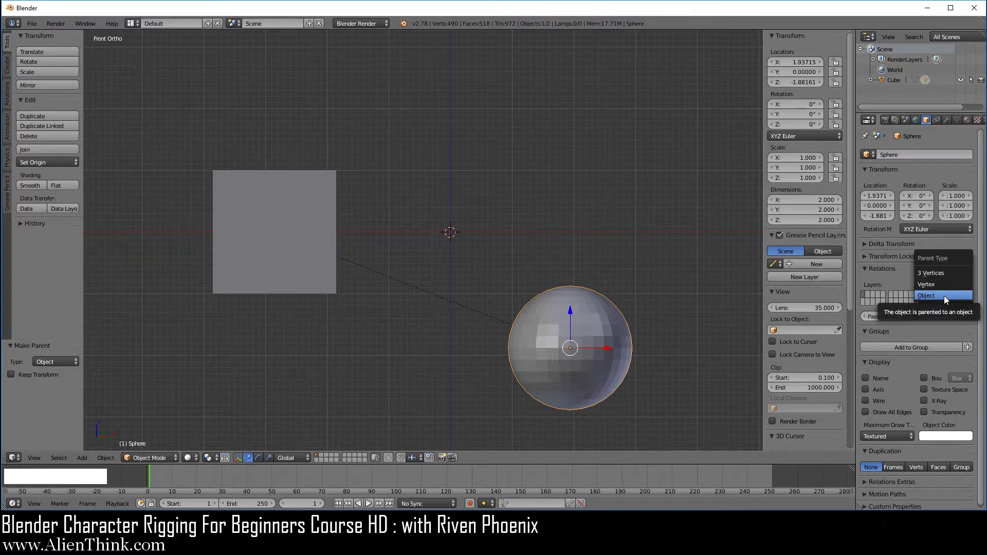
pyautogui.click(944, 295)
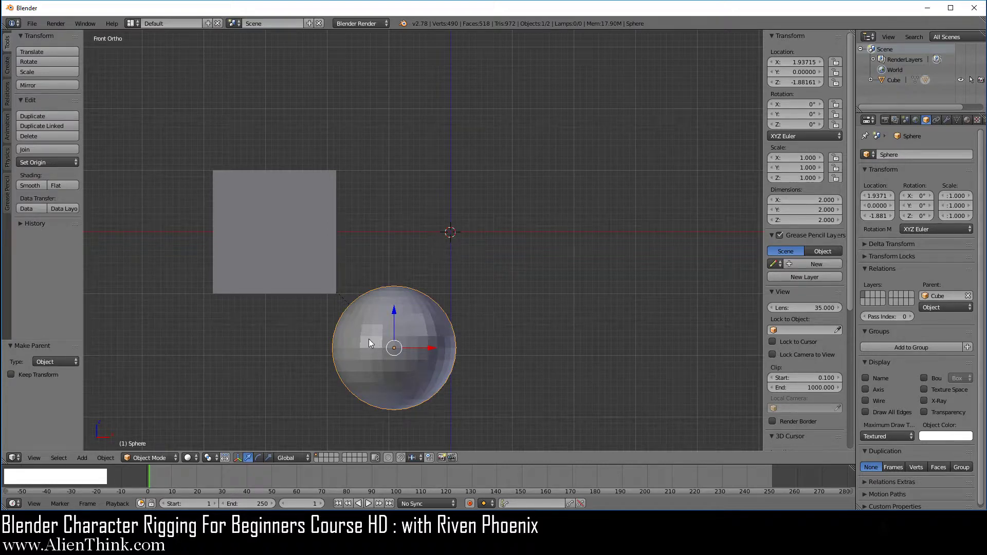
pyautogui.press('shift')
pyautogui.keyDown('shift'); pyautogui.rightClick(298, 227); pyautogui.keyUp('shift')
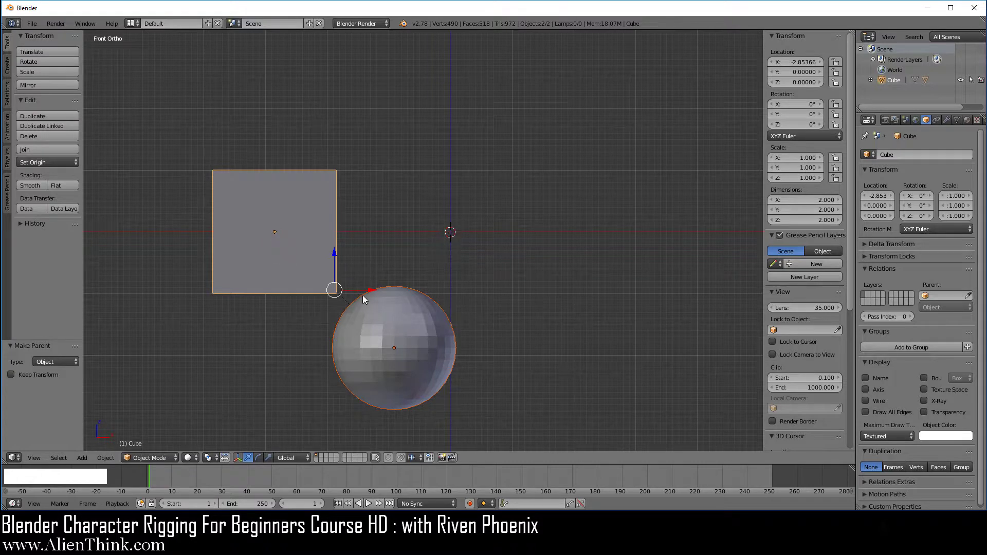
pyautogui.moveTo(370, 289); pyautogui.dragTo(545, 287)
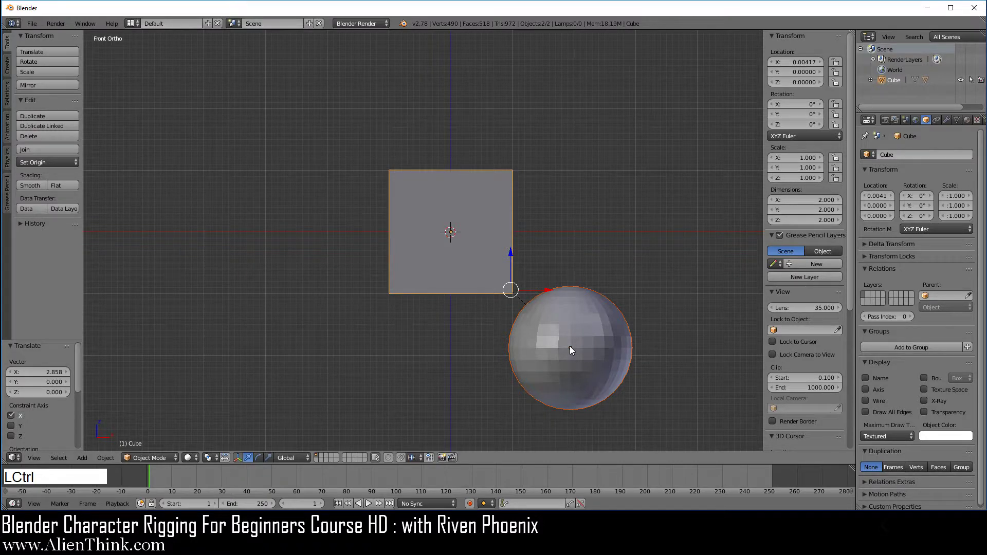
pyautogui.hotkey('ctrl', 'z')
pyautogui.hotkey('ctrl', 'z')
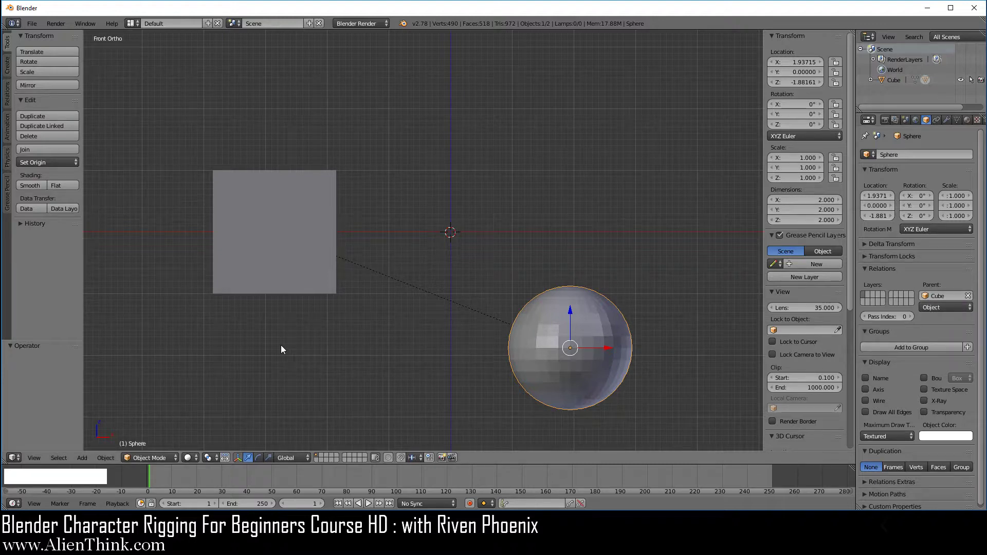
# Clear the sphere's parent and parent the cube to the sphere with the Object option.
pyautogui.click(968, 296)
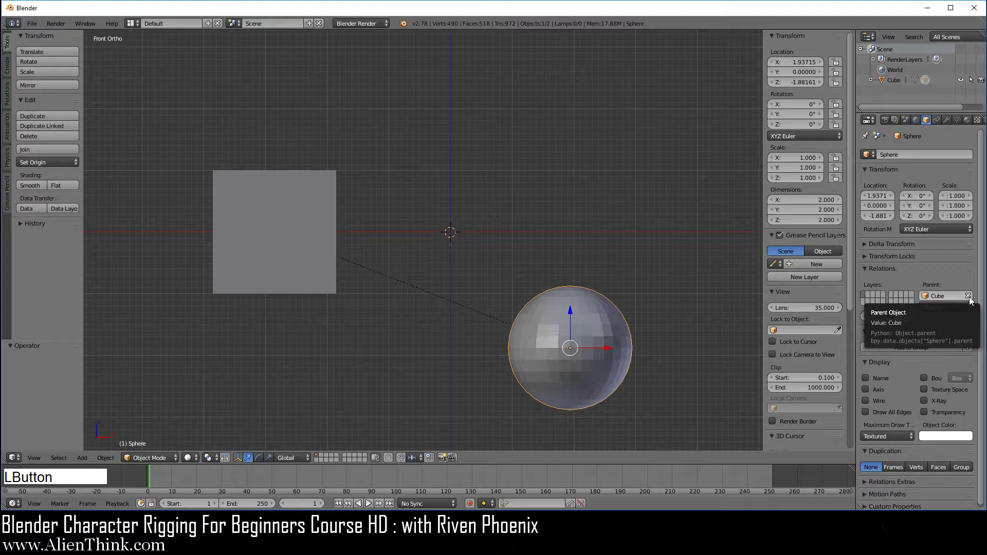
pyautogui.rightClick(320, 229)
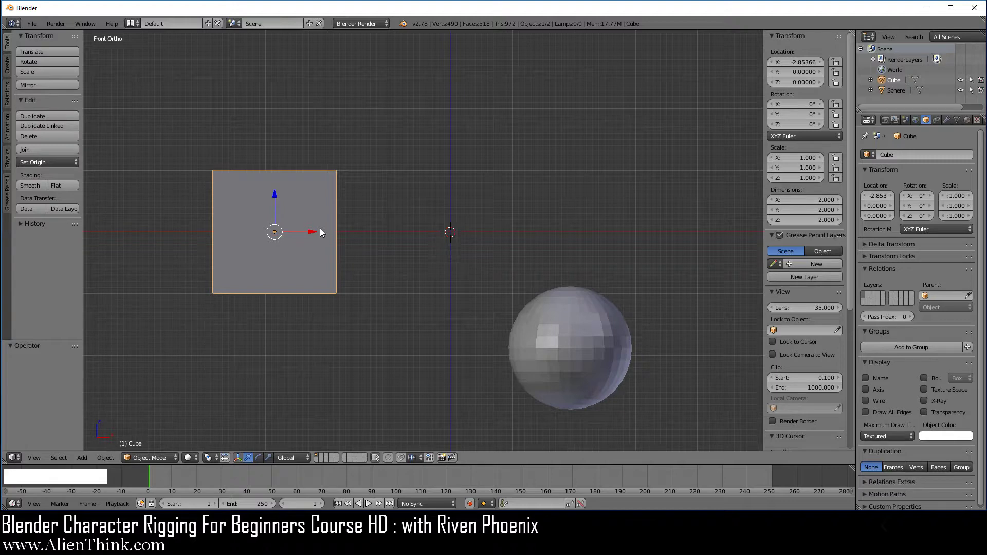
pyautogui.keyDown('shift'); pyautogui.rightClick(569, 347); pyautogui.keyUp('shift')
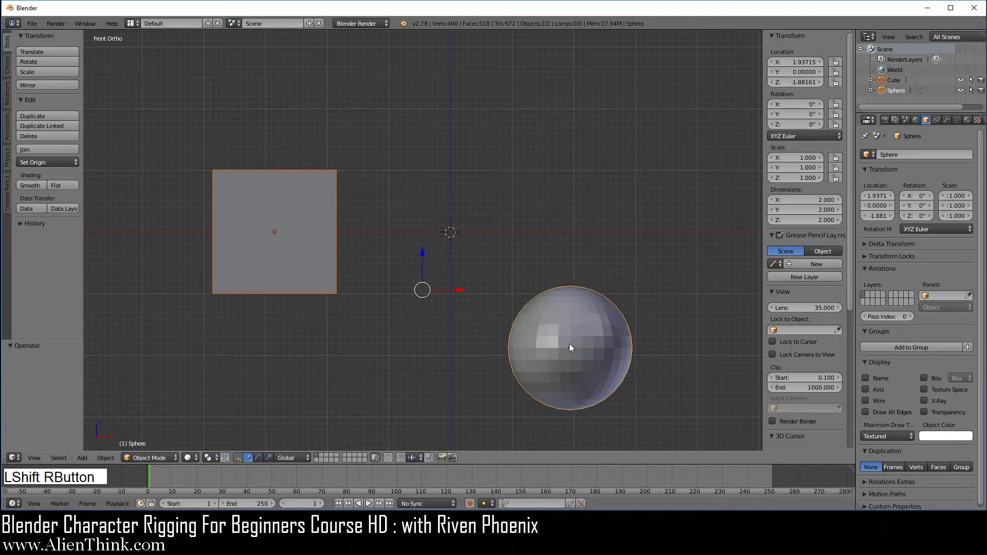
pyautogui.hotkey('ctrl', 'p')
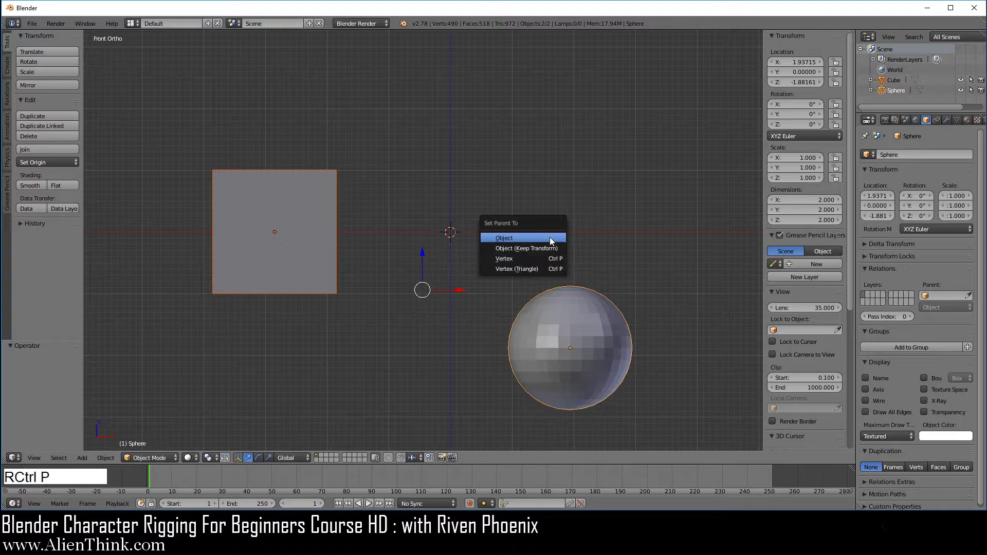
pyautogui.click(550, 240)
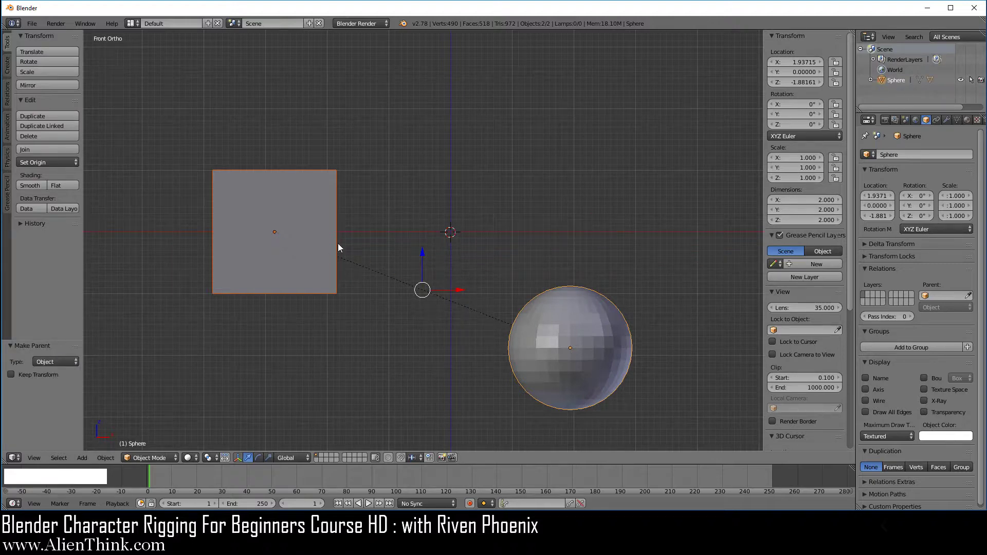
# Try reapplying Object as the cube's parent type and moving both objects by about X -1.933, Z 1.875, undoing both changes.
pyautogui.rightClick(303, 219)
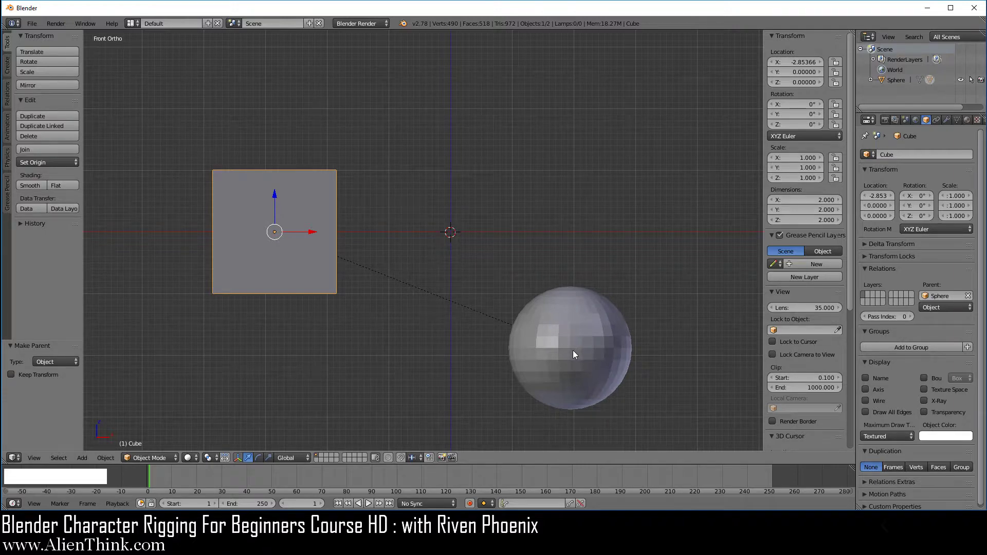
pyautogui.click(947, 308)
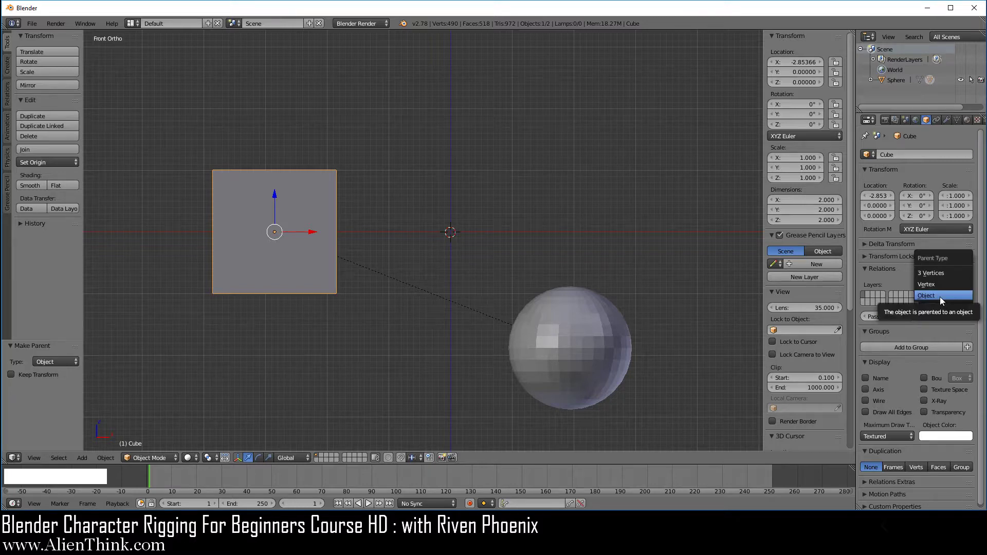
pyautogui.click(940, 297)
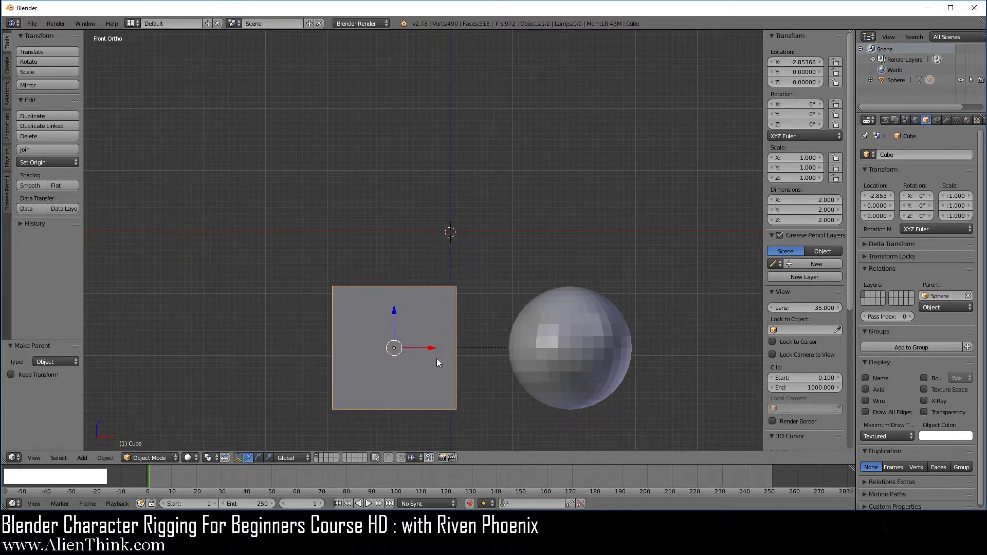
pyautogui.press('shift')
pyautogui.keyDown('shift'); pyautogui.rightClick(581, 341); pyautogui.keyUp('shift')
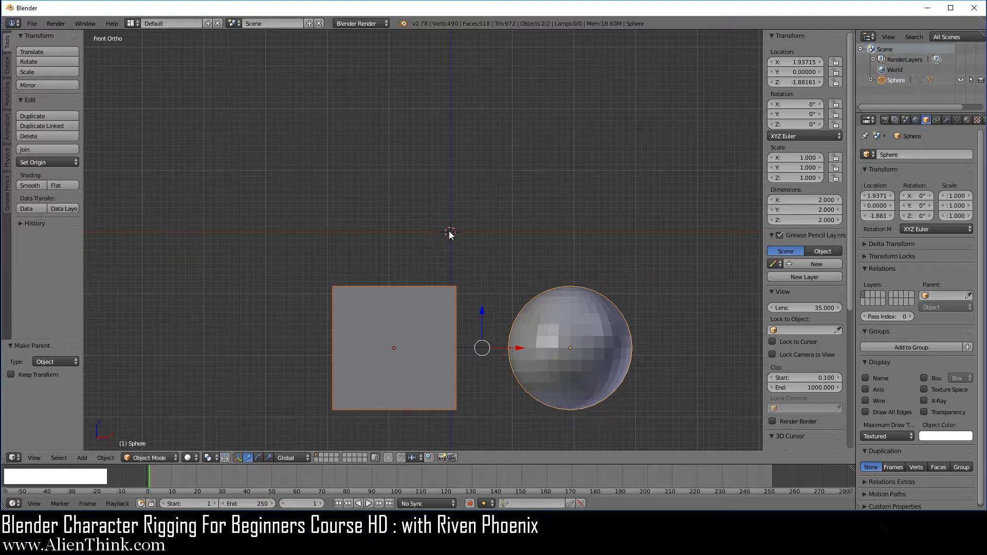
pyautogui.moveTo(519, 353); pyautogui.dragTo(400, 242, button='right')
pyautogui.click(396, 234)
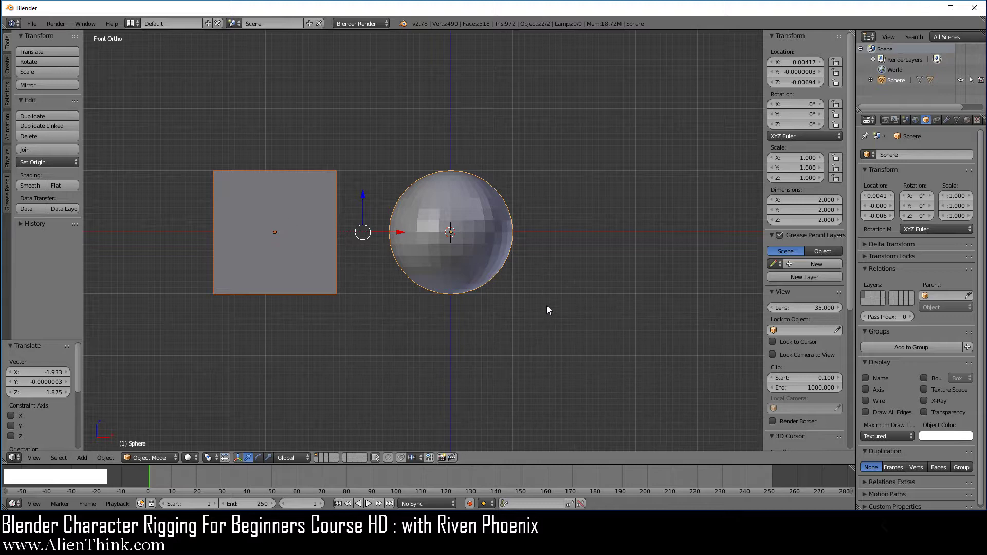
pyautogui.hotkey('ctrl', 'z')
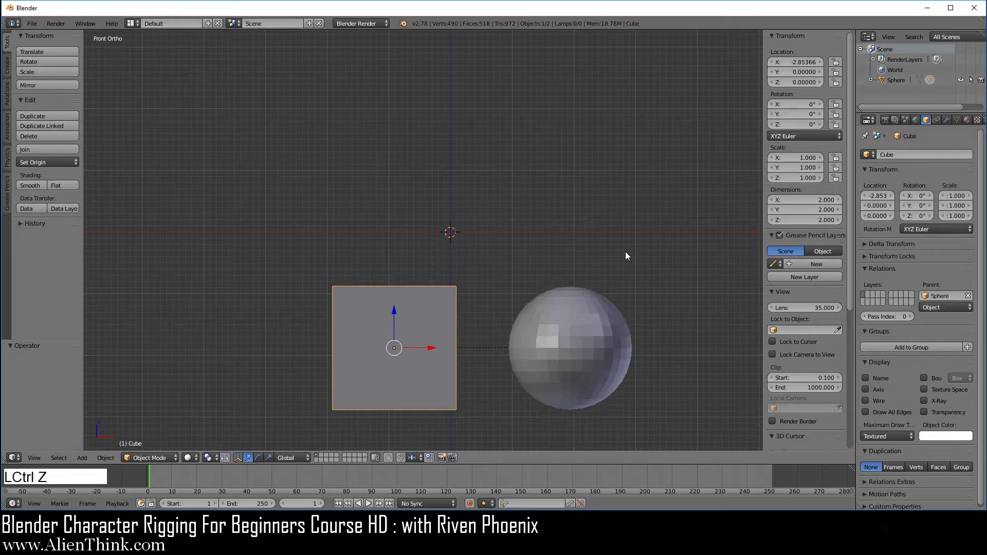
pyautogui.hotkey('ctrl', 'z')
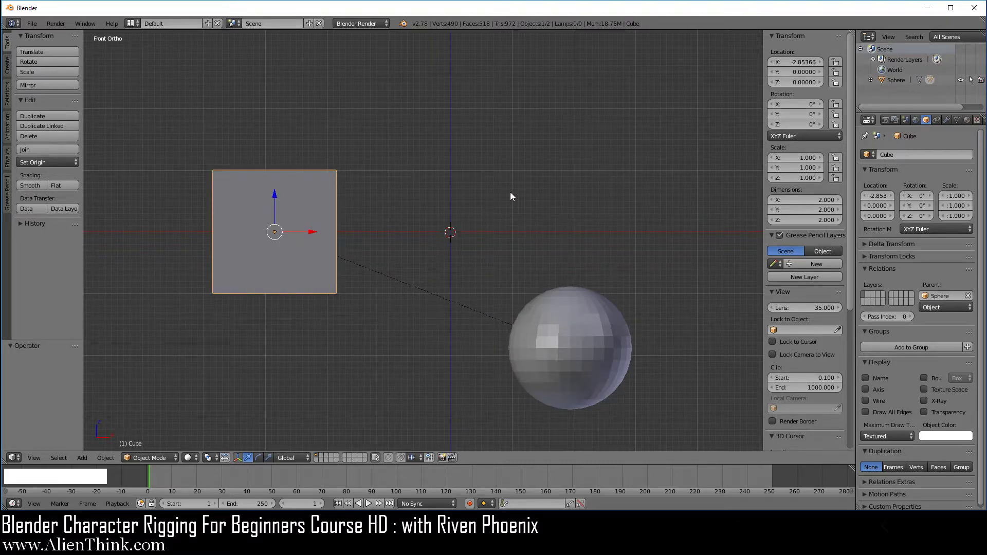
# Try trackball-rotating the parent sphere by about 7.45 and 6.30 degrees in an angled view, and cancel the rotation.
pyautogui.moveTo(511, 197); pyautogui.dragTo(460, 253, button='middle')
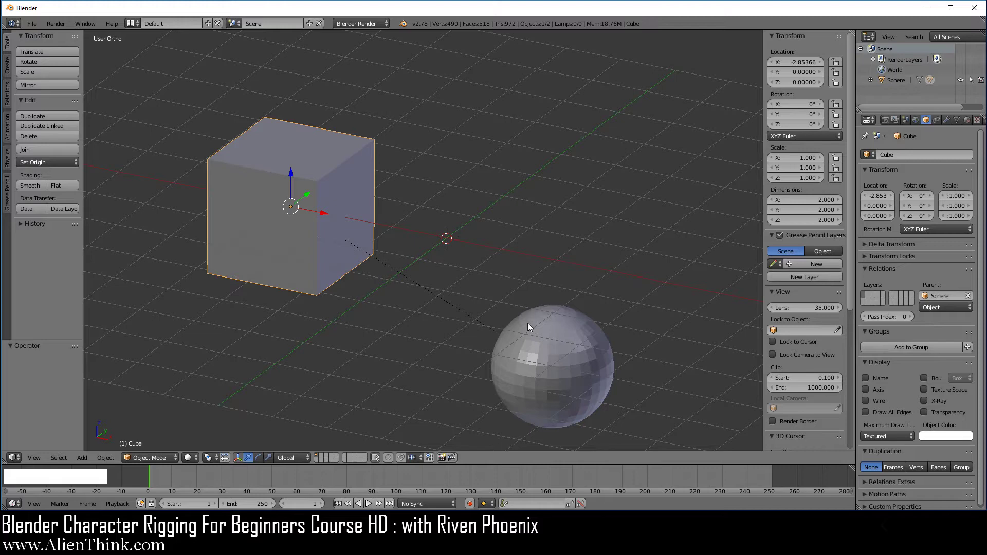
pyautogui.rightClick(552, 354)
pyautogui.keyDown('shift'); pyautogui.moveTo(545, 355); pyautogui.dragTo(519, 319, button='middle'); pyautogui.keyUp('shift')
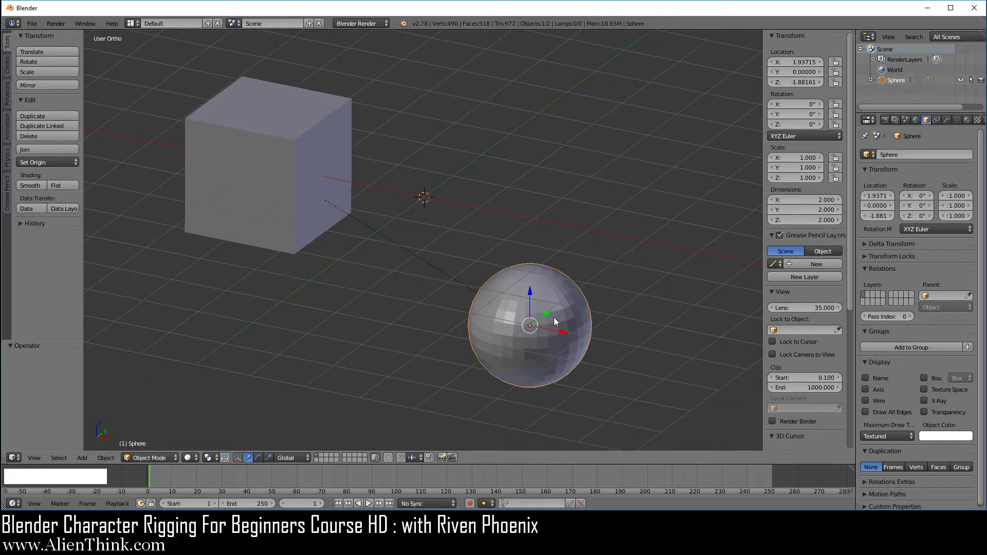
pyautogui.press('r')
pyautogui.press('r')
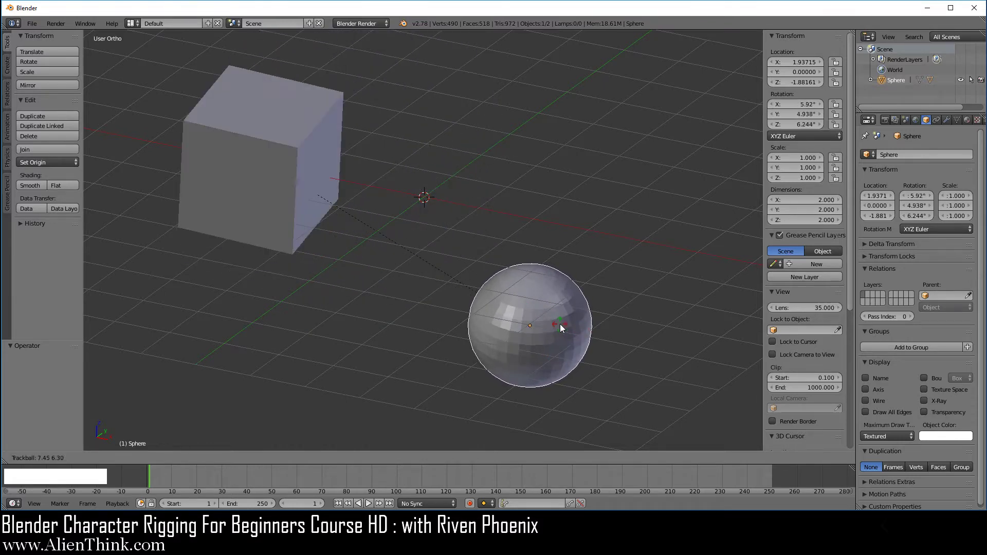
pyautogui.rightClick(560, 324)
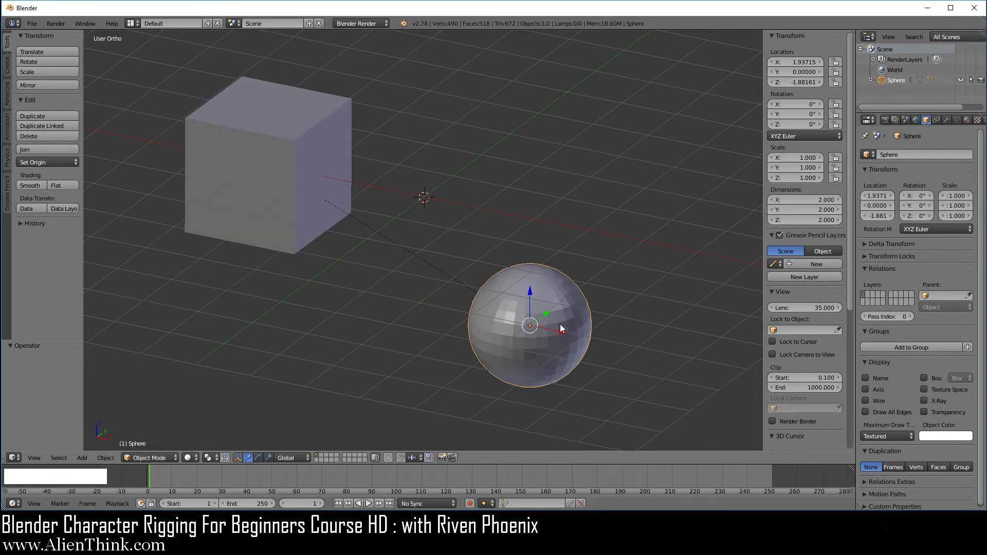
# Clear the sphere as the cube's parent in the cube's object relations.
pyautogui.rightClick(313, 164)
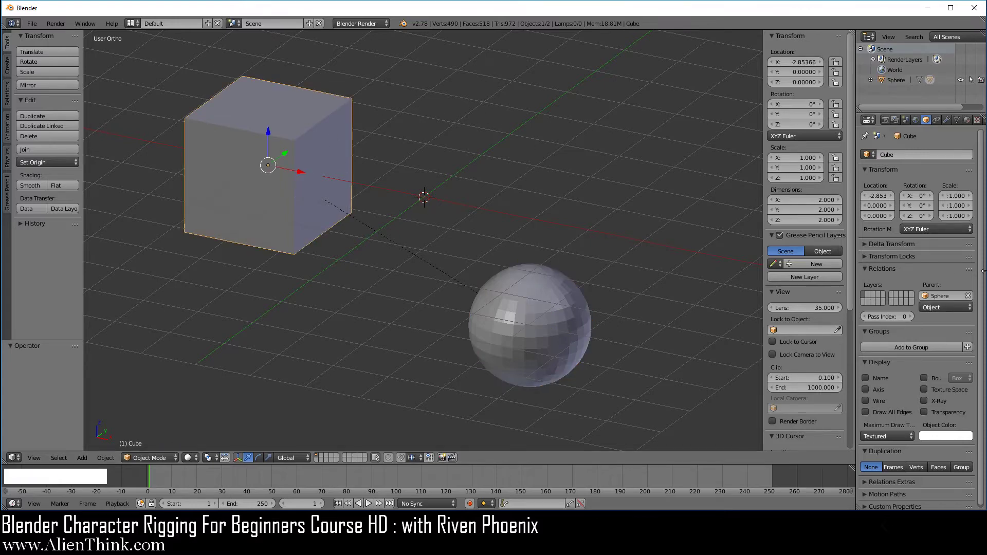
pyautogui.click(968, 296)
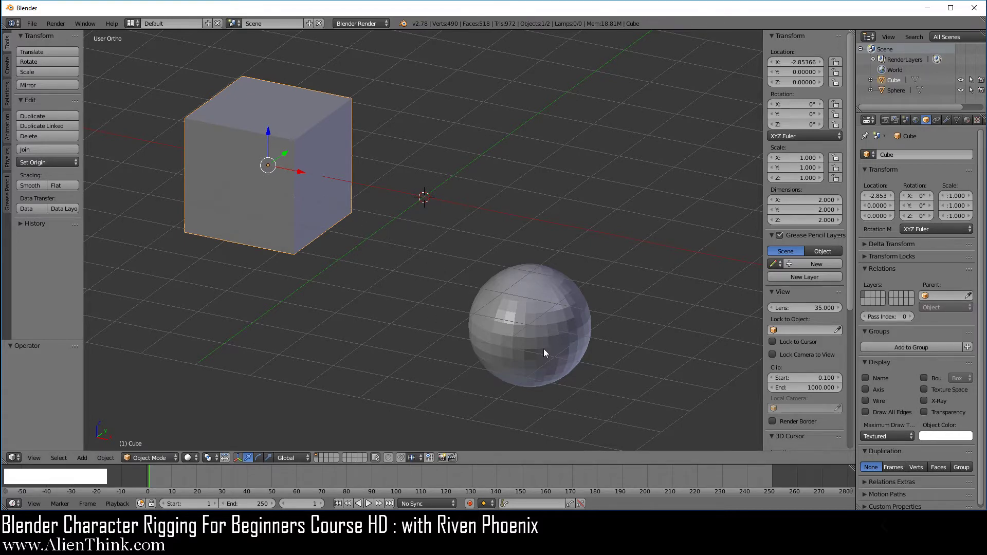
# Trackball-rotate the sphere by about 48.1 and 64.2 degrees and scale it up uniformly by about 1.518.
pyautogui.rightClick(542, 315)
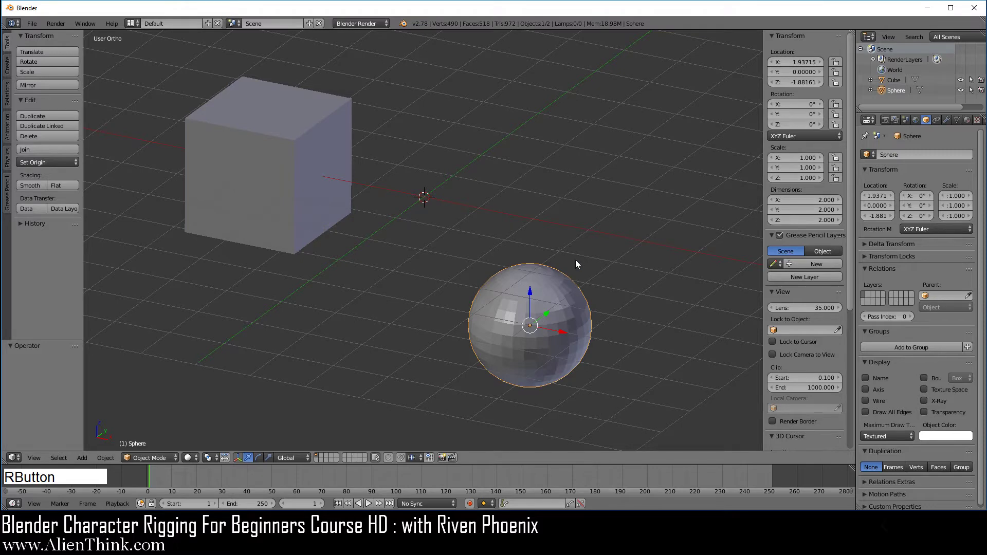
pyautogui.press('r')
pyautogui.press('r')
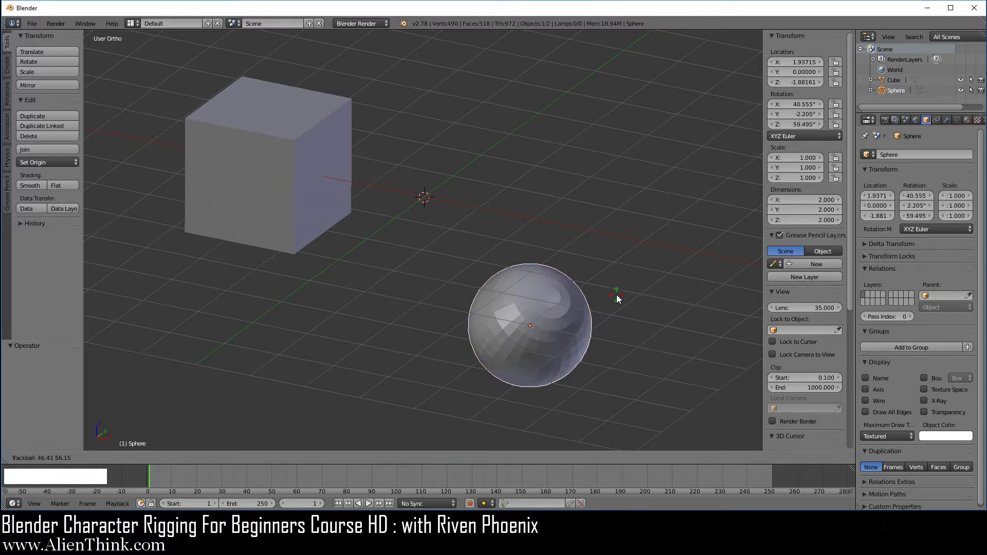
pyautogui.click(625, 301)
pyautogui.press('s')
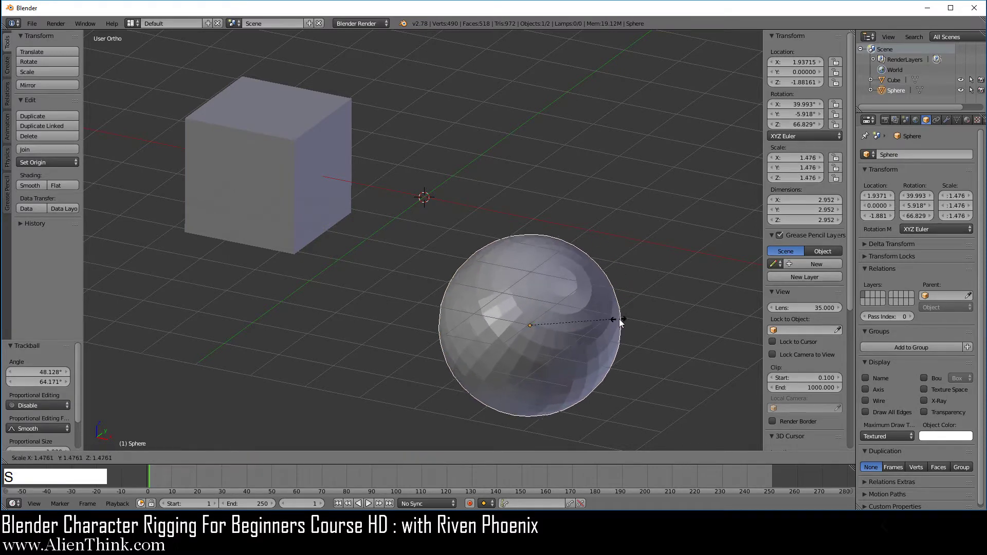
pyautogui.click(621, 318)
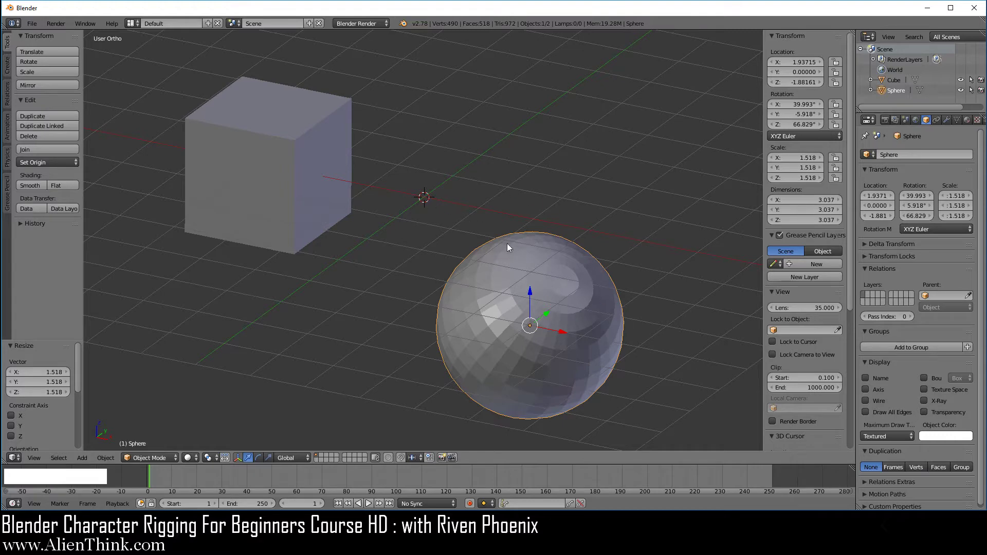
# Parent the cube to the rotated and scaled sphere with the Object option.
pyautogui.rightClick(319, 159)
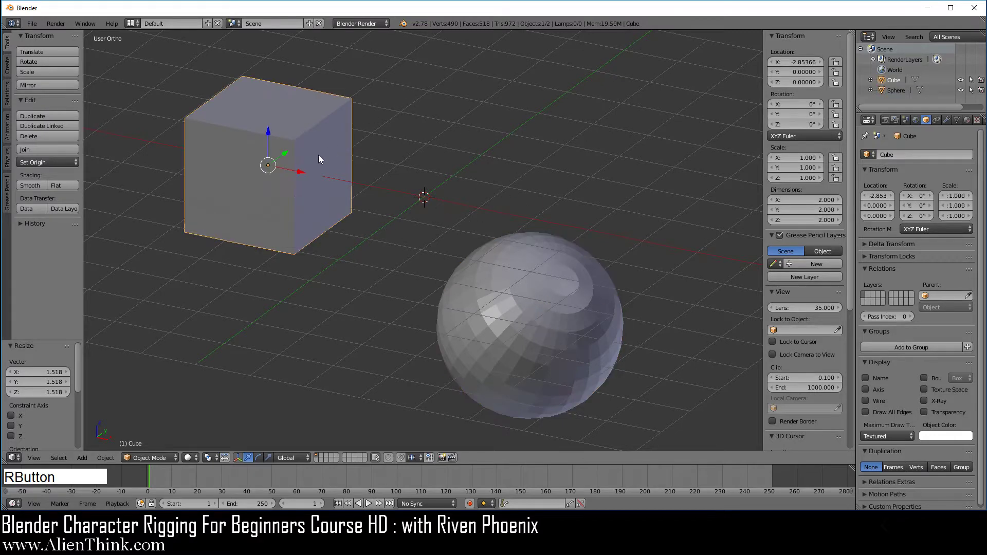
pyautogui.press('shift')
pyautogui.keyDown('shift'); pyautogui.rightClick(535, 311); pyautogui.keyUp('shift')
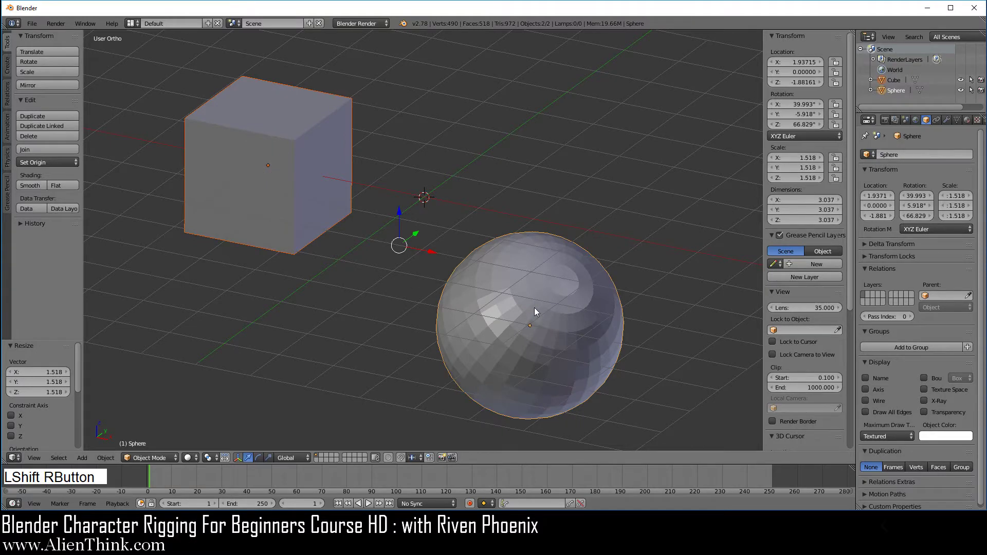
pyautogui.hotkey('ctrl', 'p')
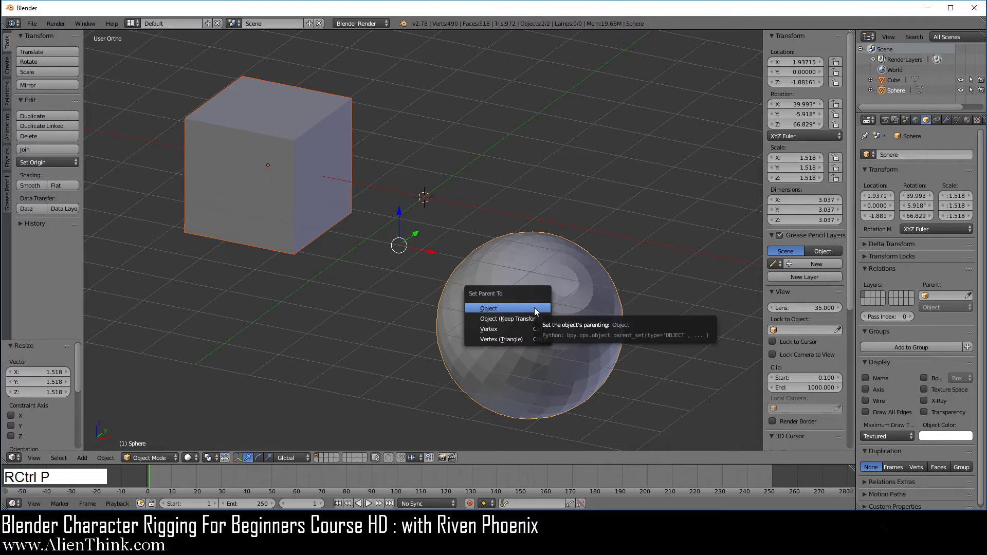
pyautogui.click(534, 308)
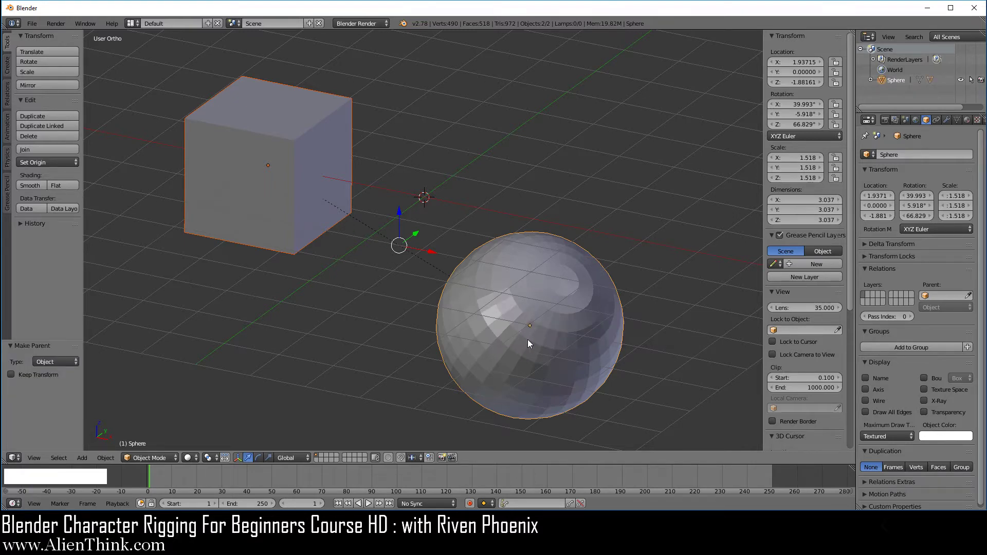
# Set the transform orientation to Local with the parent sphere selected.
pyautogui.rightClick(291, 156)
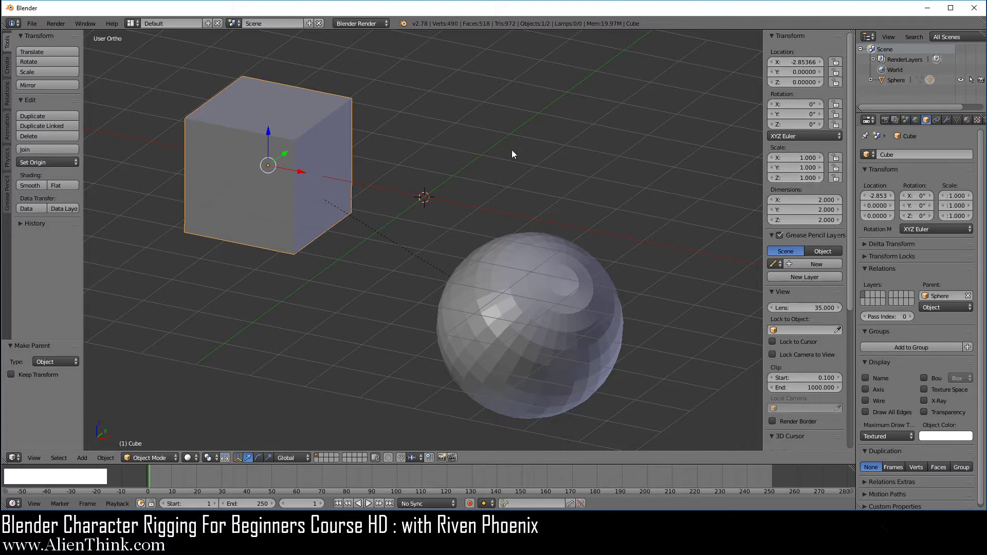
pyautogui.rightClick(515, 295)
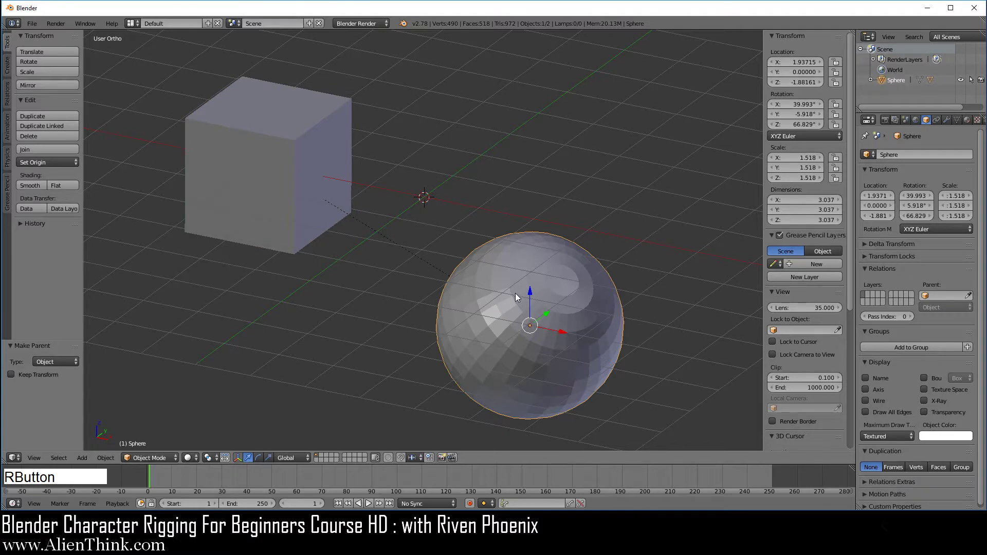
pyautogui.click(284, 457)
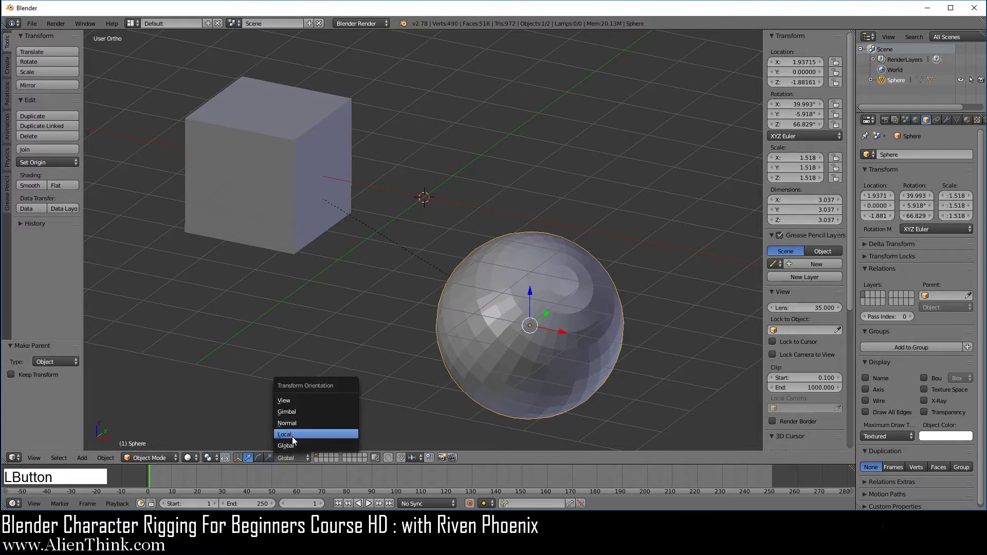
pyautogui.click(292, 436)
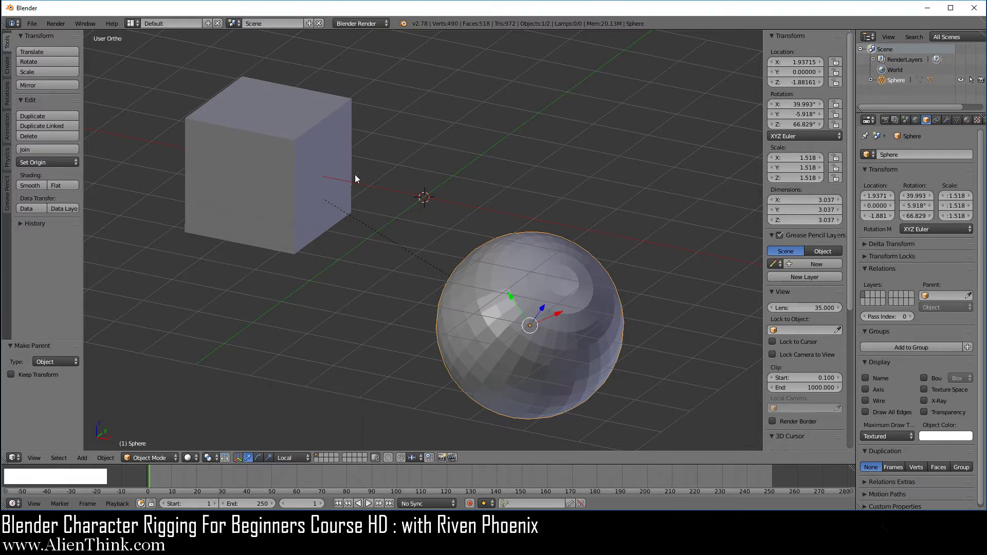
# Reapply Object as the cube's parent type and compare the cube's alignment with that of the sphere.
pyautogui.rightClick(328, 161)
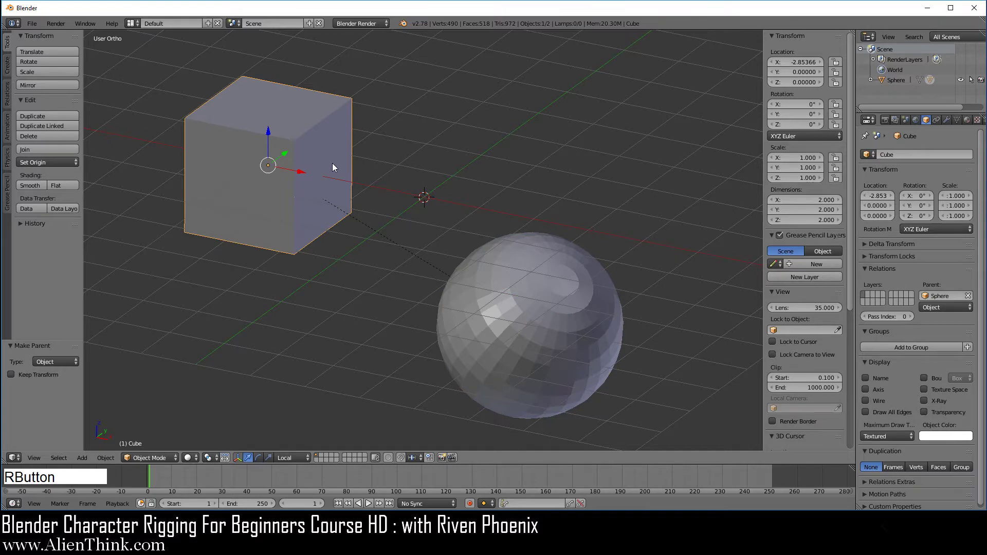
pyautogui.click(956, 307)
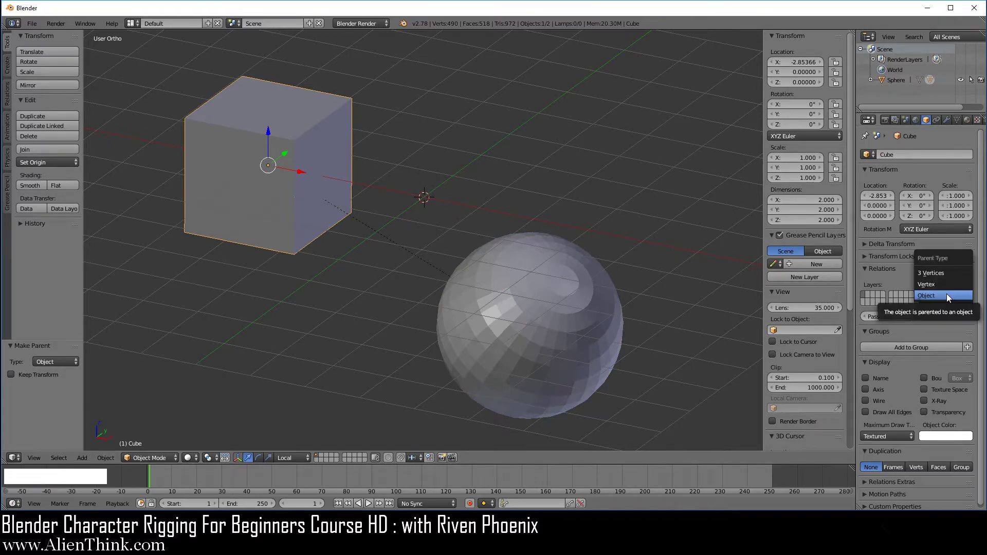
pyautogui.click(945, 294)
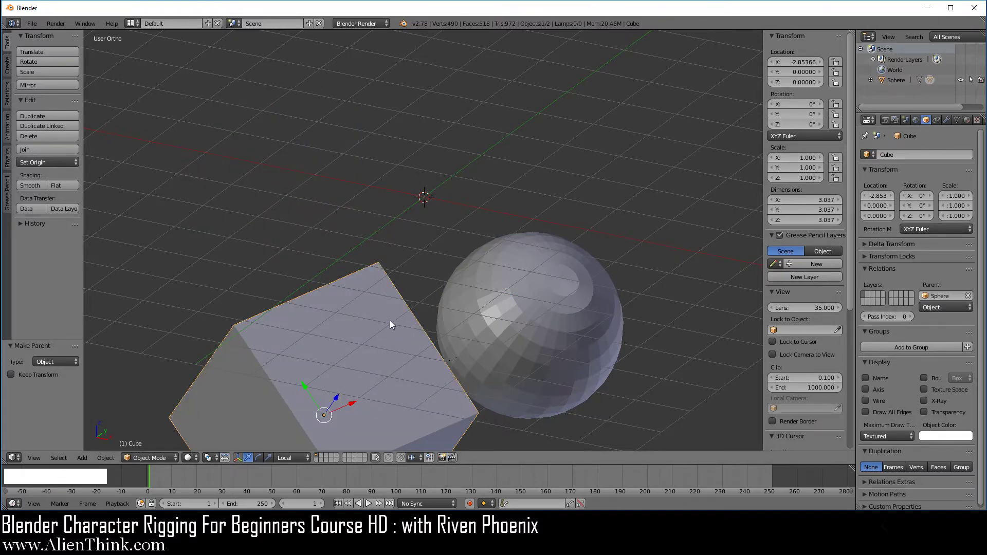
pyautogui.rightClick(411, 329)
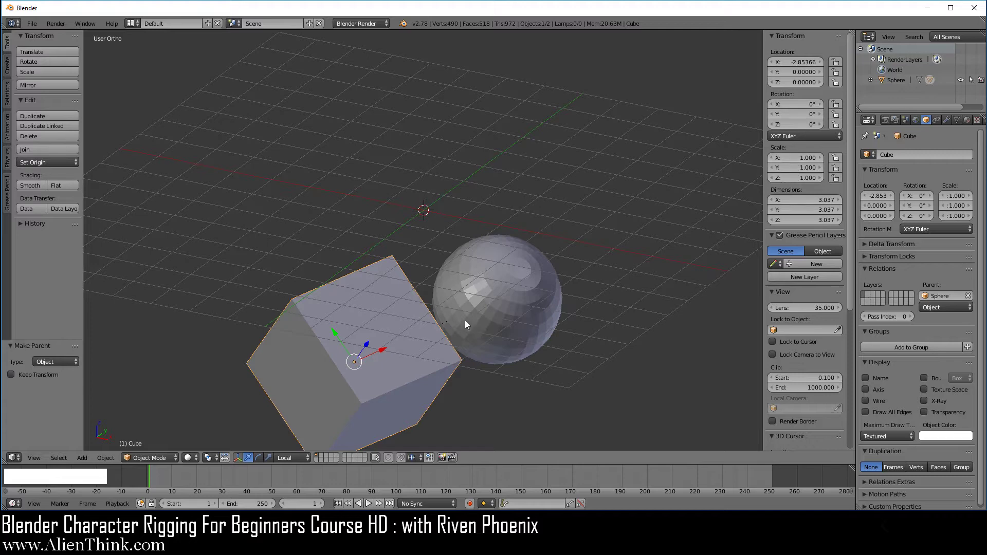
pyautogui.moveTo(504, 290); pyautogui.dragTo(391, 199, button='middle')
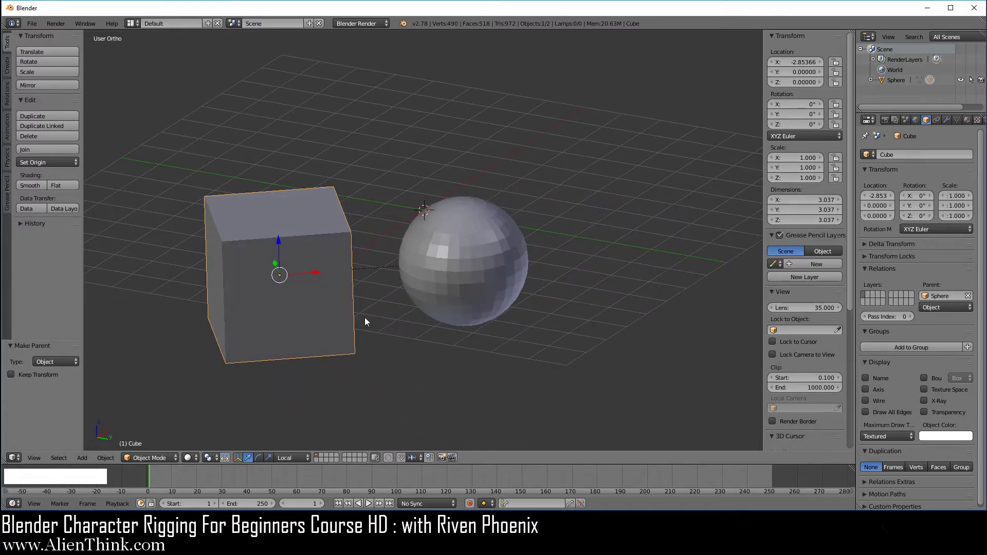
pyautogui.rightClick(462, 251)
pyautogui.rightClick(310, 255)
pyautogui.moveTo(409, 169); pyautogui.dragTo(535, 268, button='middle')
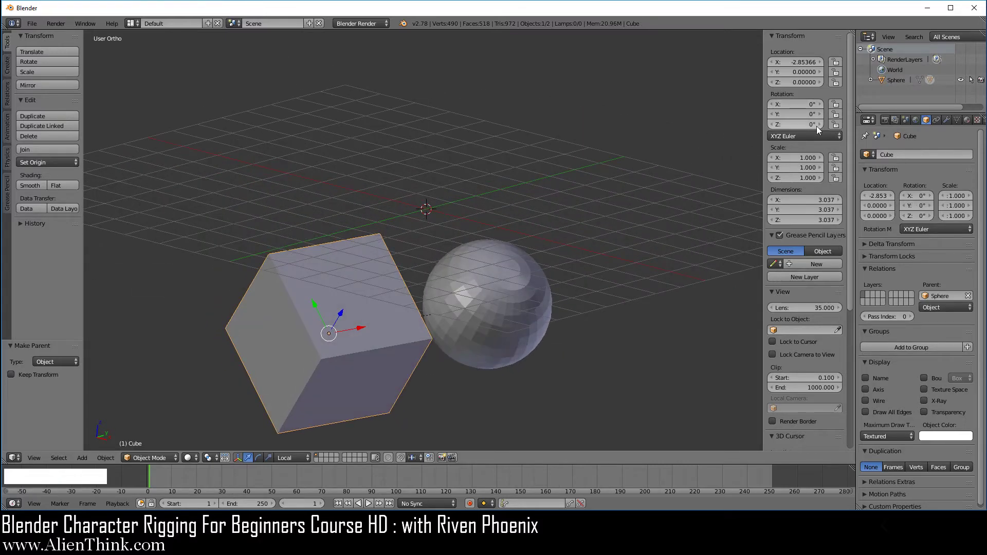
# Clear the cube's parent in its object relations and parent it to the sphere again with the Object option.
pyautogui.click(969, 296)
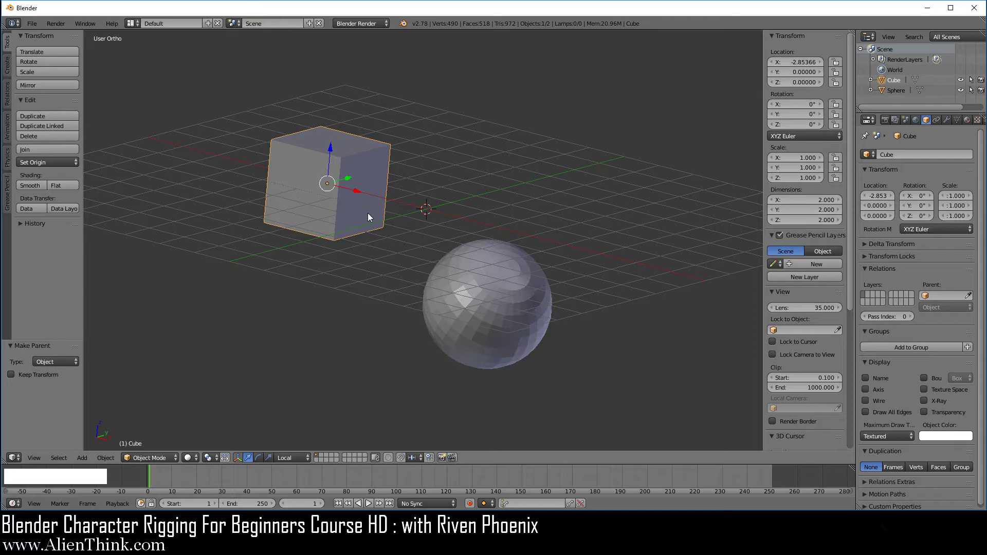
pyautogui.keyDown('shift'); pyautogui.rightClick(481, 295); pyautogui.keyUp('shift')
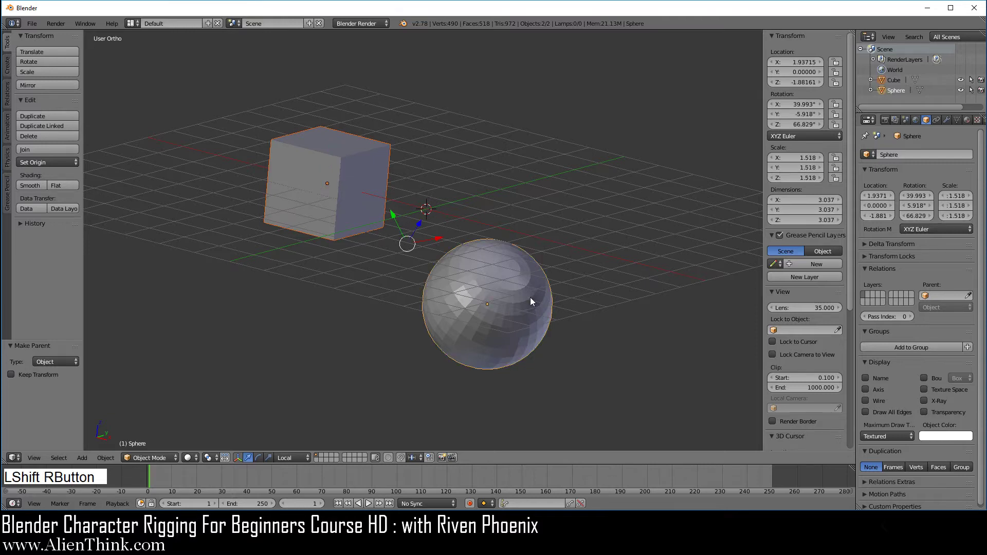
pyautogui.hotkey('ctrl', 'p')
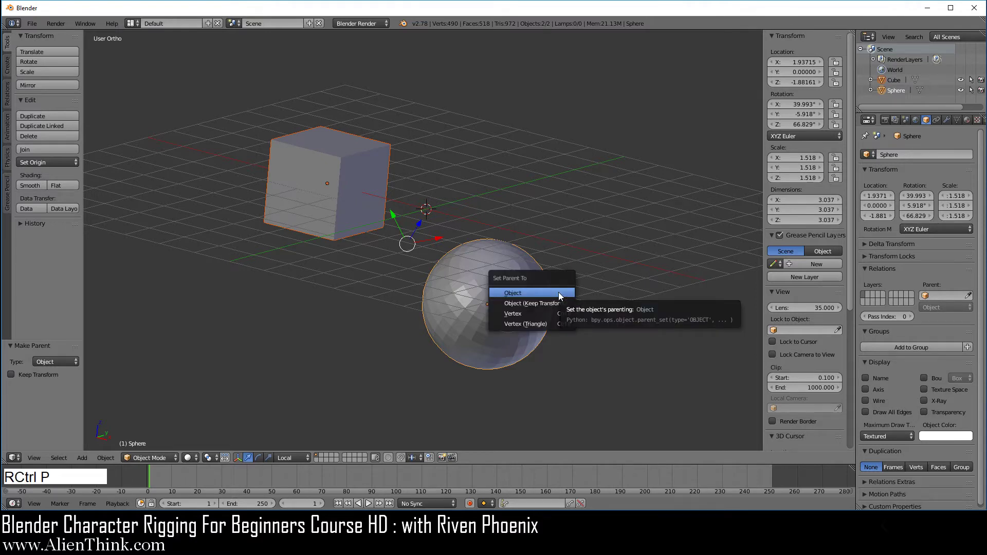
pyautogui.click(558, 290)
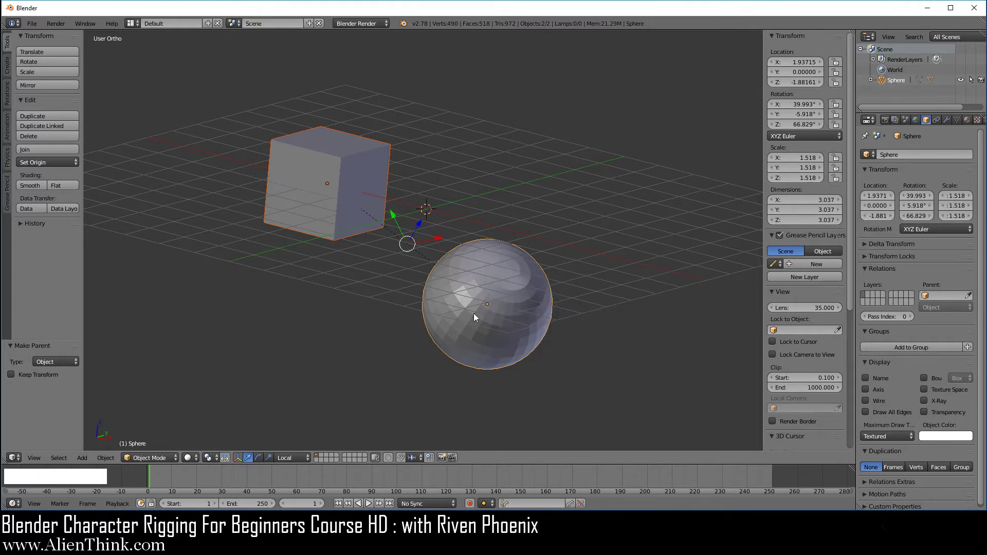
# Try reapplying Object as the parent type of the newly parented cube, and undo the change.
pyautogui.rightClick(338, 188)
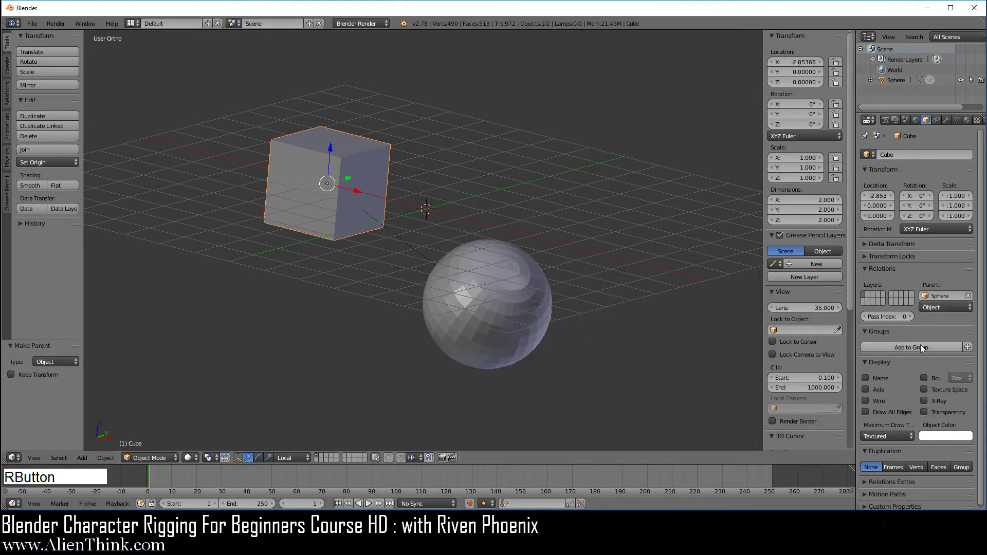
pyautogui.click(951, 308)
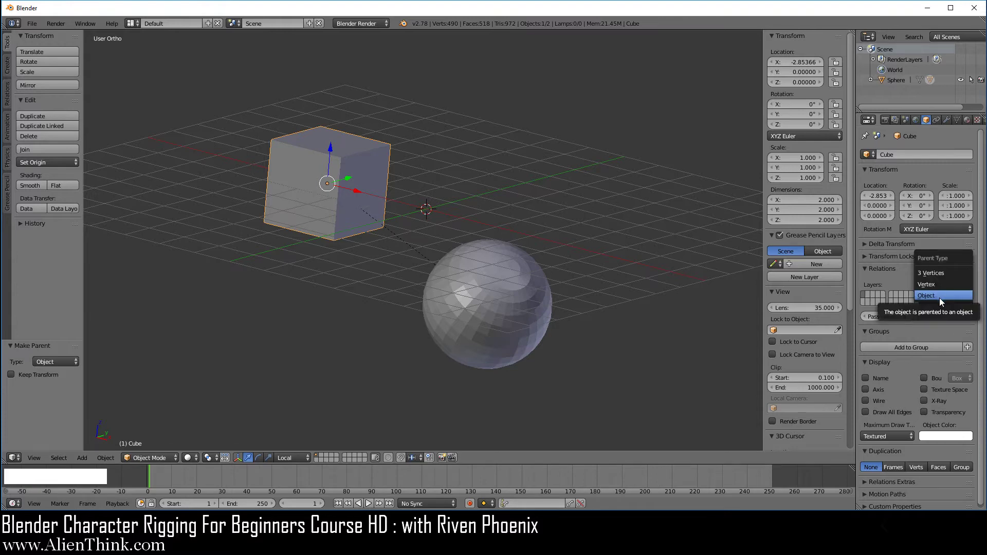
pyautogui.click(939, 296)
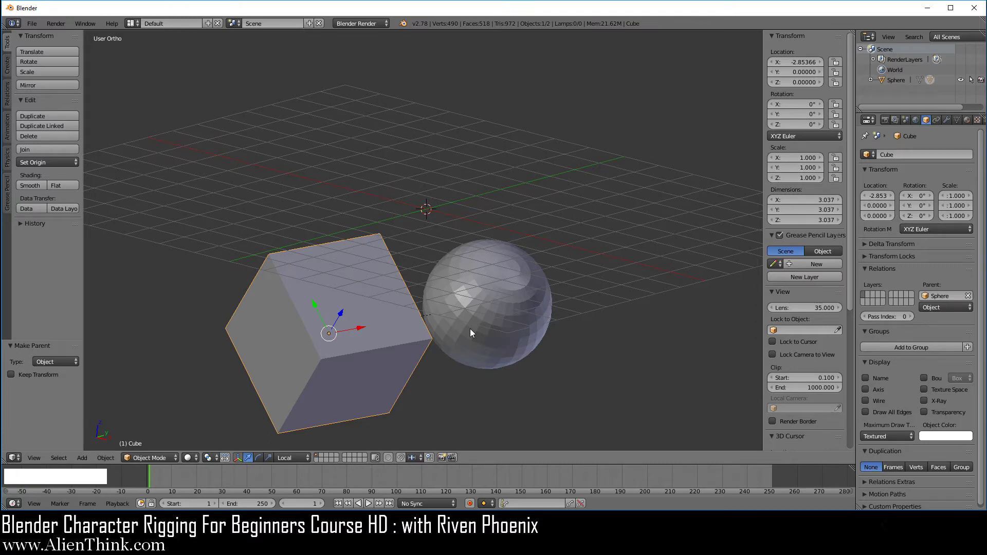
pyautogui.hotkey('ctrl', 'z')
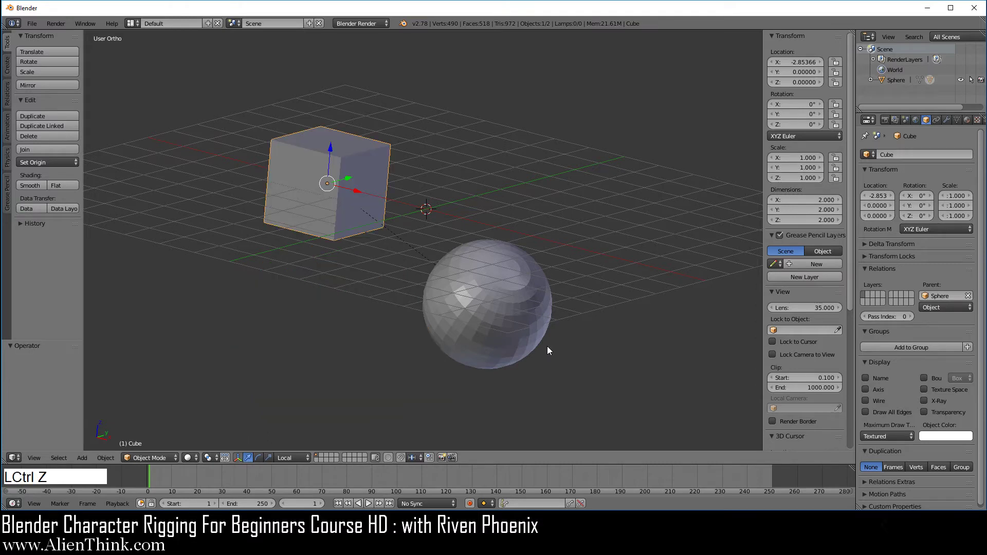
# Clear the cube's parent and assign Sphere as its parent directly in the object relations, checking the result in front view.
pyautogui.click(969, 296)
pyautogui.click(938, 296)
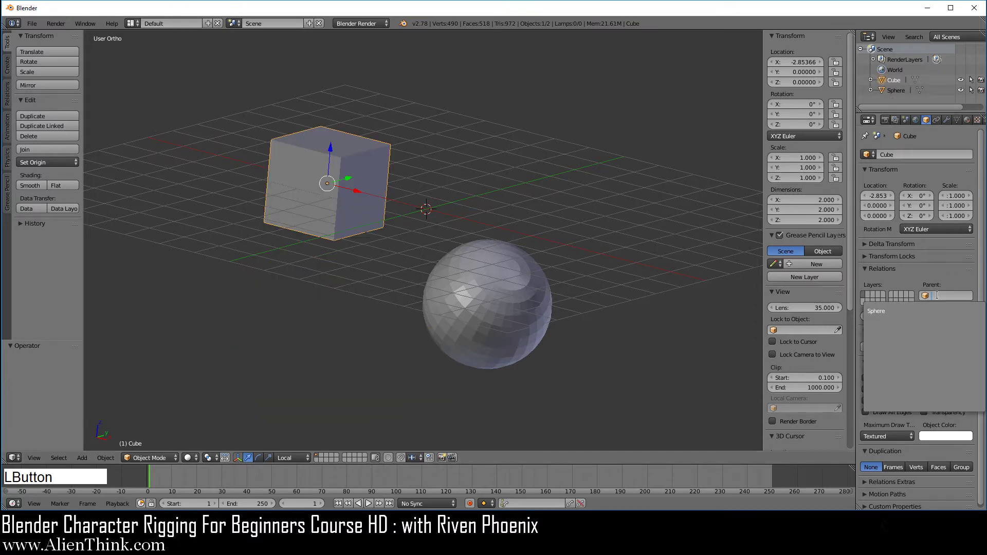
pyautogui.click(911, 308)
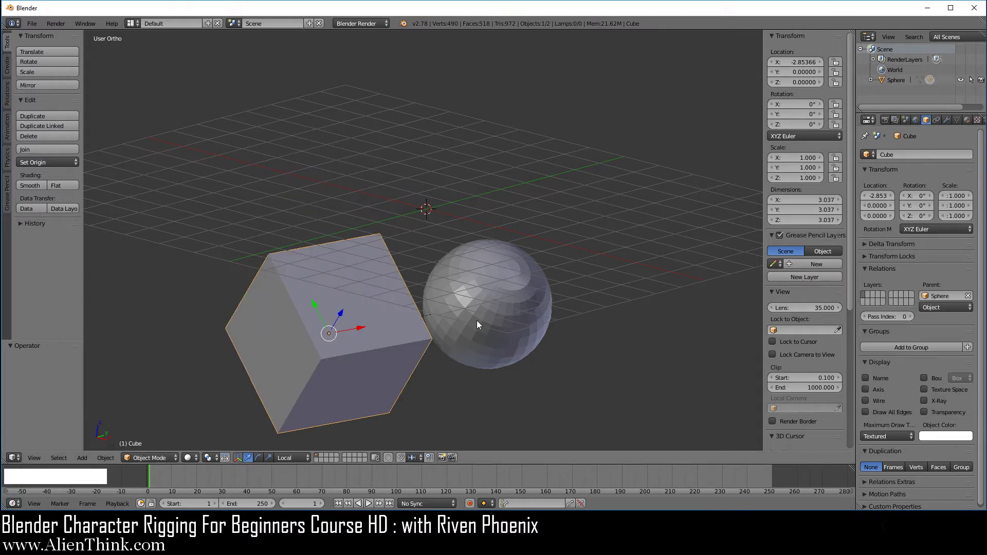
pyautogui.press('KP_1')
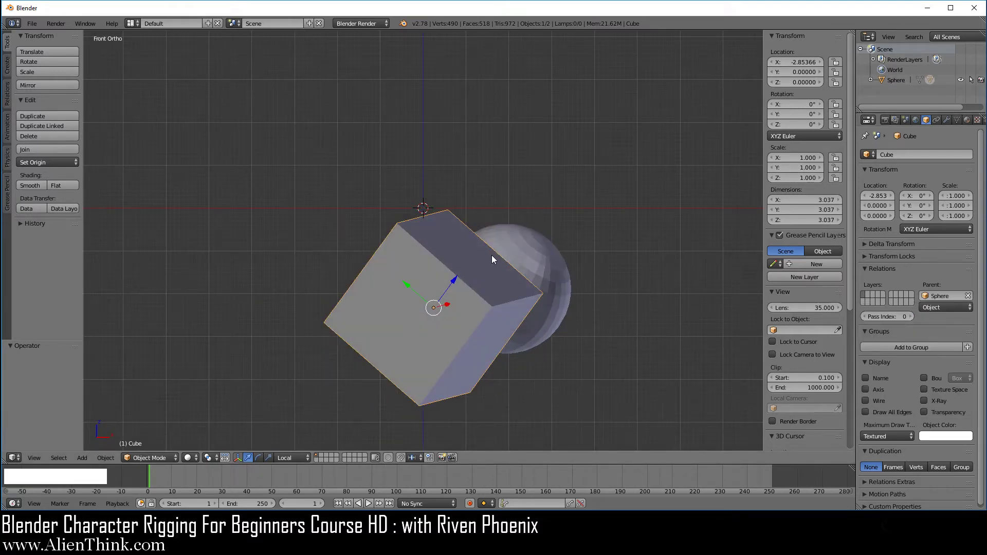
# Open the recent file RiggingLesson01g.blend.
pyautogui.click(32, 24)
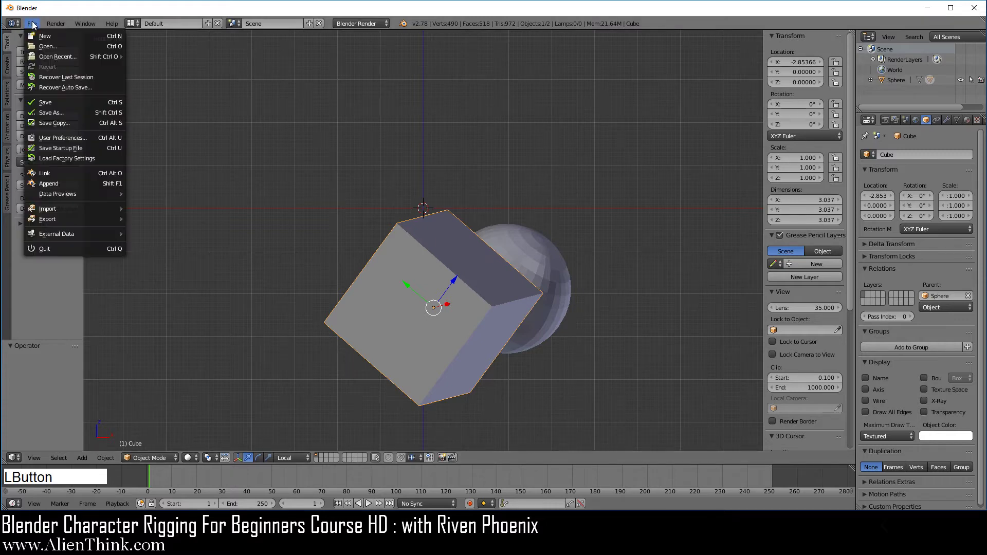
pyautogui.moveTo(94, 58)
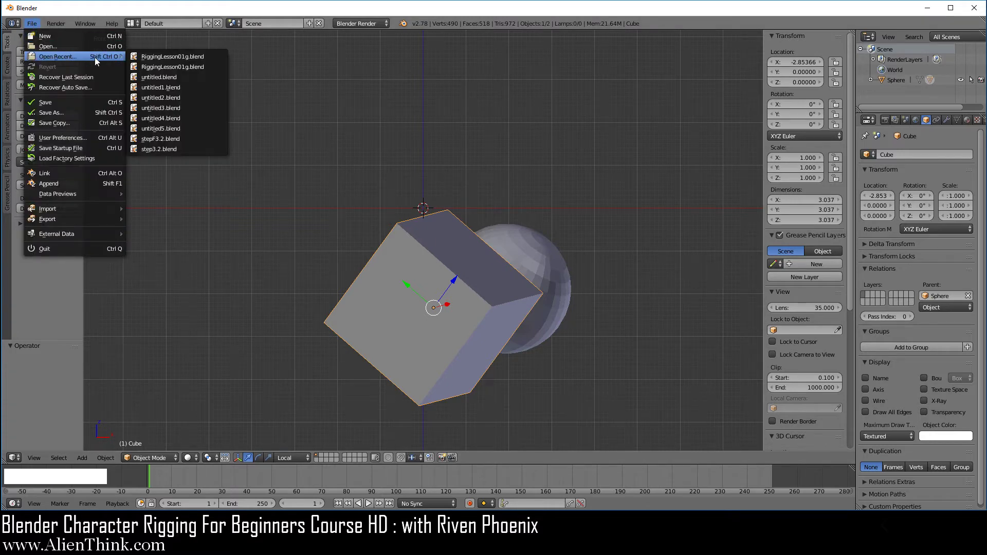
pyautogui.click(159, 56)
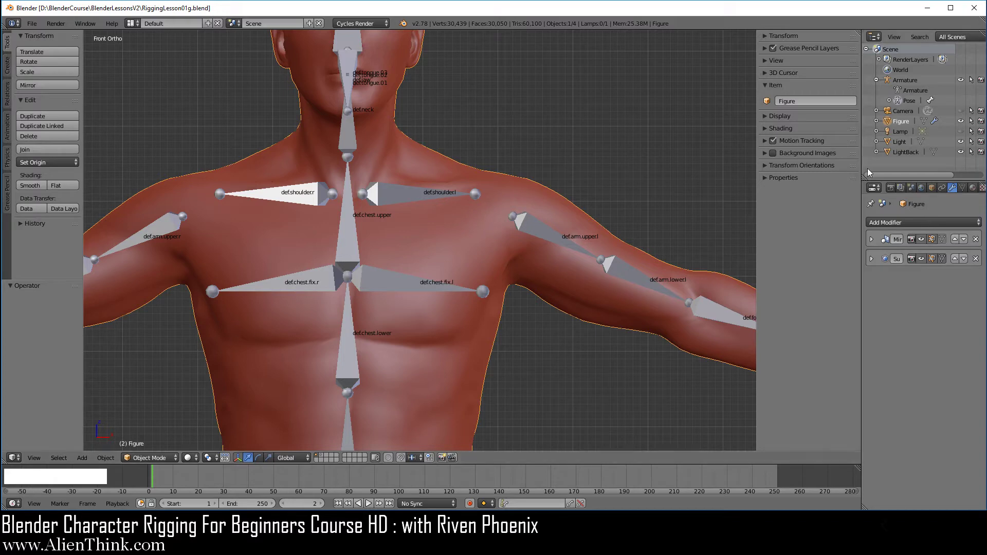
# Try parenting Figure to Armature with an armature deform in the scene hierarchy, and clear that parent again.
pyautogui.click(888, 120)
pyautogui.moveTo(888, 122); pyautogui.dragTo(899, 79)
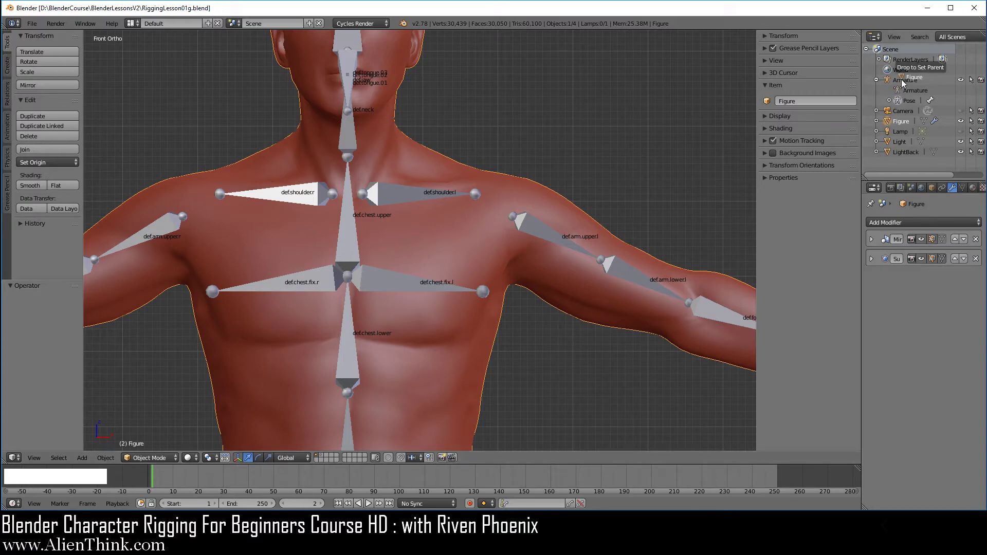
pyautogui.click(877, 120)
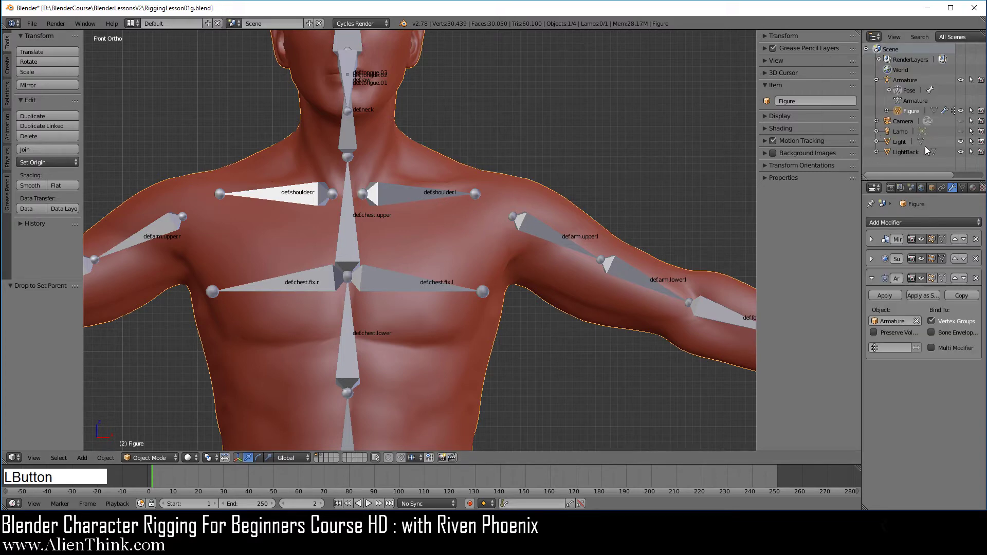
pyautogui.moveTo(897, 110); pyautogui.dragTo(881, 162)
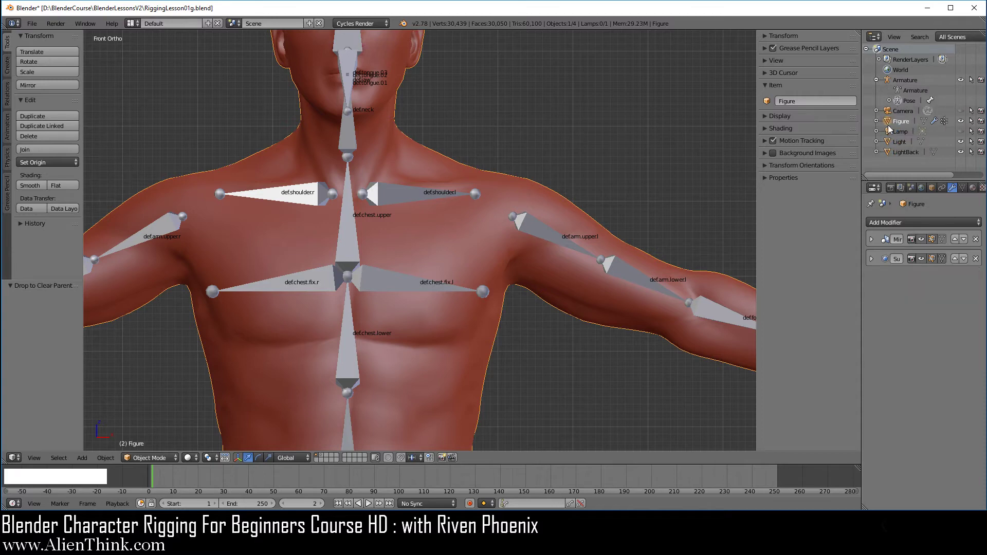
# Switch Armature from Pose Mode to Object Mode and move it about -0.58 along the X axis, away from the figure.
pyautogui.click(904, 81)
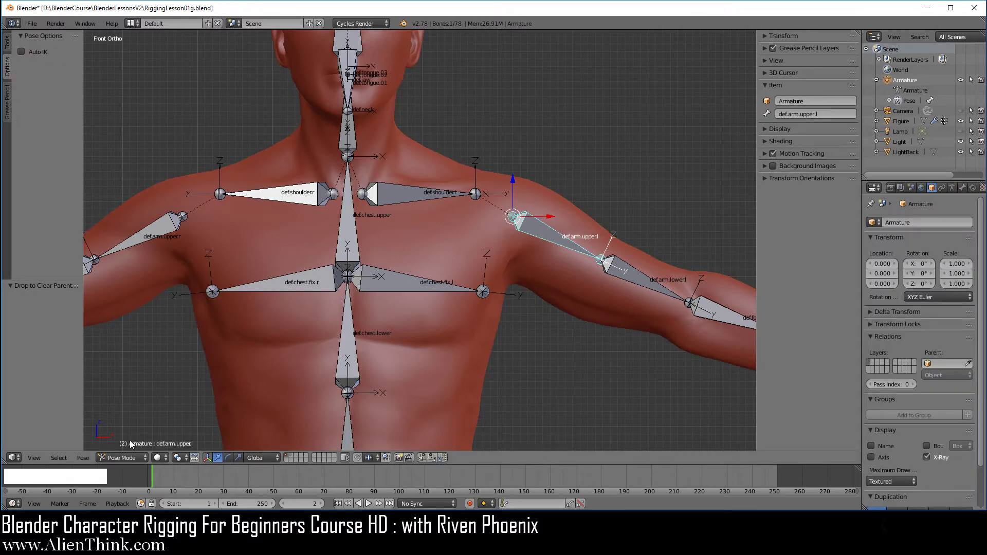
pyautogui.click(122, 458)
pyautogui.click(133, 416)
pyautogui.scroll(-5, 426, 333)
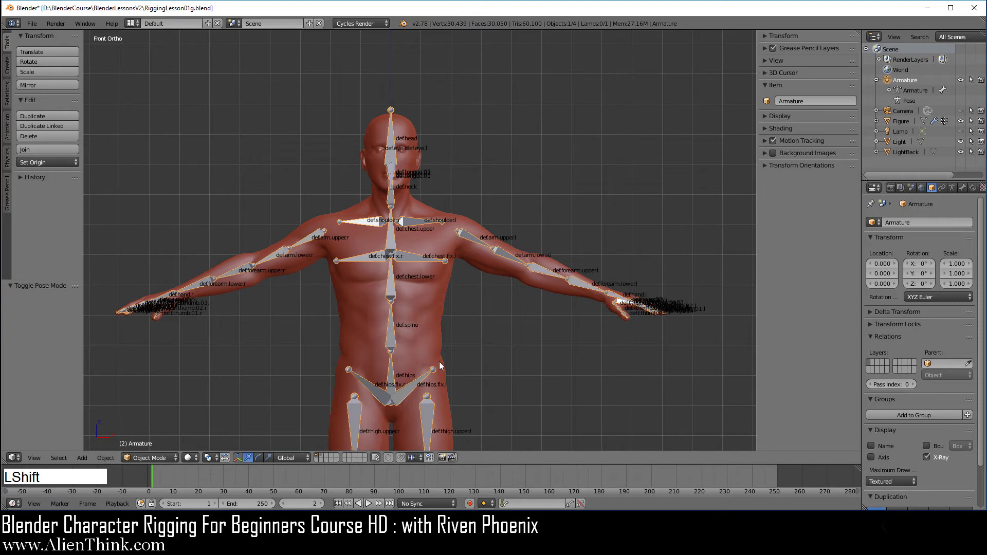
pyautogui.keyDown('shift'); pyautogui.moveTo(440, 366); pyautogui.dragTo(471, 194, button='middle'); pyautogui.keyUp('shift')
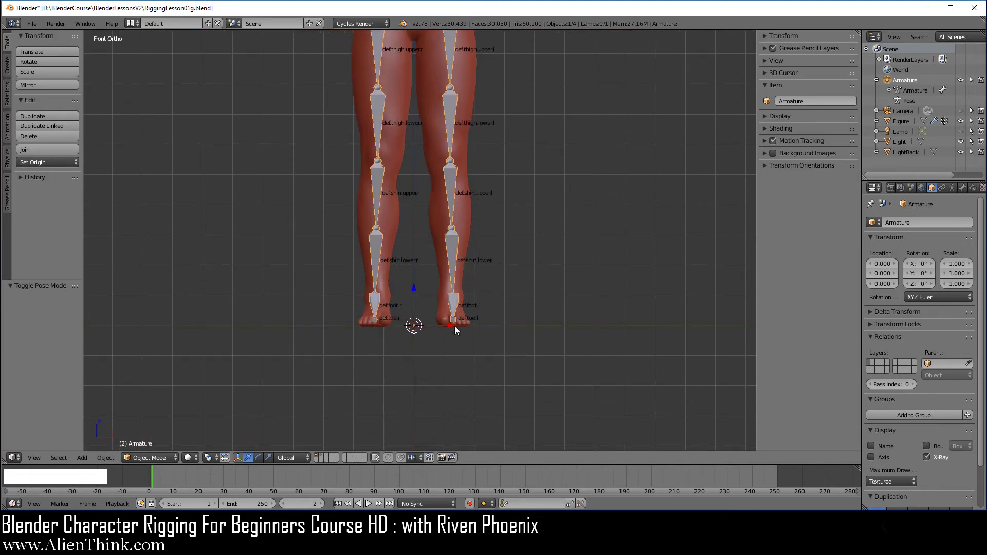
pyautogui.moveTo(454, 326); pyautogui.dragTo(279, 301, button='right')
# Assign Armature as Figure's parent in the object relations, and move Armature about 0.58 along X to test the parenting.
pyautogui.rightClick(456, 209)
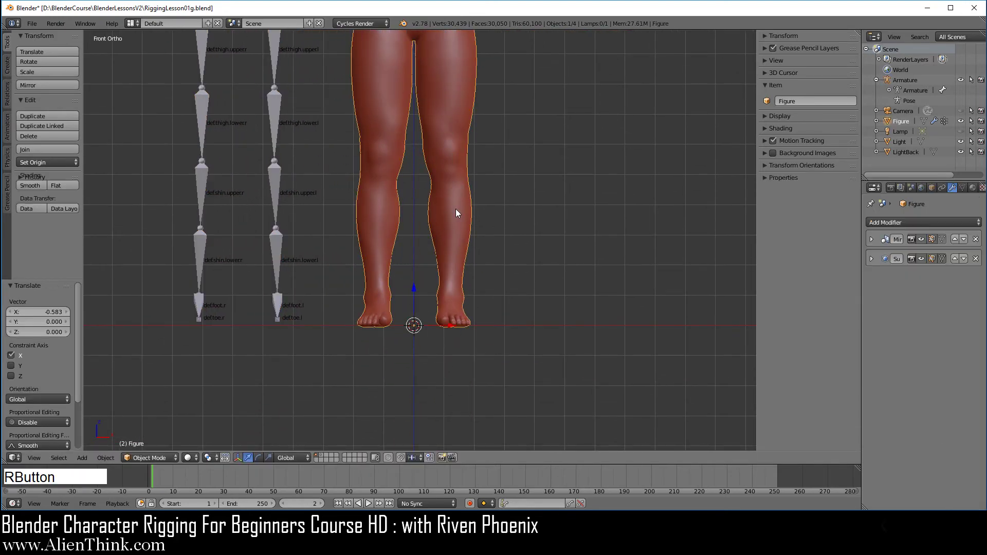
pyautogui.keyDown('shift'); pyautogui.moveTo(452, 240); pyautogui.dragTo(500, 331, button='middle'); pyautogui.keyUp('shift')
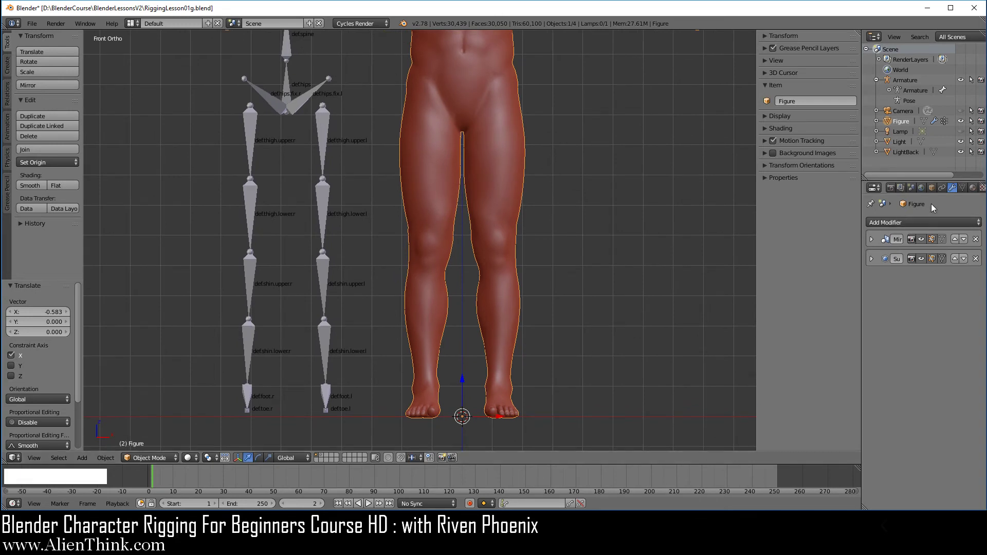
pyautogui.click(932, 188)
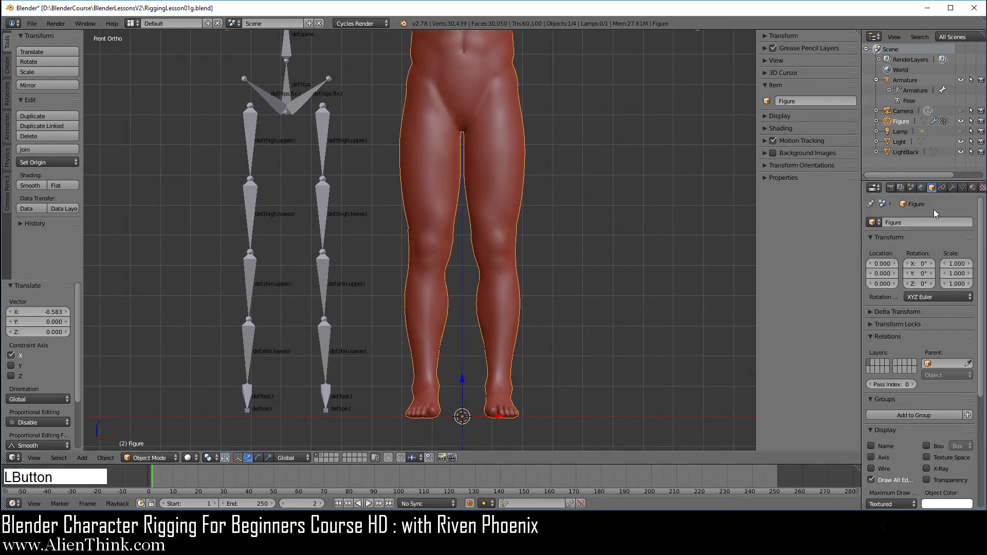
pyautogui.click(949, 364)
pyautogui.click(904, 383)
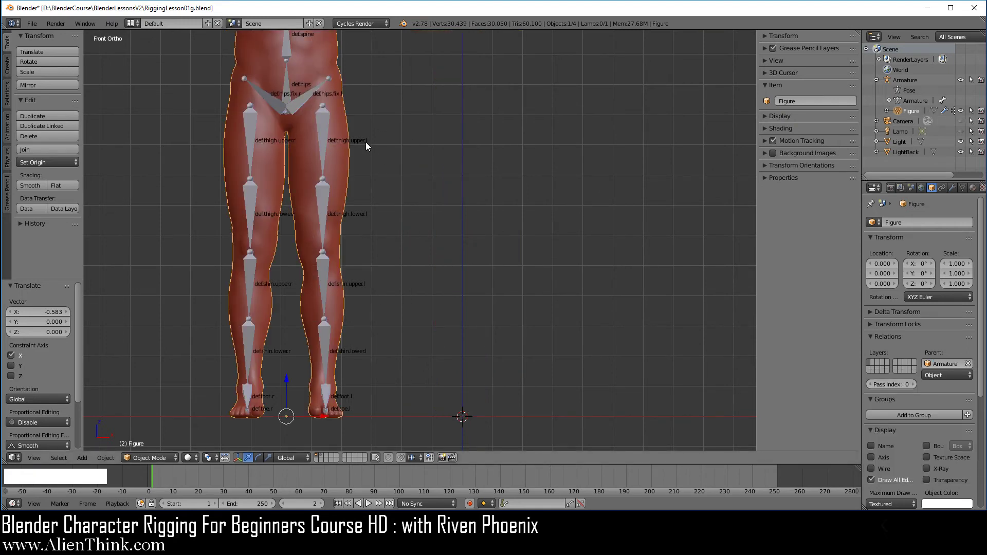
pyautogui.rightClick(321, 199)
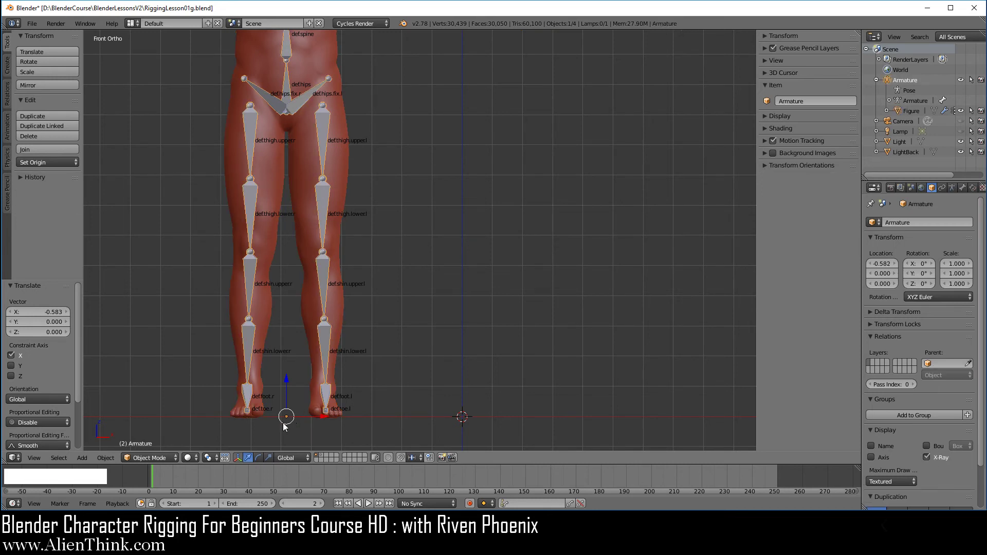
pyautogui.moveTo(321, 417); pyautogui.dragTo(494, 417)
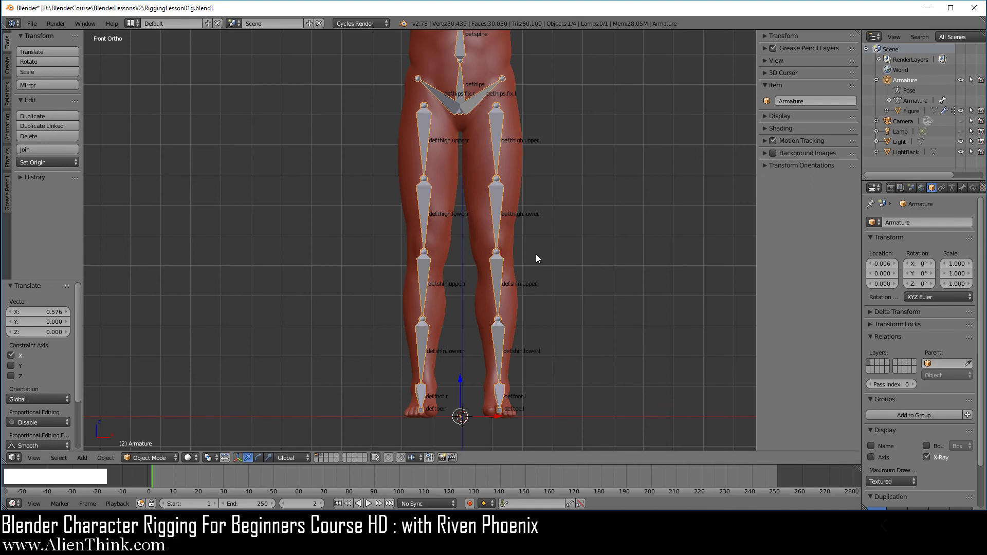
# Reopen the recent file RiggingLesson01g.blend, discarding the parenting changes.
pyautogui.click(31, 24)
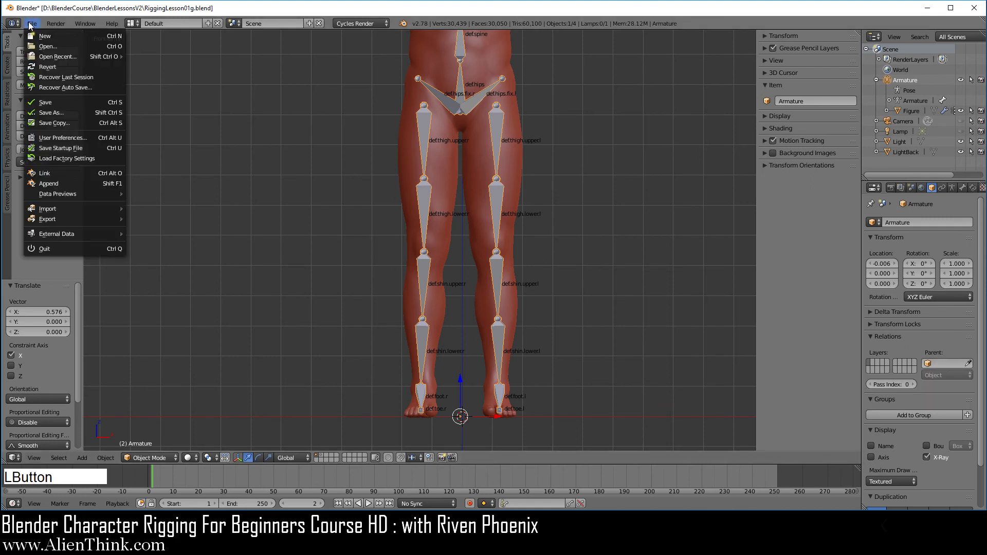
pyautogui.moveTo(66, 55)
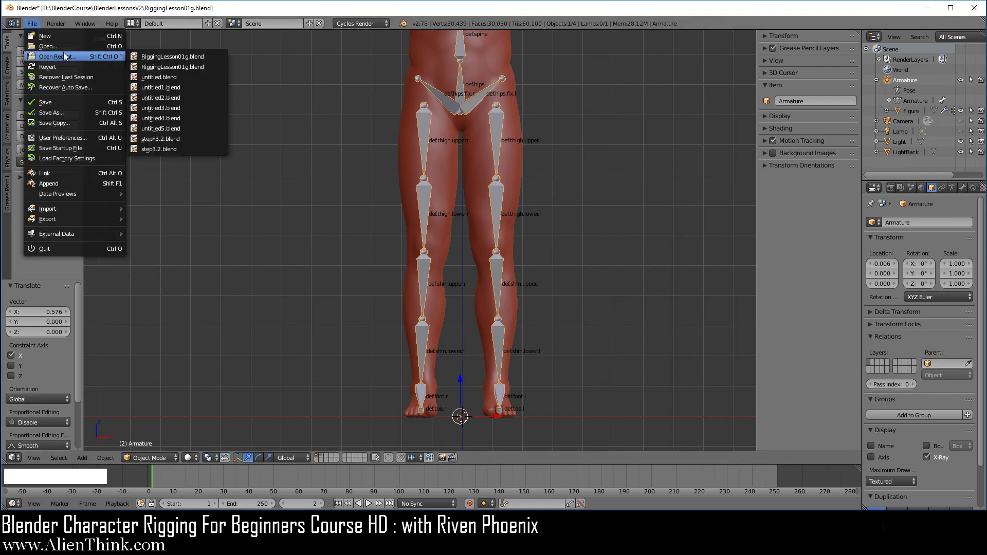
pyautogui.click(161, 55)
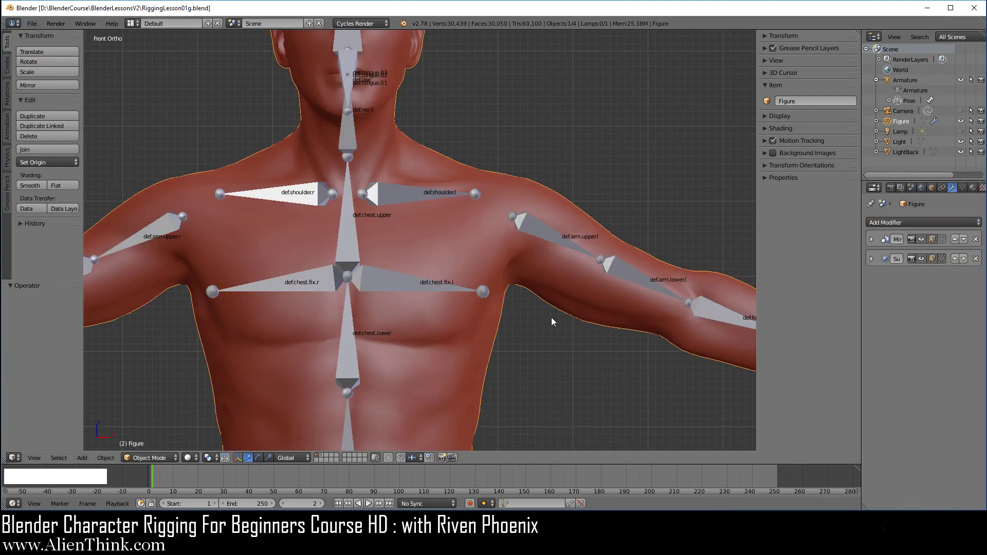